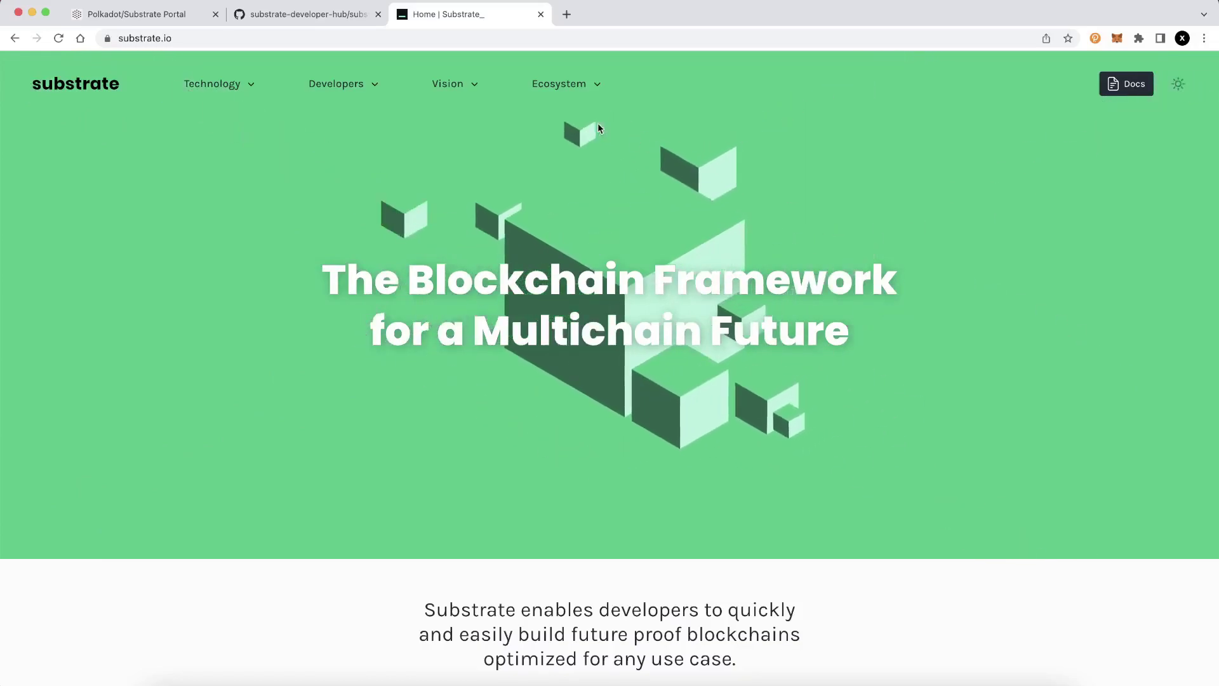
Switch Chrome to the GitHub substrate-node-template repository tab.
left_click(305, 13)
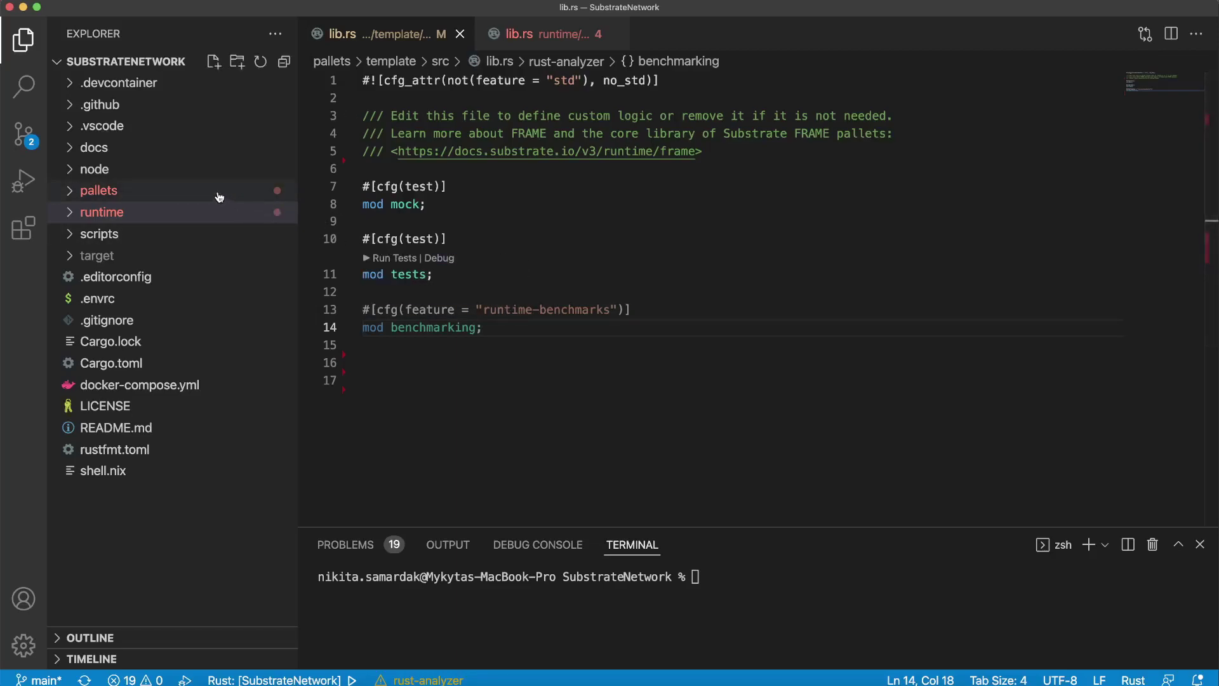
Open pallets/template/src/lib.rs and paste the pallet module and its pub use pallet::* re-export.
left_click(219, 190)
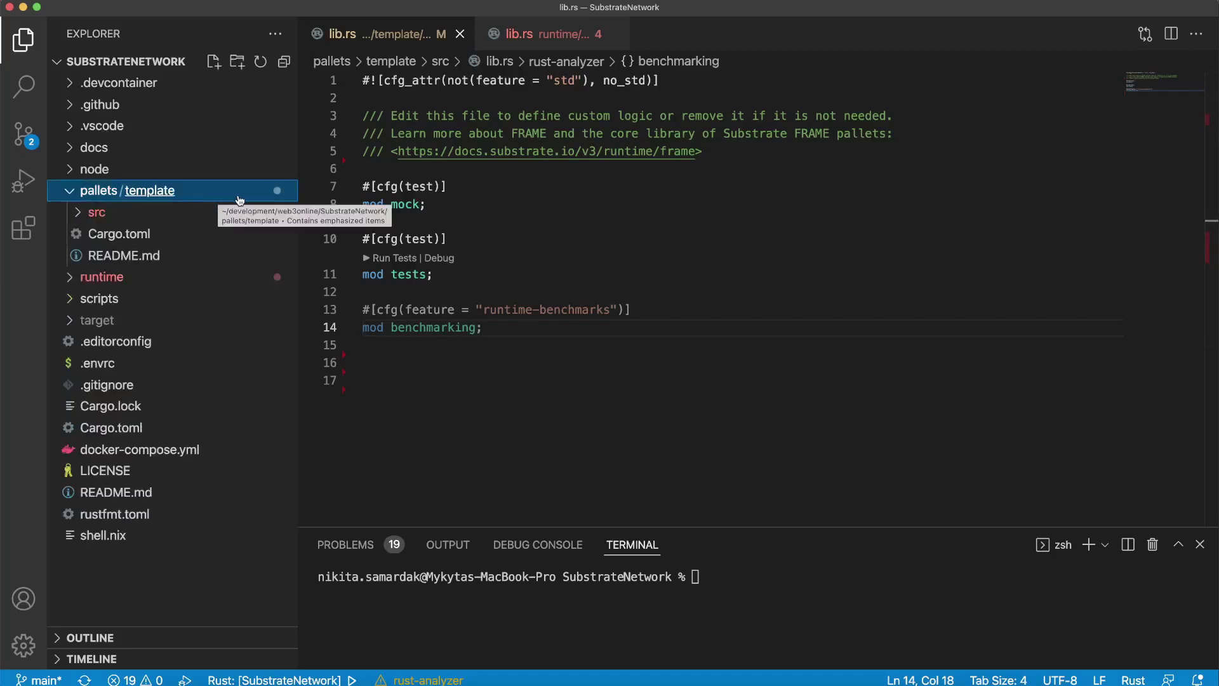
left_click(203, 212)
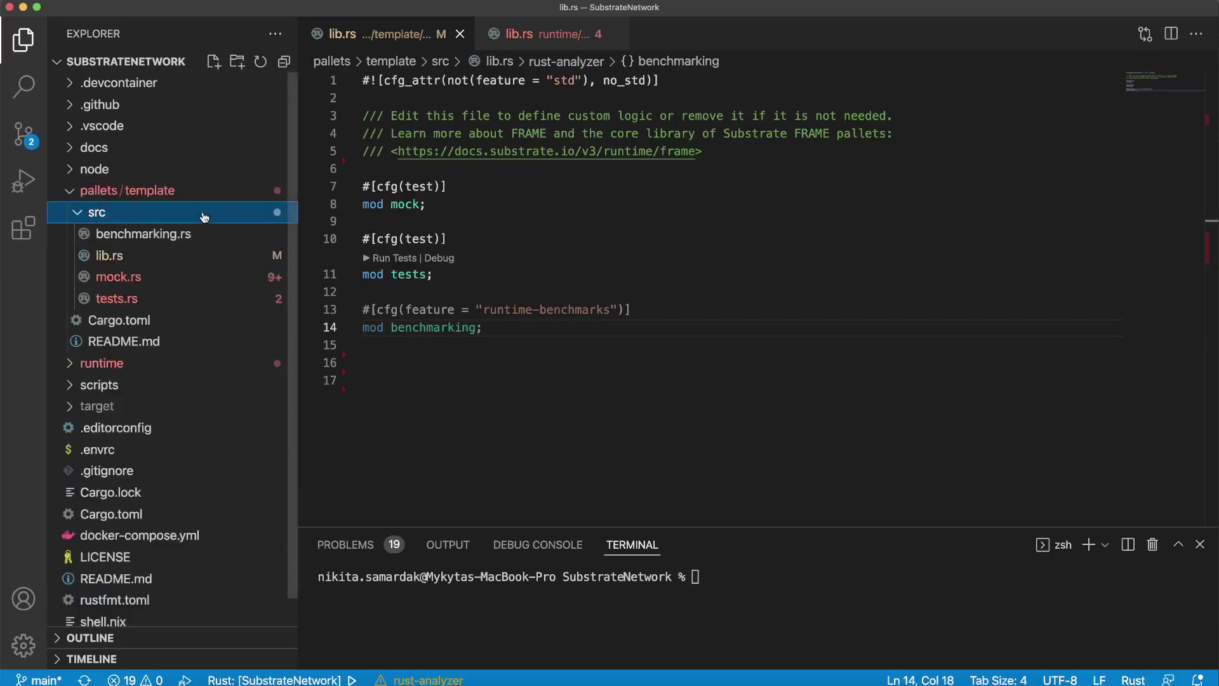
left_click(193, 256)
left_click(523, 330)
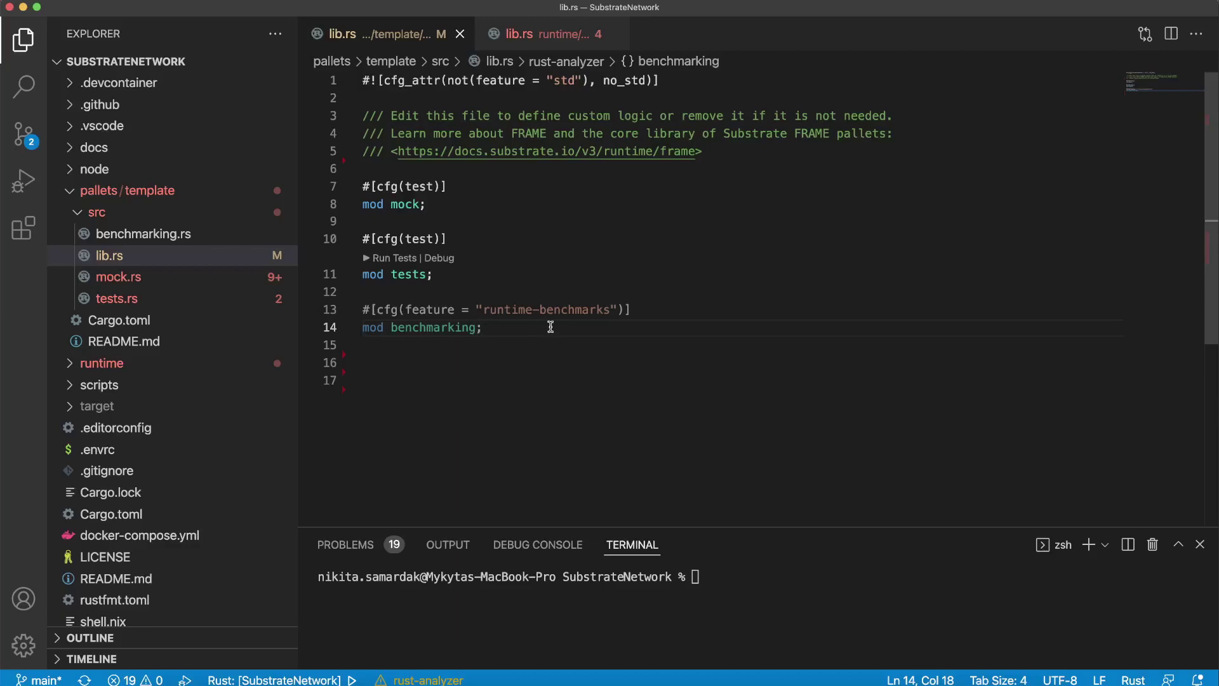
type("pub mod pallet { \t  }")
left_click(545, 382)
left_click(518, 397)
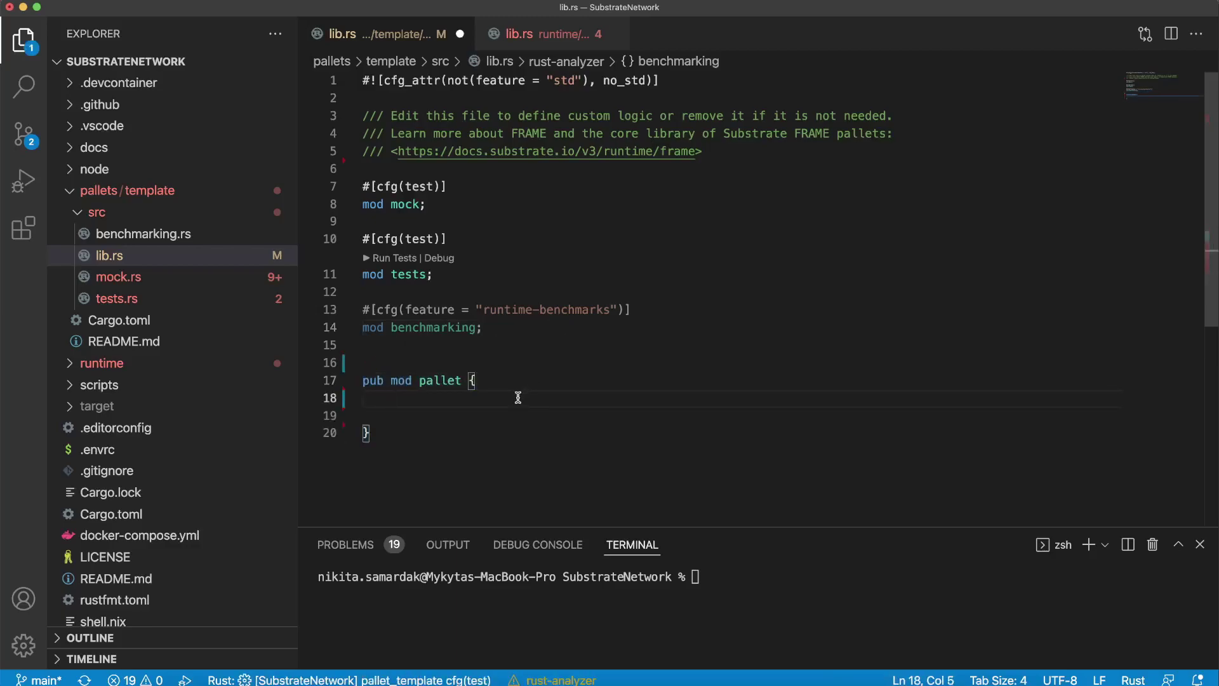
key("Up")
key("Up")
key("Up")
type("pub use pallet::*;")
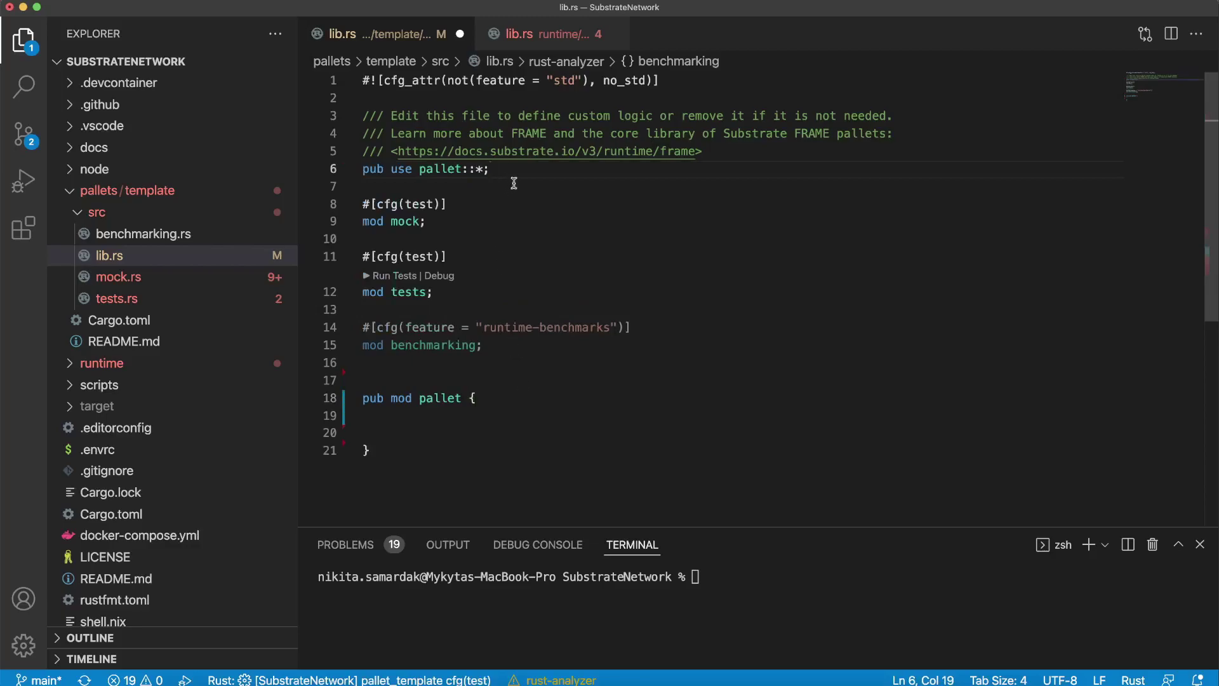
key("super+s")
Add the frame_support and frame_system prelude imports inside the pallet module and save.
left_click_drag(489, 169, 363, 169)
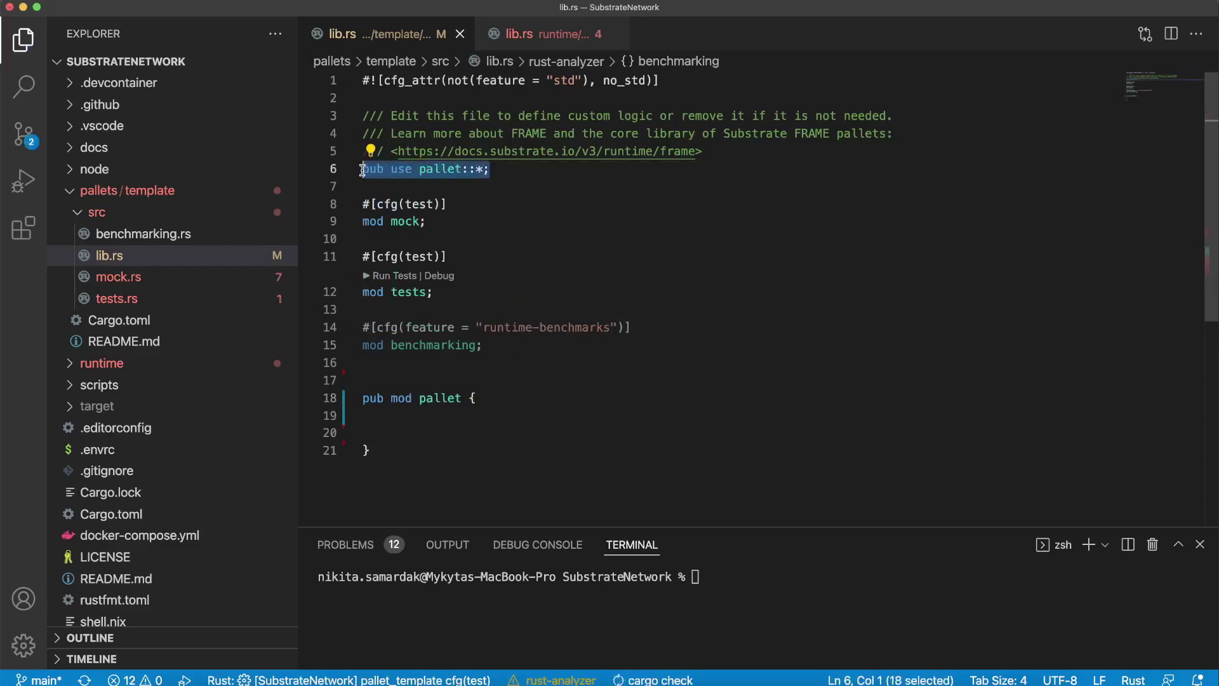
left_click(490, 169)
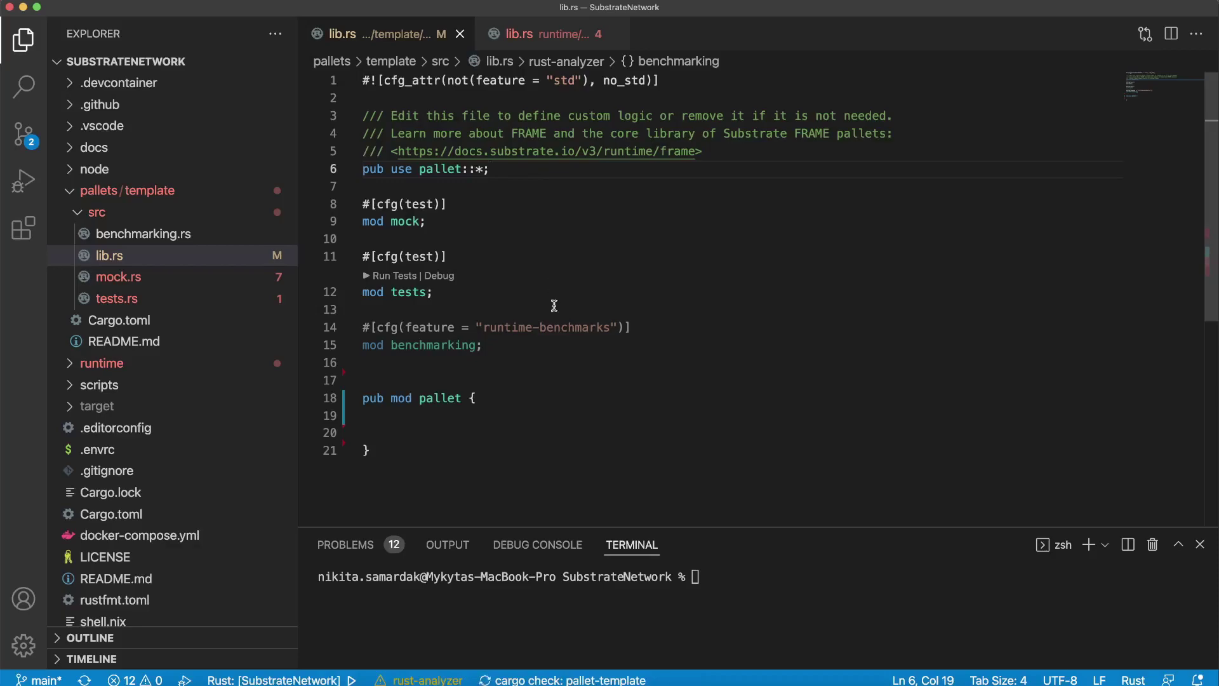
left_click(534, 414)
left_click(562, 375)
type("#[frame_support::pallet]")
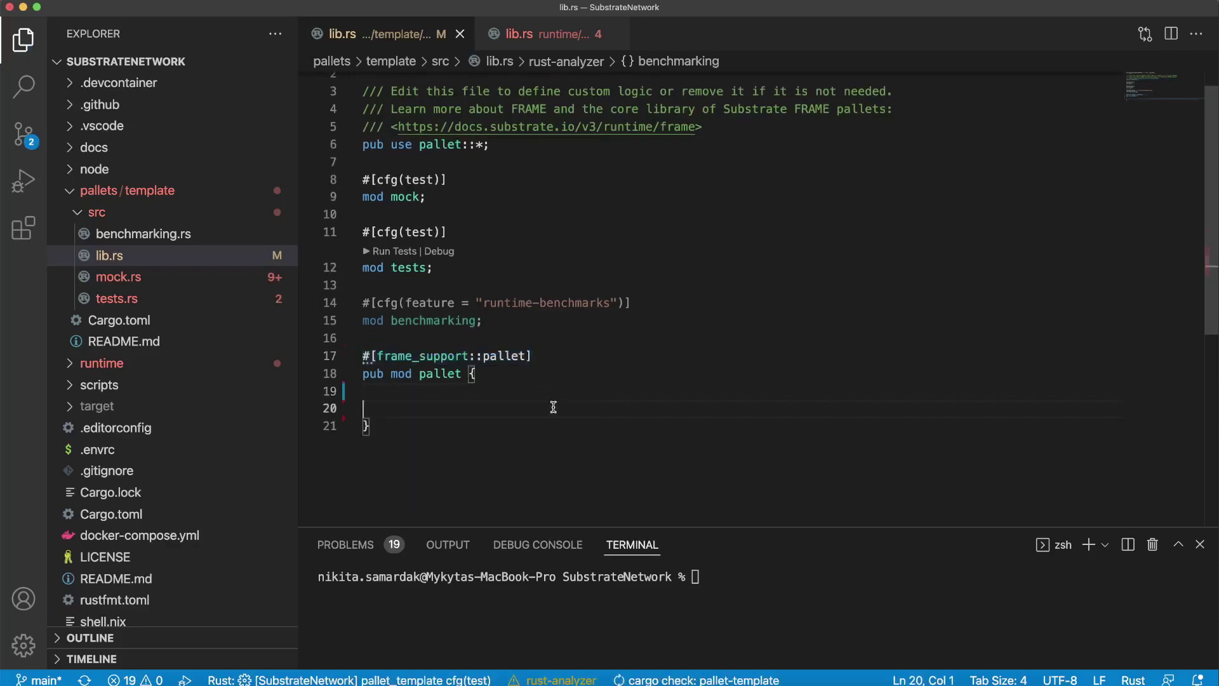
left_click(570, 362)
key("shift+alt+Left")
key("shift+alt+Left")
key("shift+alt+Left")
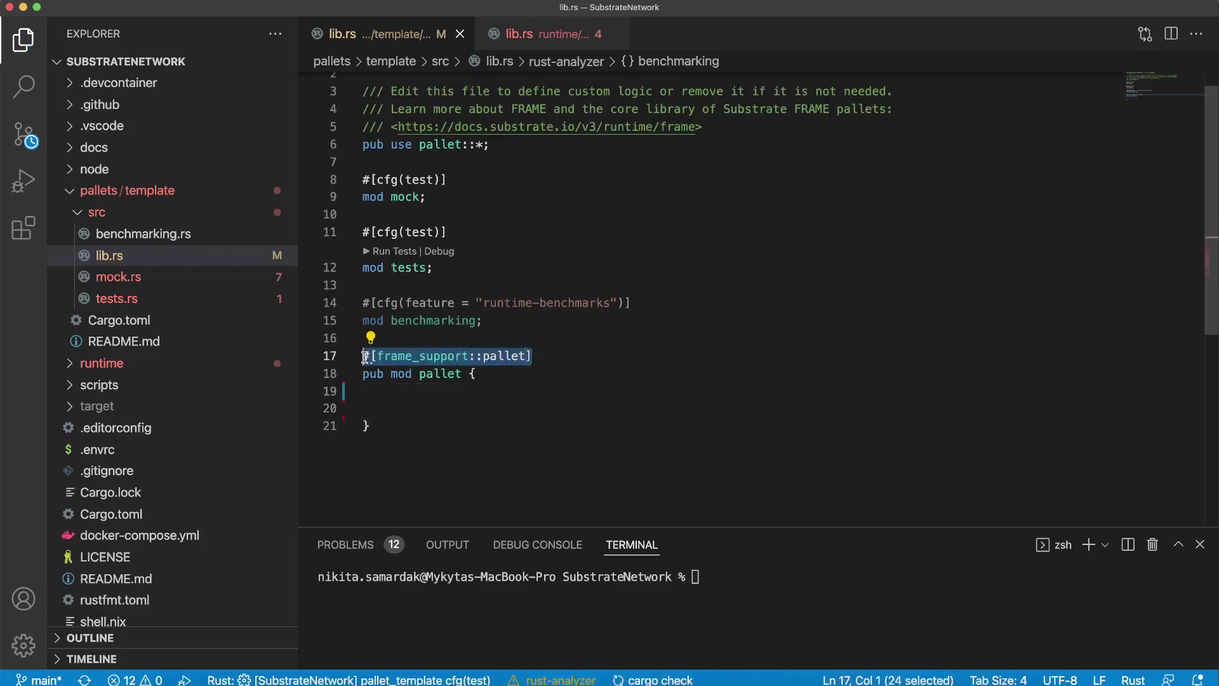
key("Right")
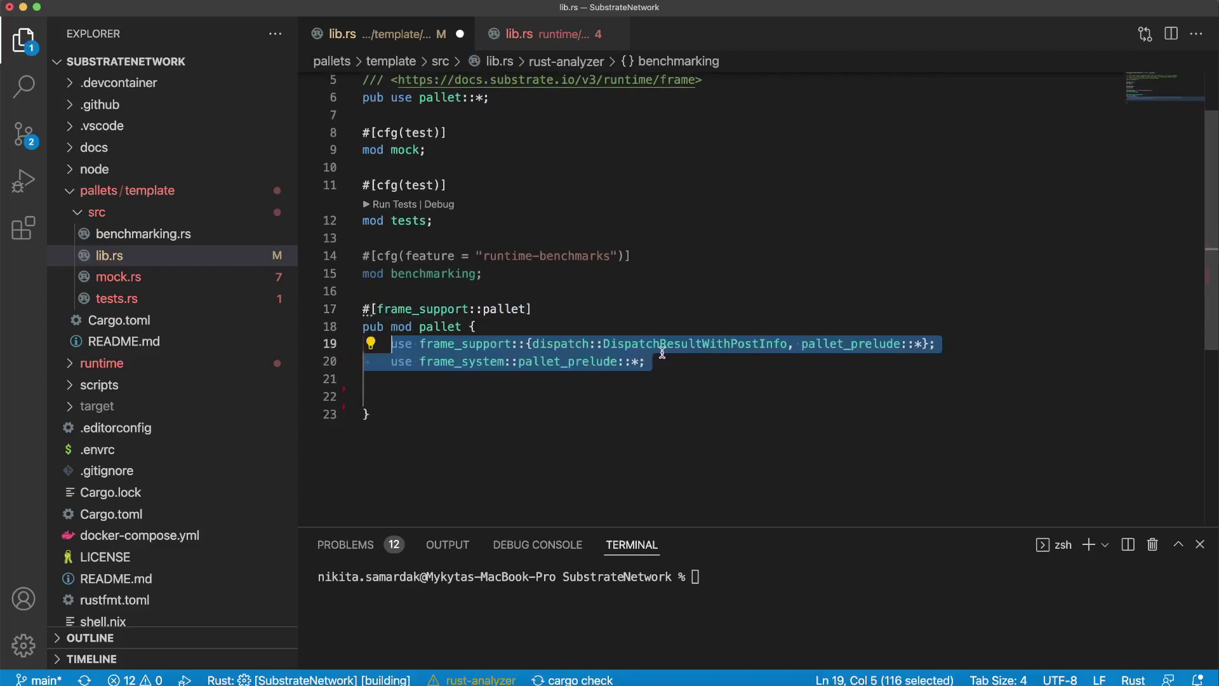
key("ctrl+s")
left_click(673, 362)
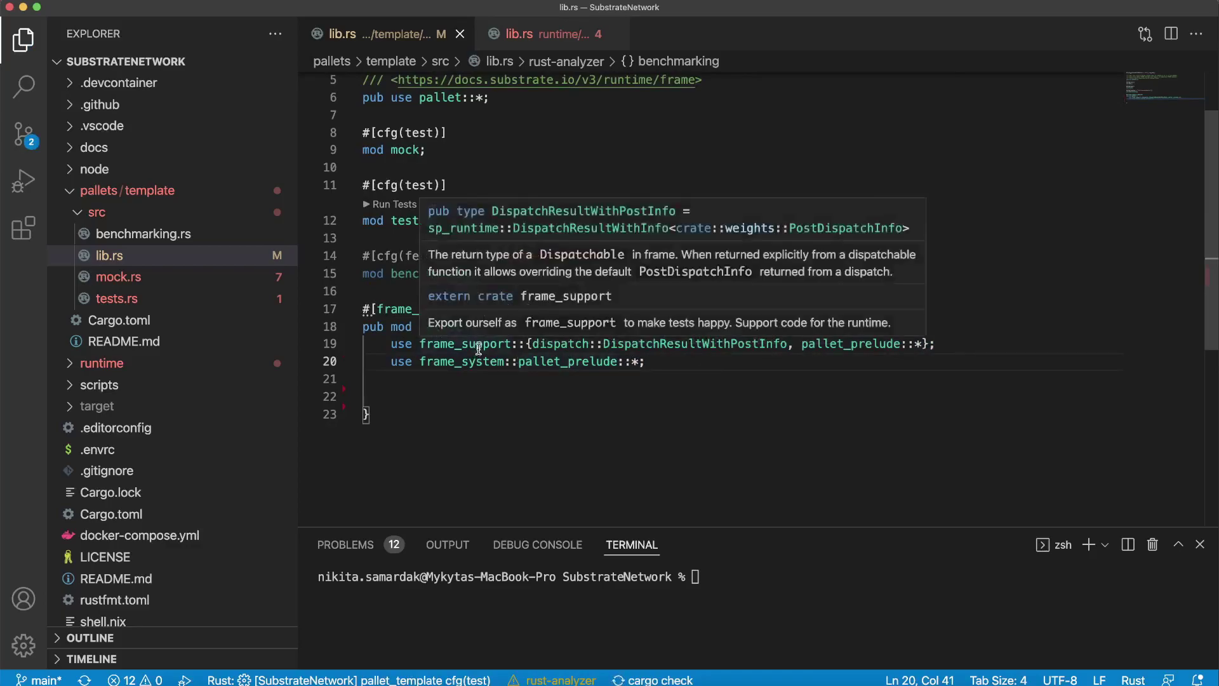
Insert the Pallet struct, save, then add a Config trait with an Event type.
key("ctrl+v")
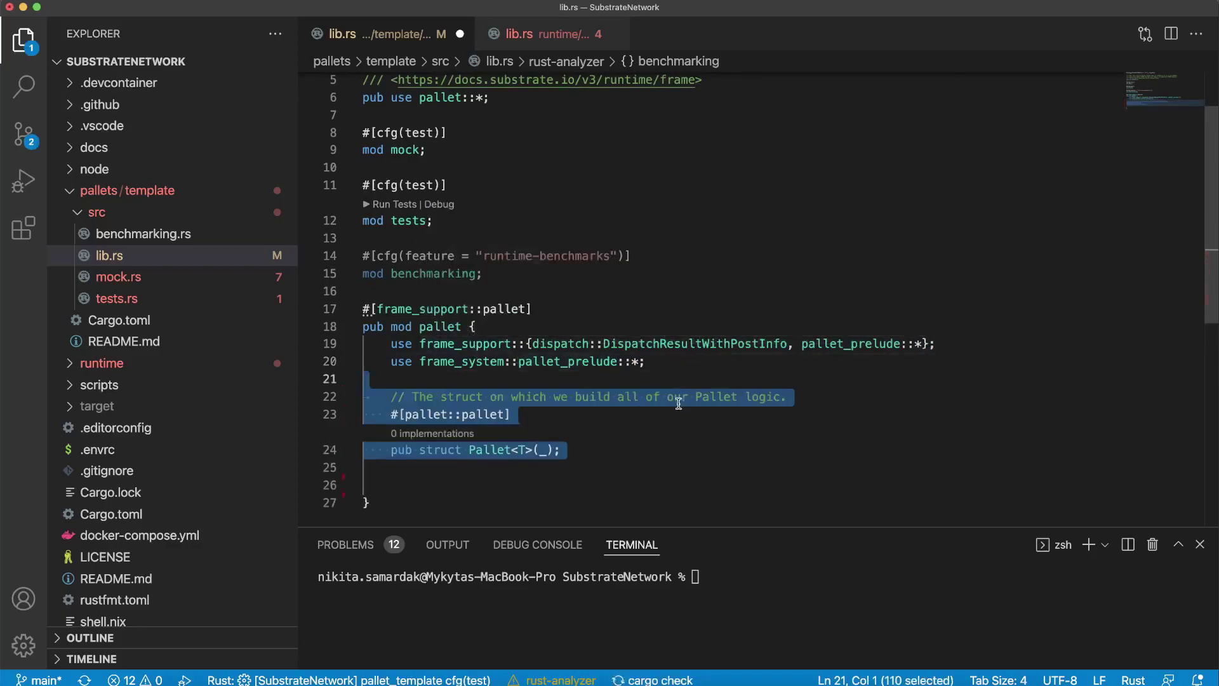
left_click(668, 413)
scroll(668, 413, "down", 2)
left_click(631, 385)
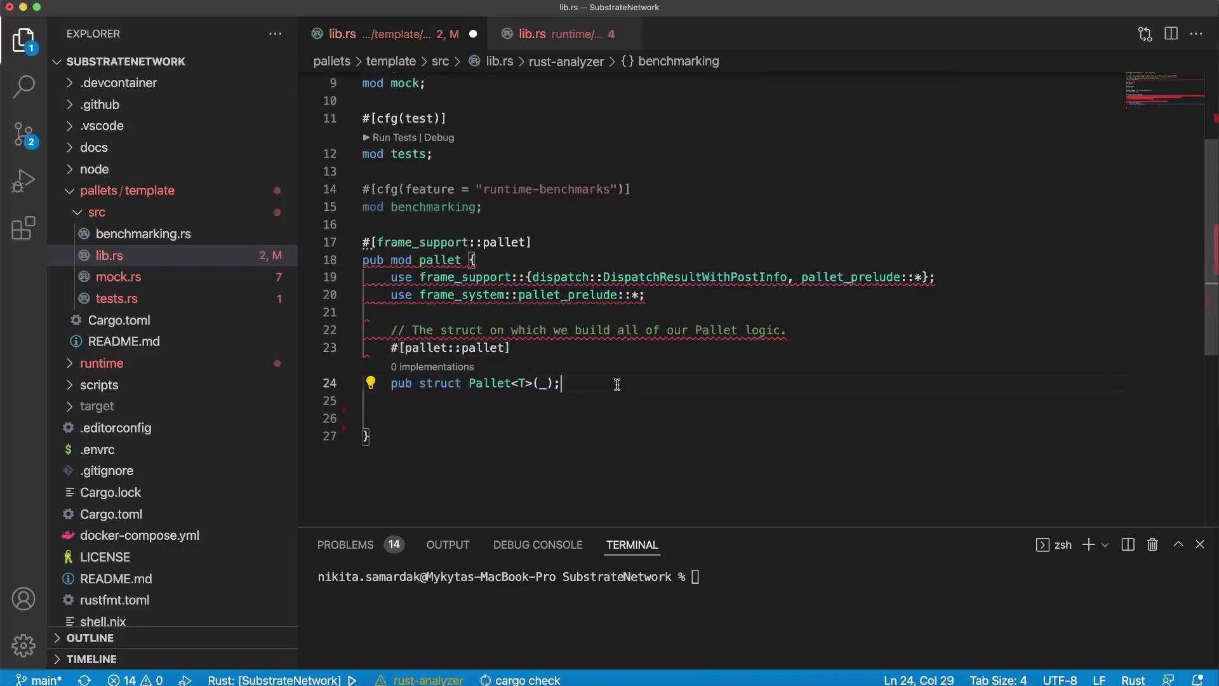
left_click_drag(390, 384, 570, 384)
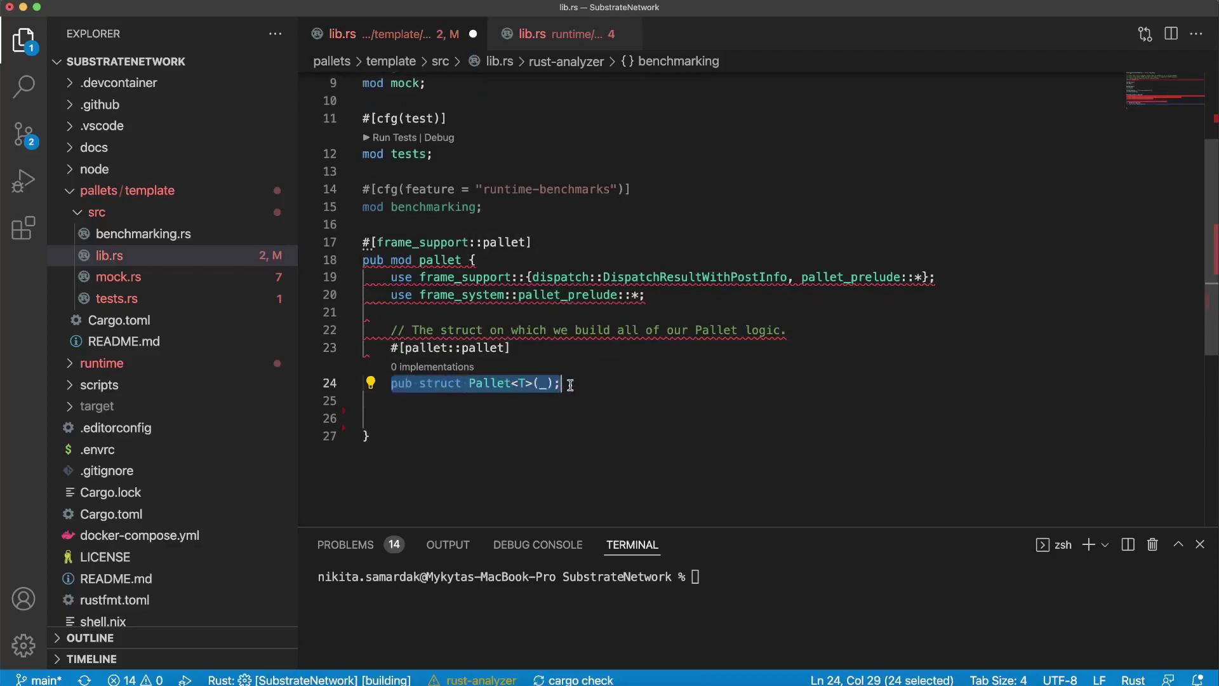
left_click(569, 384)
key("super+s")
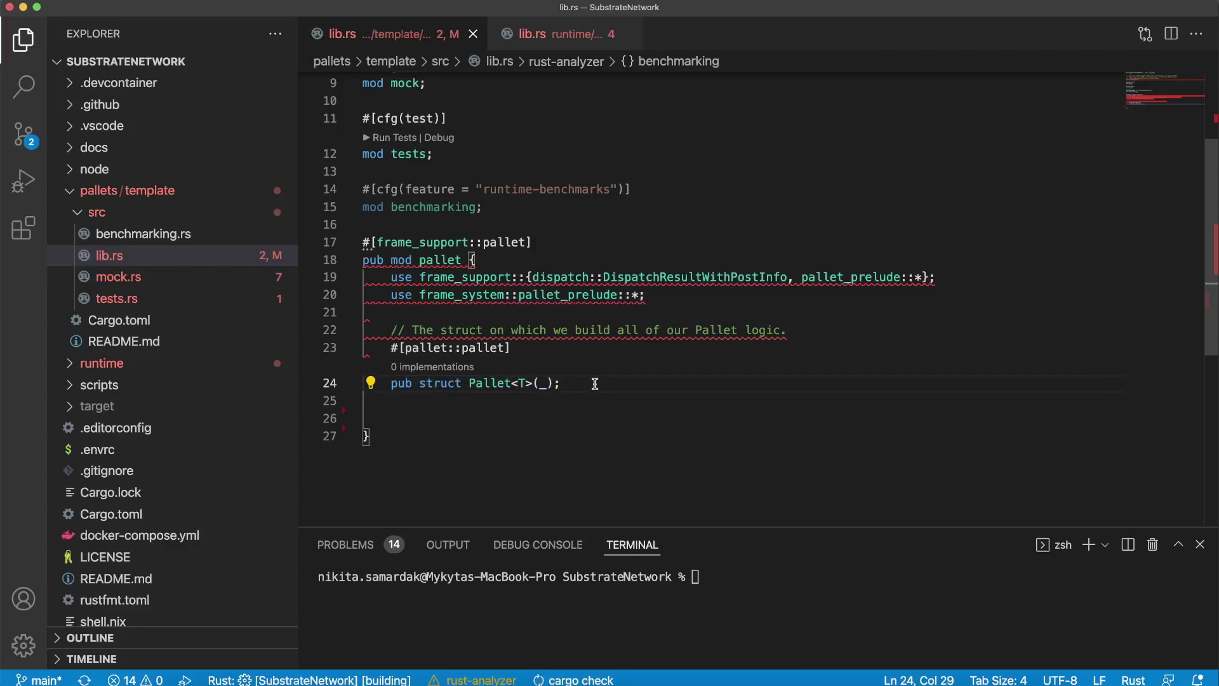
key("super+v")
scroll(561, 430, "down", 1)
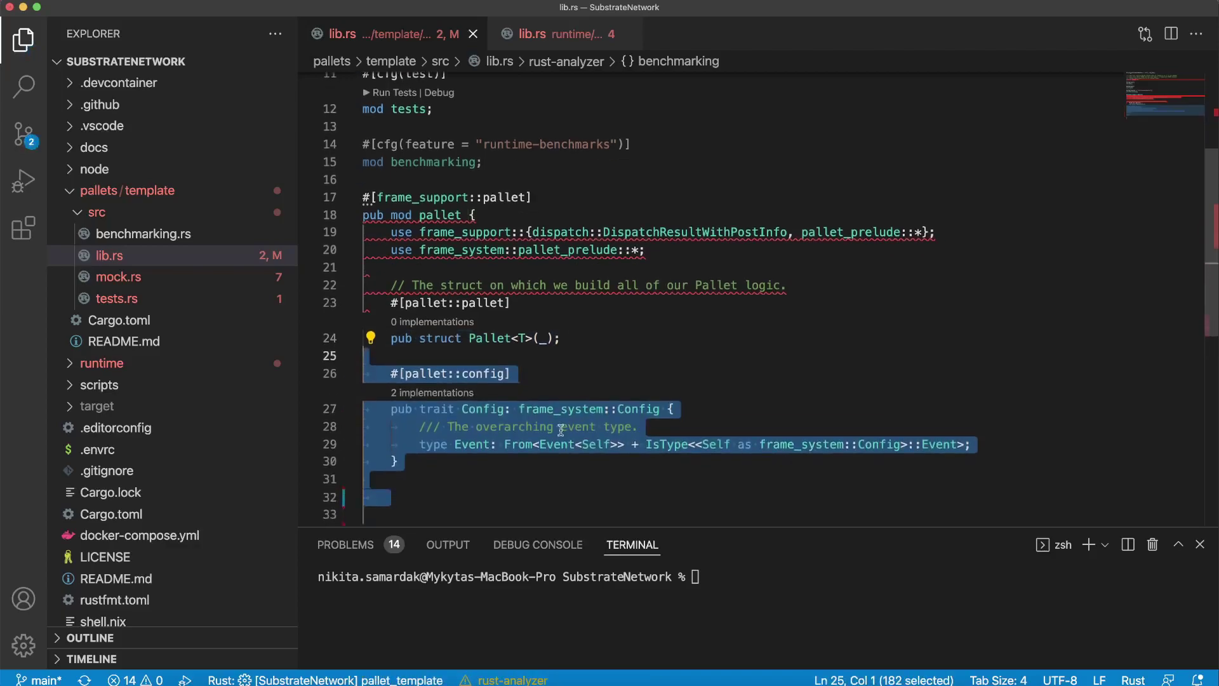
left_click(562, 461)
scroll(564, 391, "down", 2)
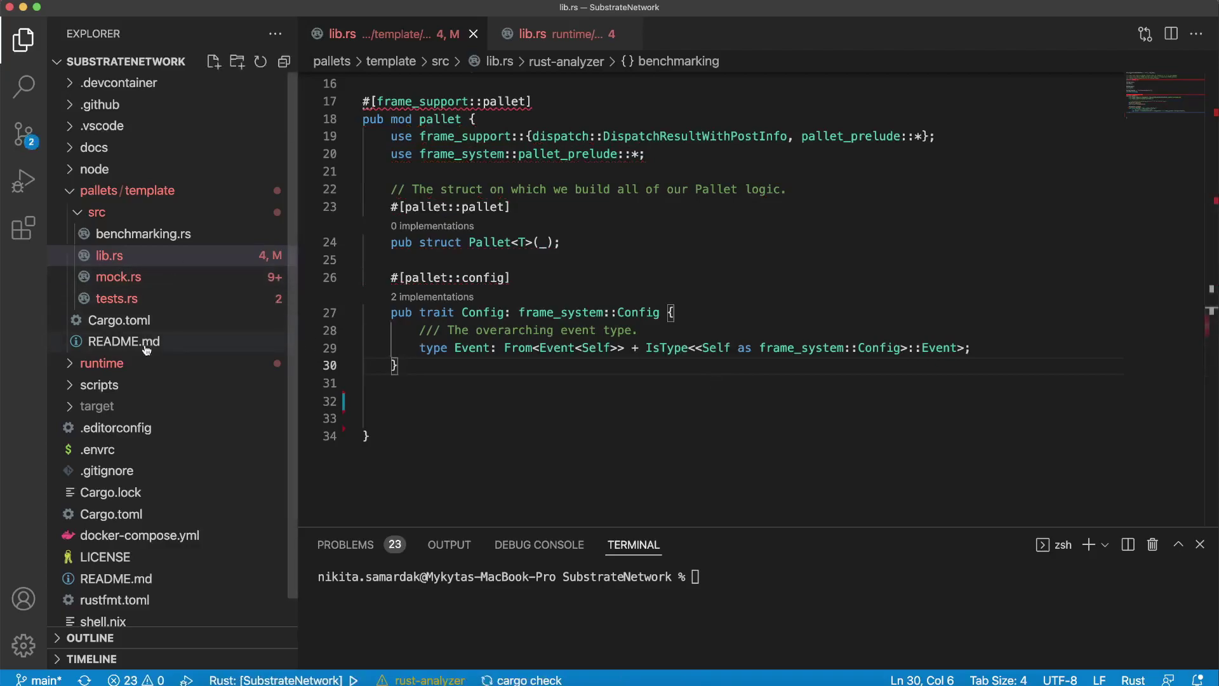
Open the runtime's src/lib.rs from the Explorer.
left_click(142, 367)
left_click(148, 385)
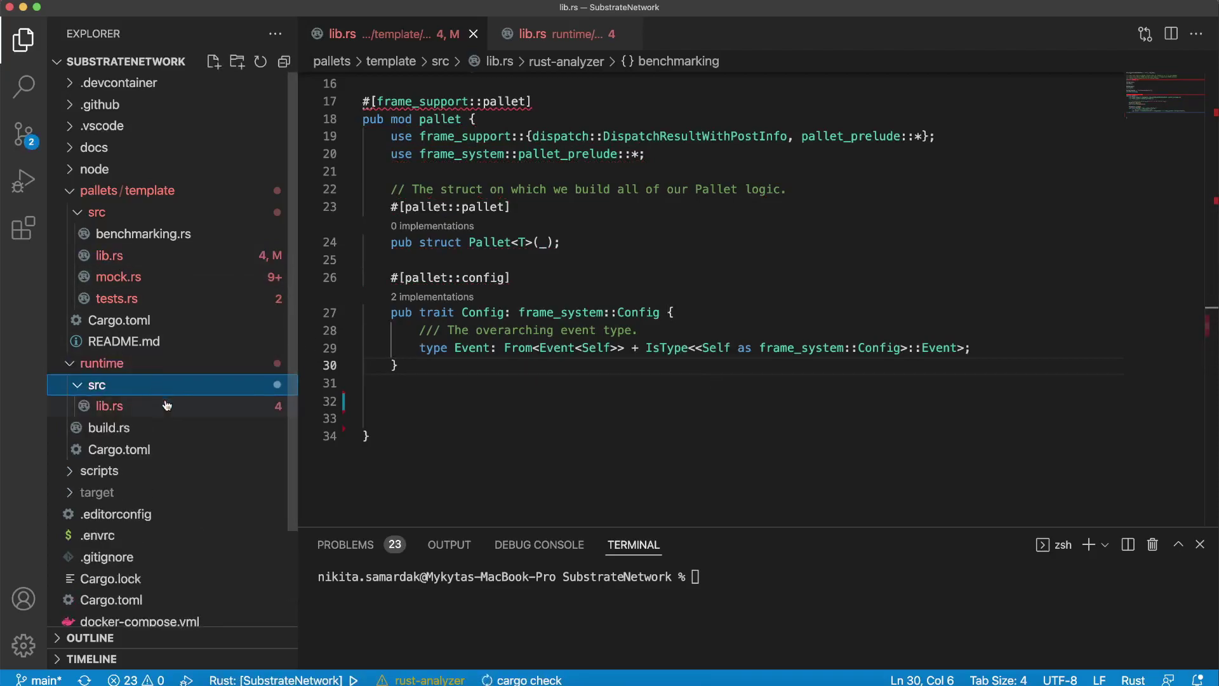
left_click(166, 406)
left_click(506, 348)
scroll(505, 348, "up", 1)
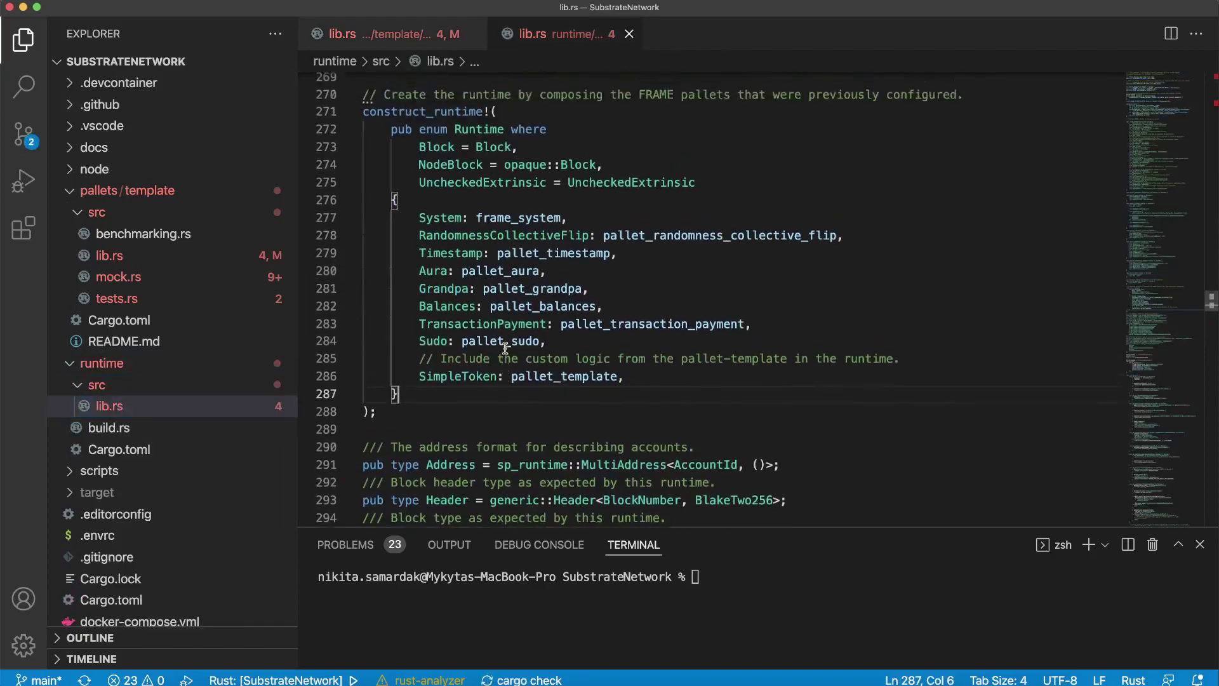
scroll(505, 348, "up", 3)
scroll(505, 350, "up", 2)
Inspect impl pallet_template::Config for Runtime and its Event type mapping.
left_click_drag(400, 271, 363, 214)
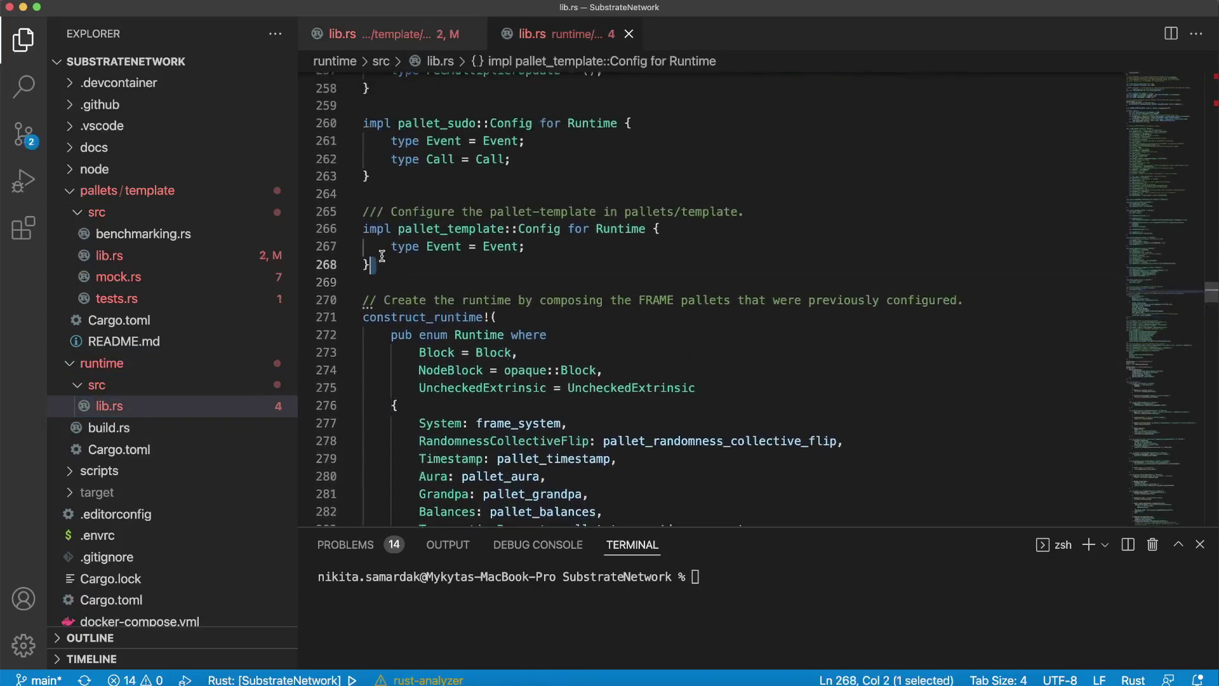
left_click(404, 267)
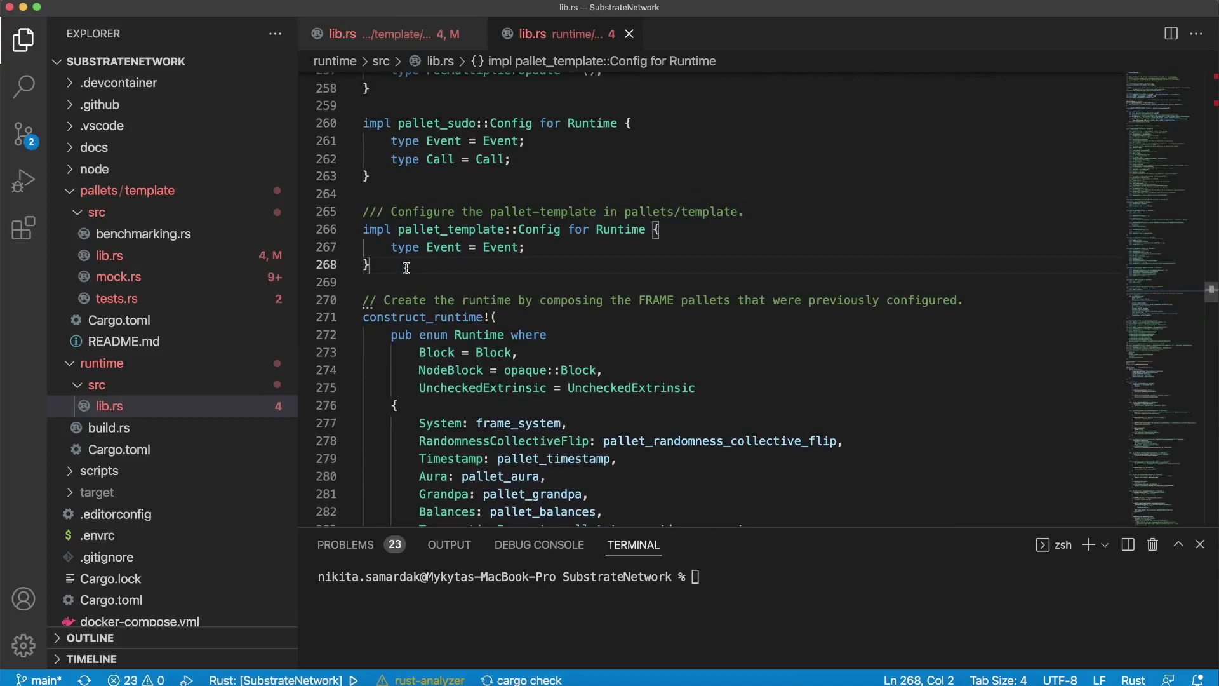
left_click(529, 247)
left_click_drag(399, 230, 558, 230)
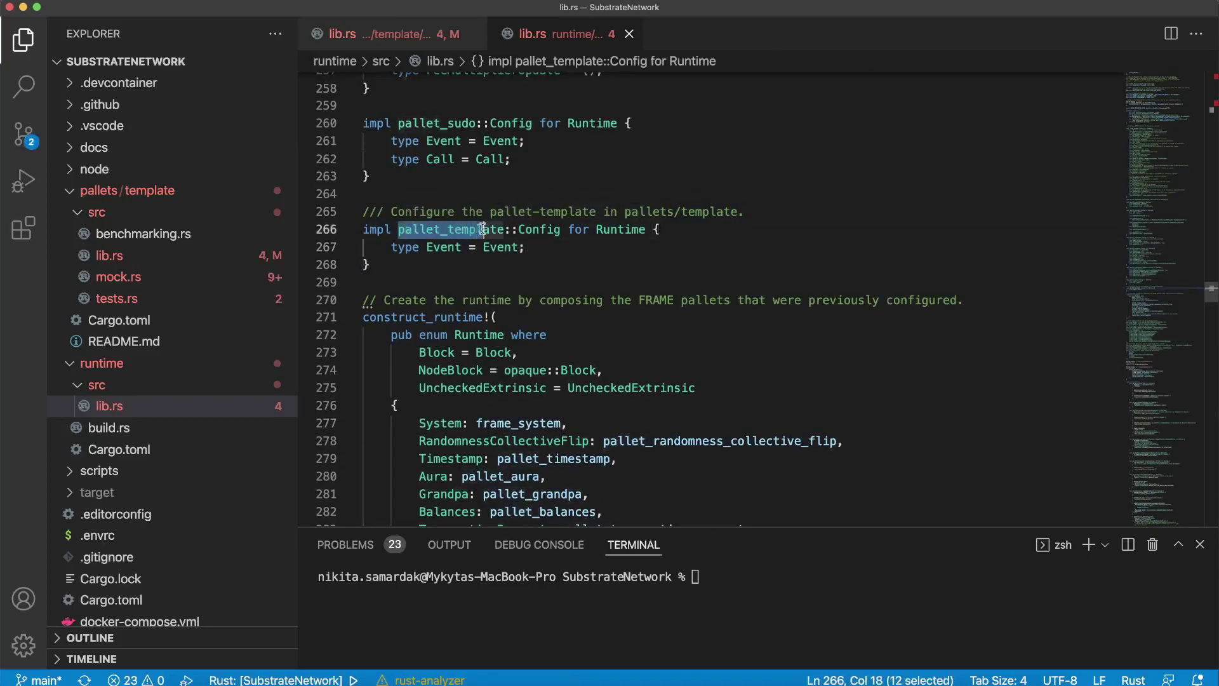
left_click(559, 230)
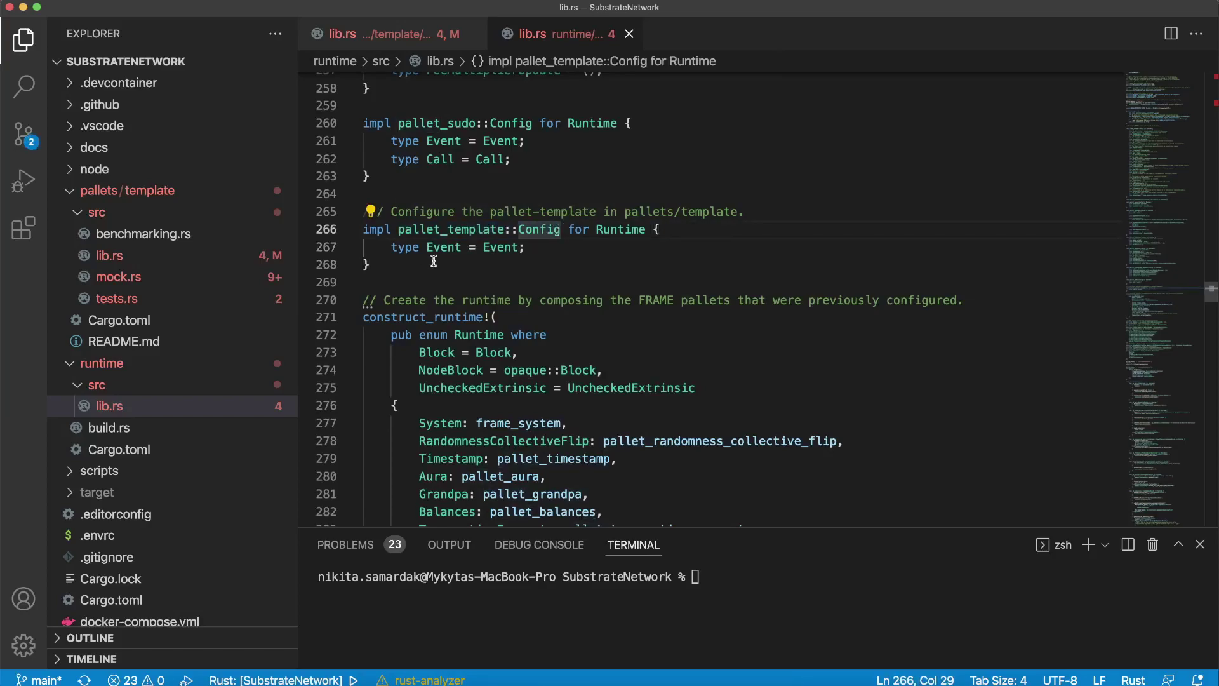
left_click_drag(390, 248, 523, 248)
left_click(464, 246)
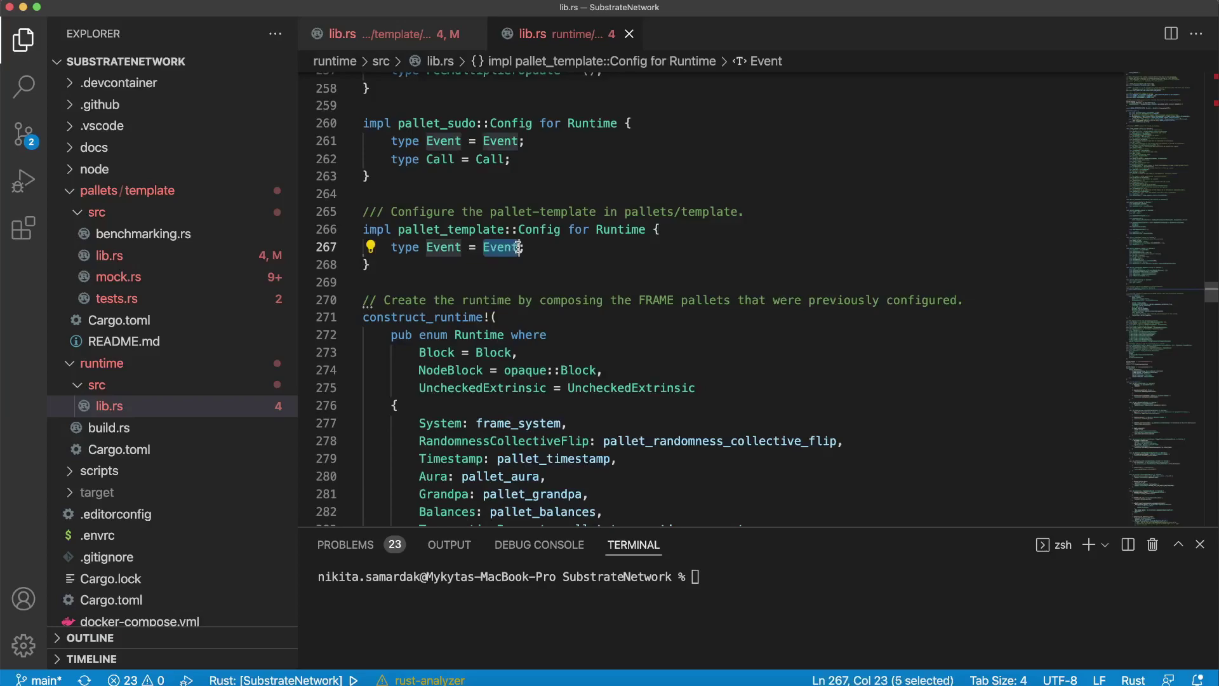
left_click(532, 247)
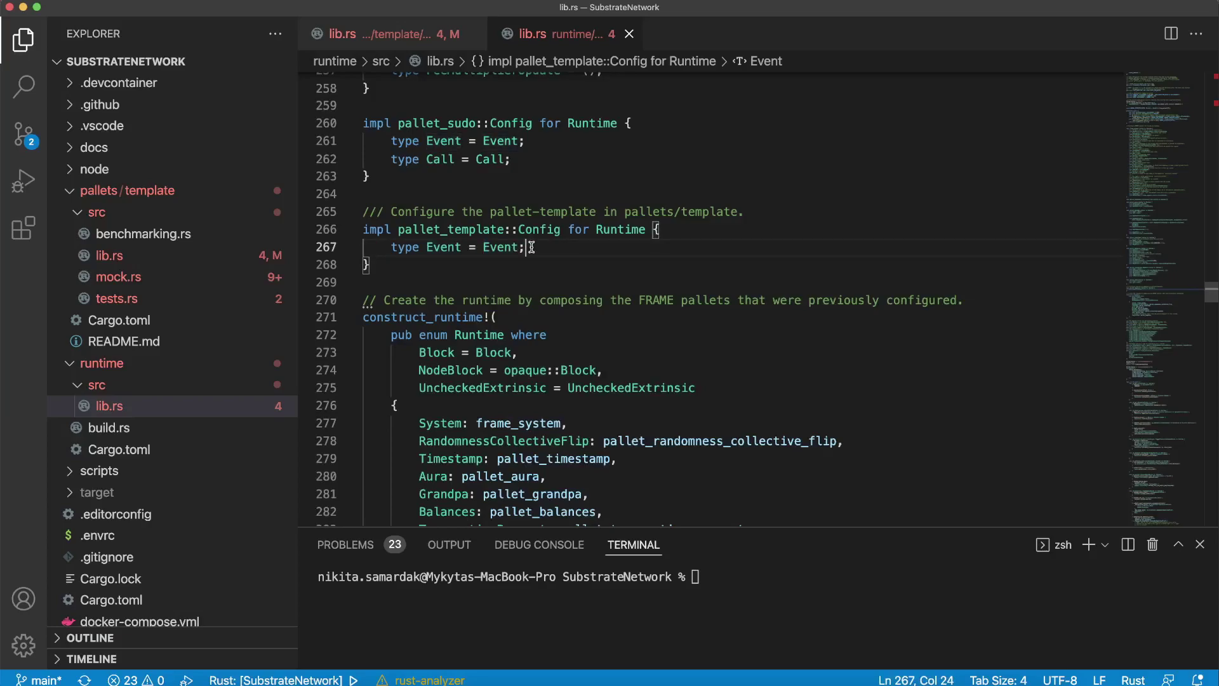
Return to the template pallet's lib.rs and bring in the Event enum below Config.
left_click(423, 39)
key("super+z")
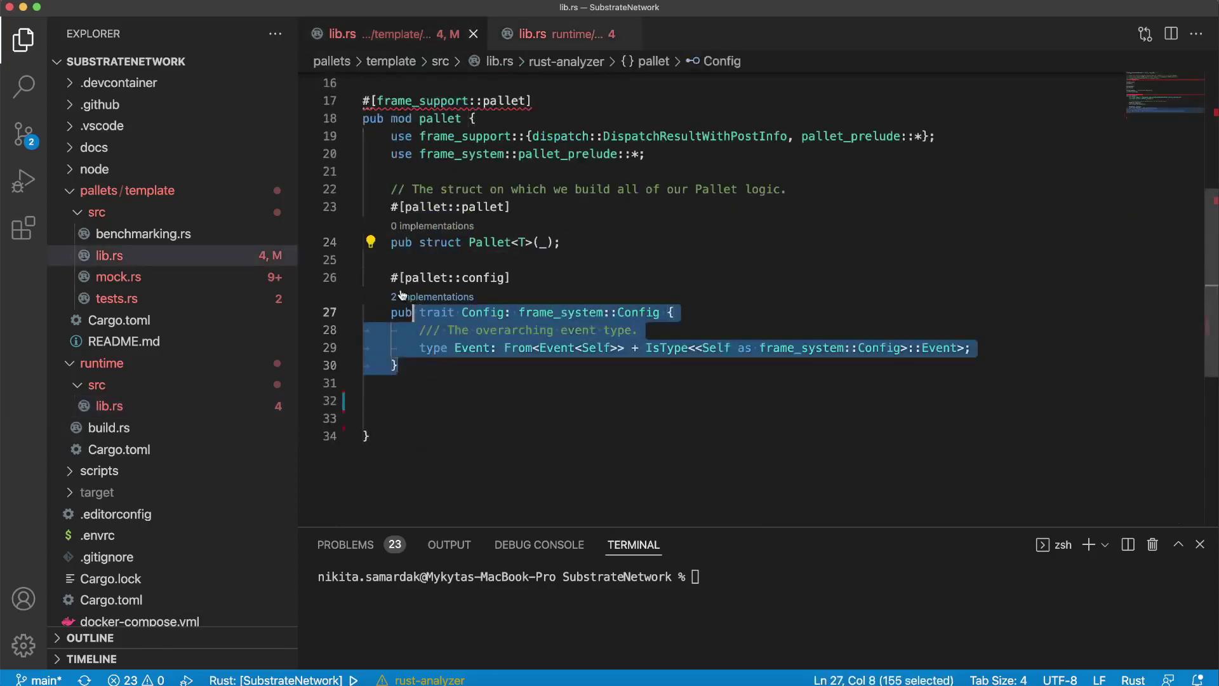
key("super+z")
key("super+z")
key("super+z")
key("super+z")
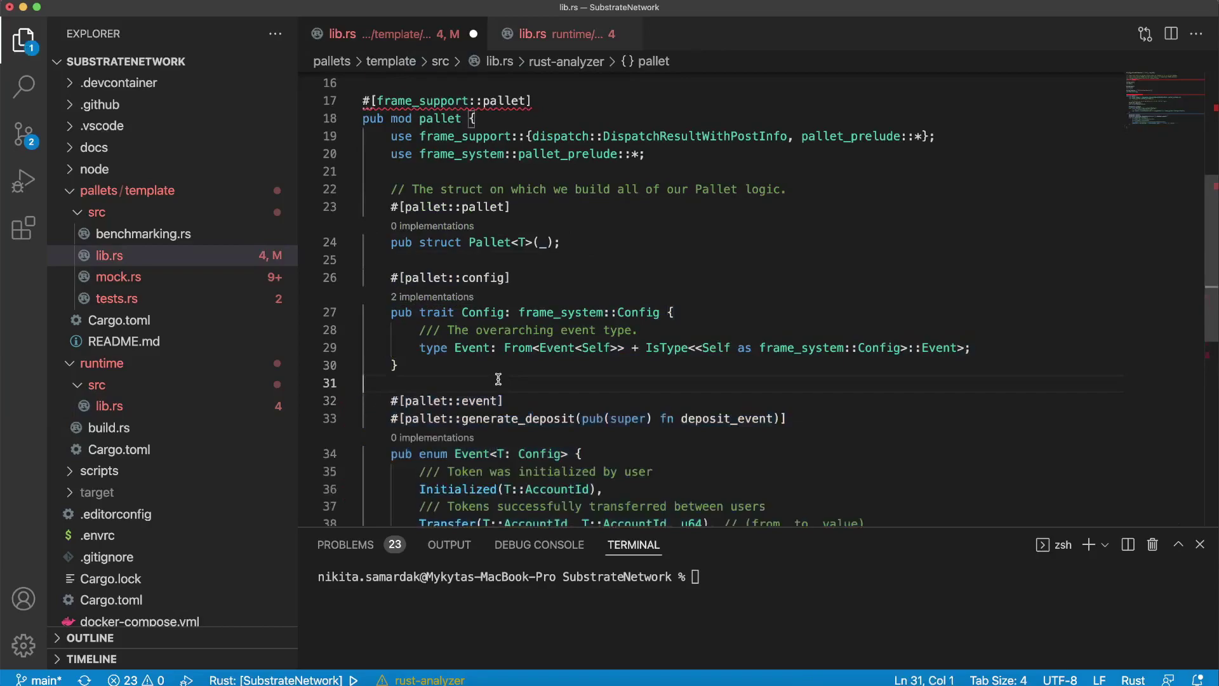
scroll(460, 374, "down", 3)
left_click(416, 422)
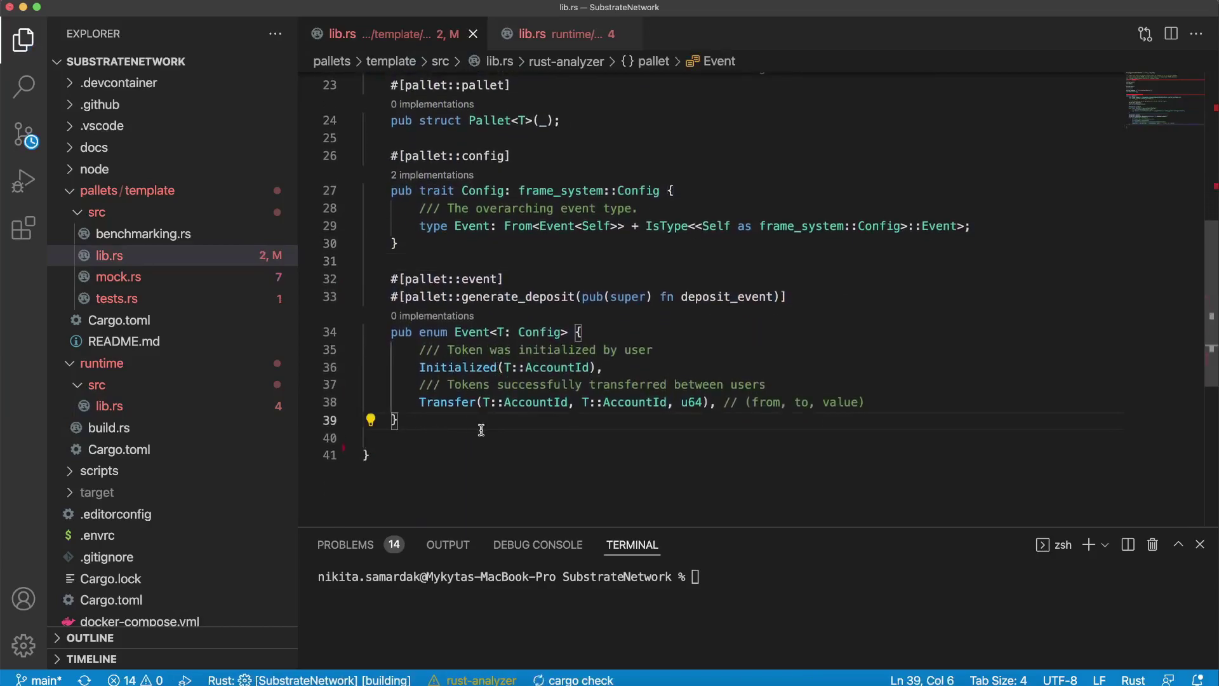
left_click_drag(391, 280, 504, 279)
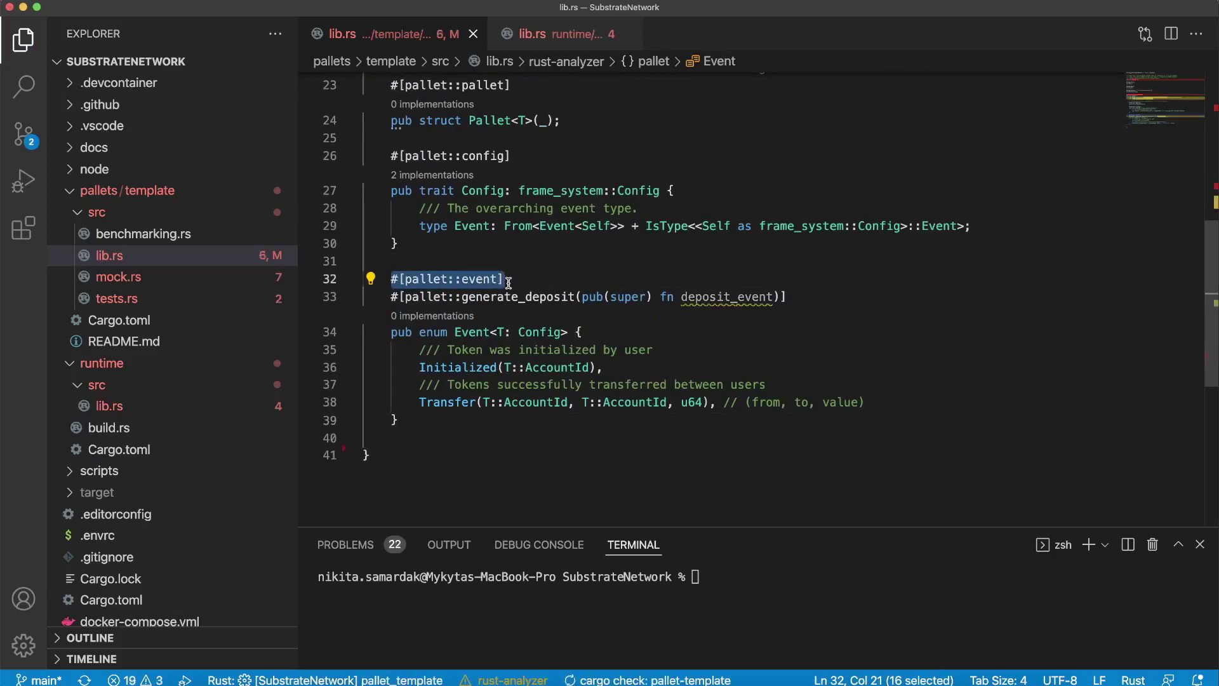
Review the pub enum Event declaration and its Initialized variant.
left_click(661, 333)
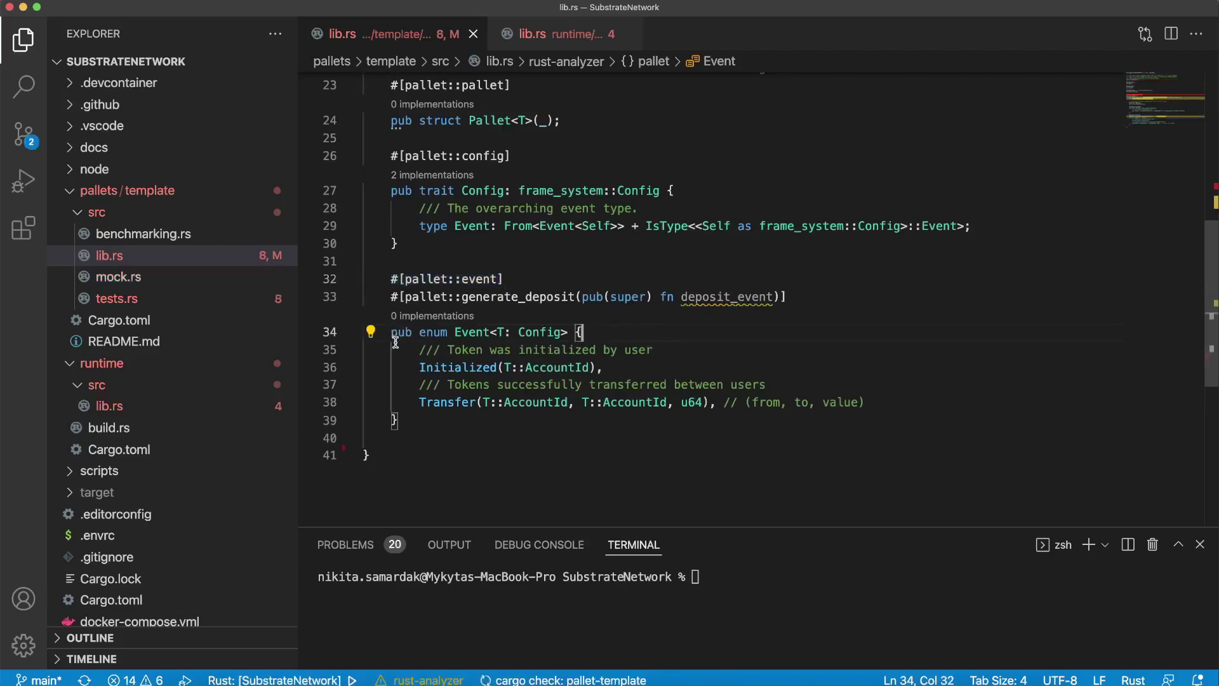
left_click_drag(391, 332, 492, 333)
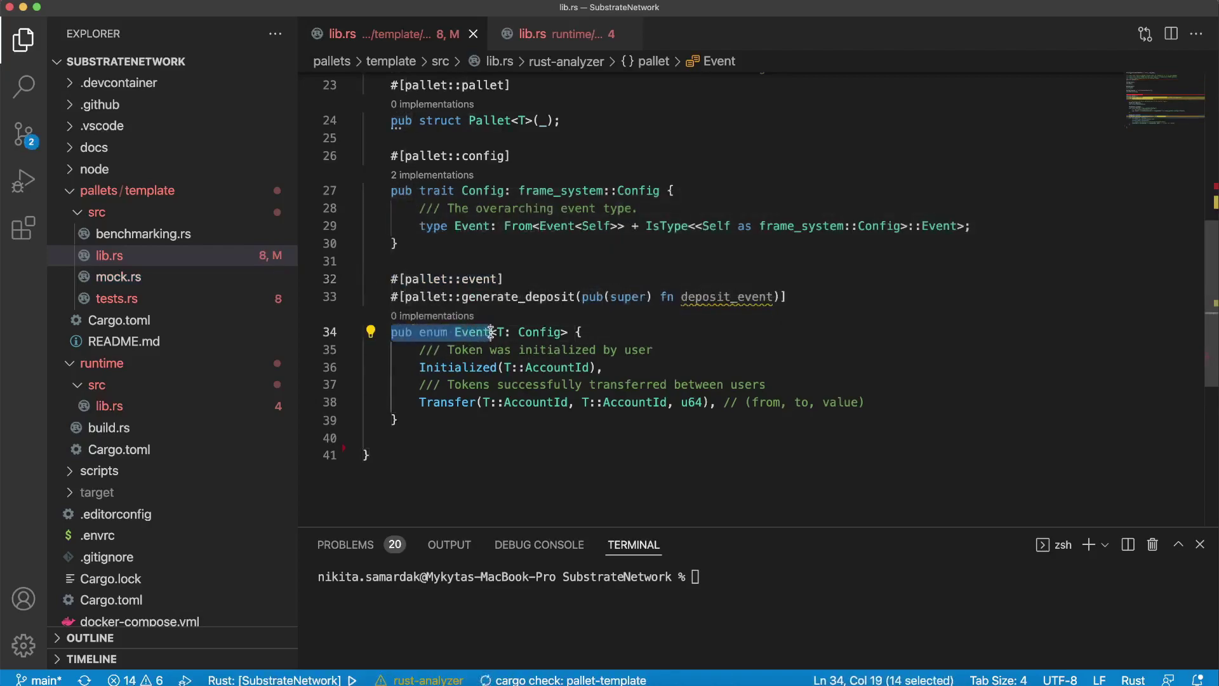
left_click(608, 332)
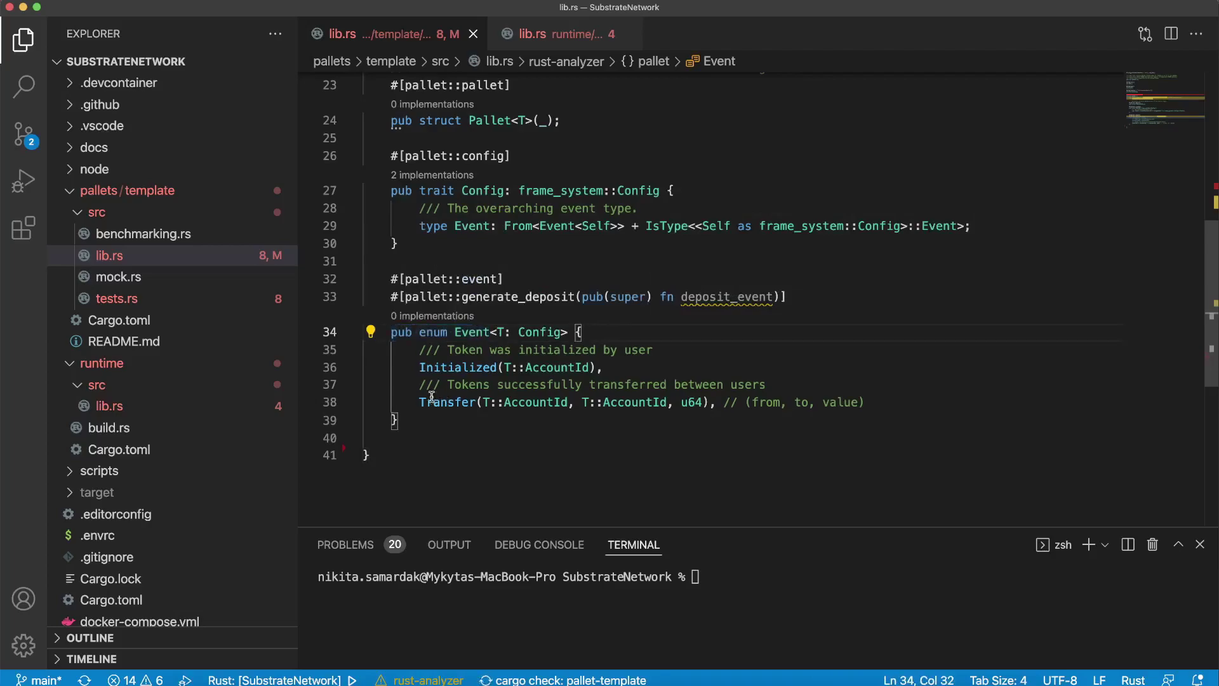
left_click(416, 368)
left_click_drag(416, 368, 606, 367)
left_click(610, 369)
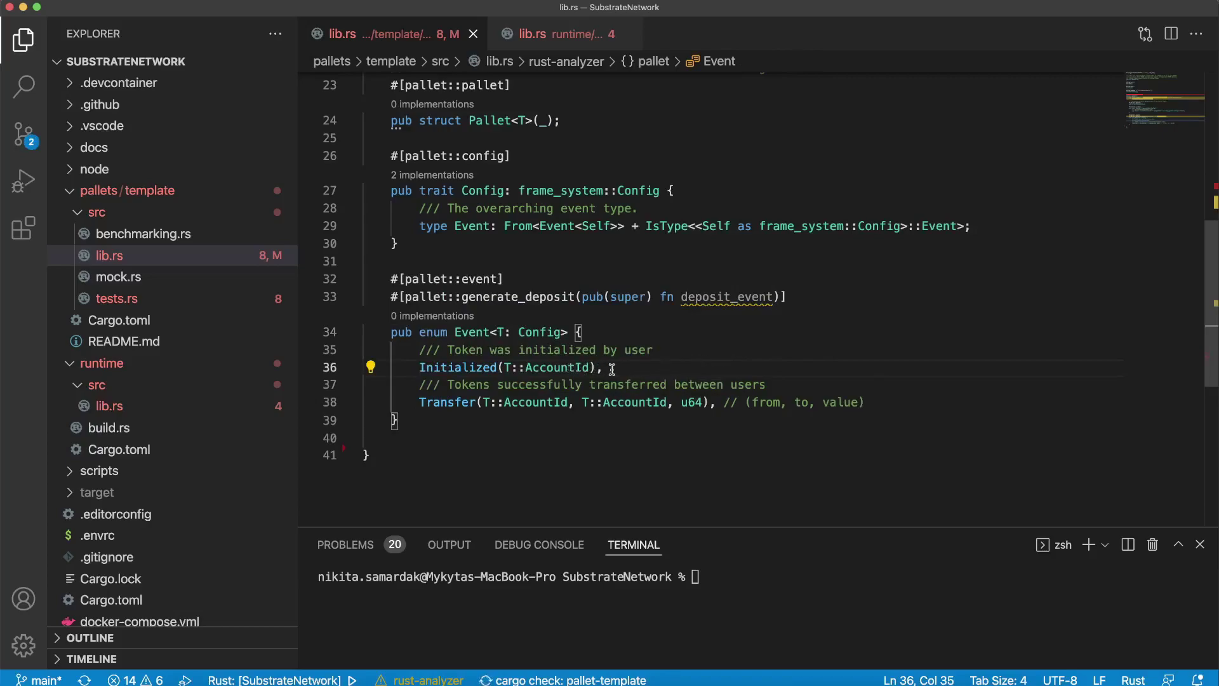
Review the Transfer variant's sender and receiver AccountId fields and u64 amount.
left_click_drag(421, 404, 722, 403)
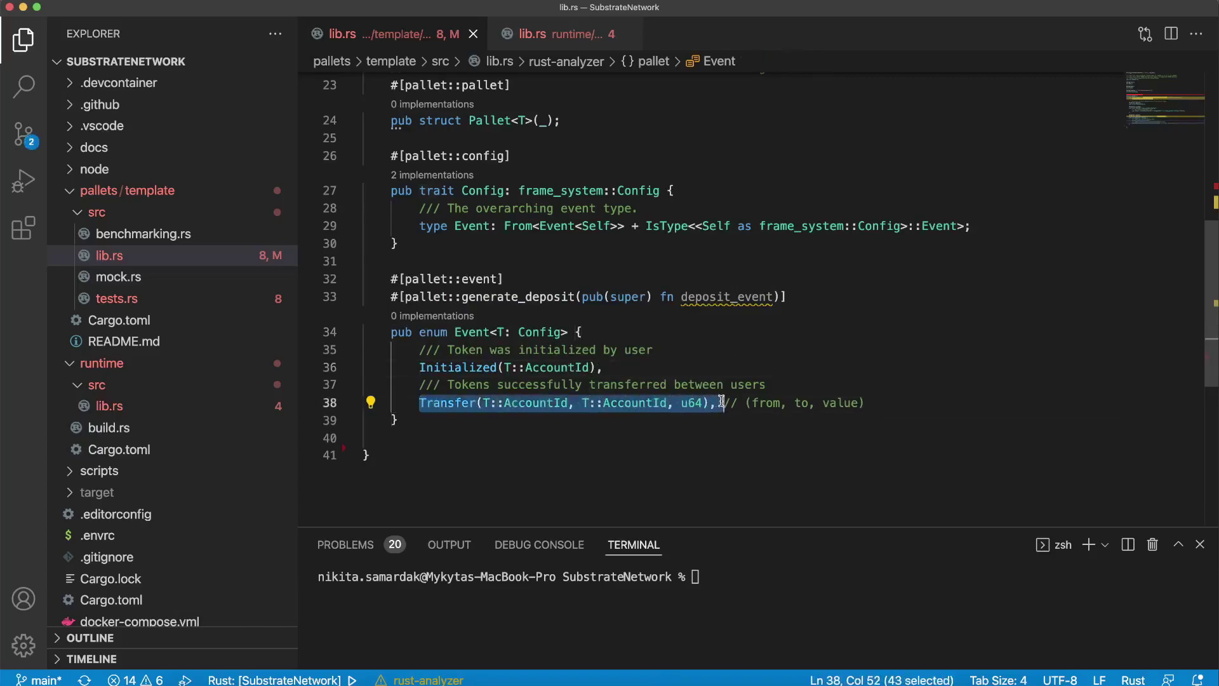
left_click(894, 404)
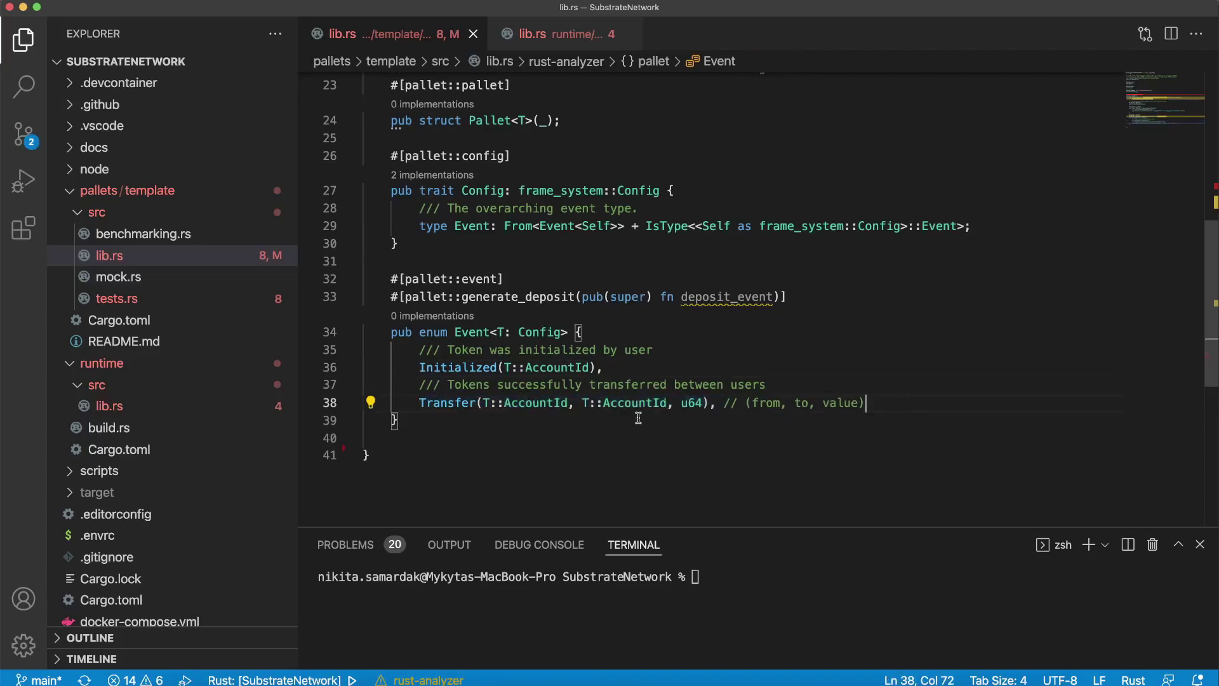
left_click(569, 404)
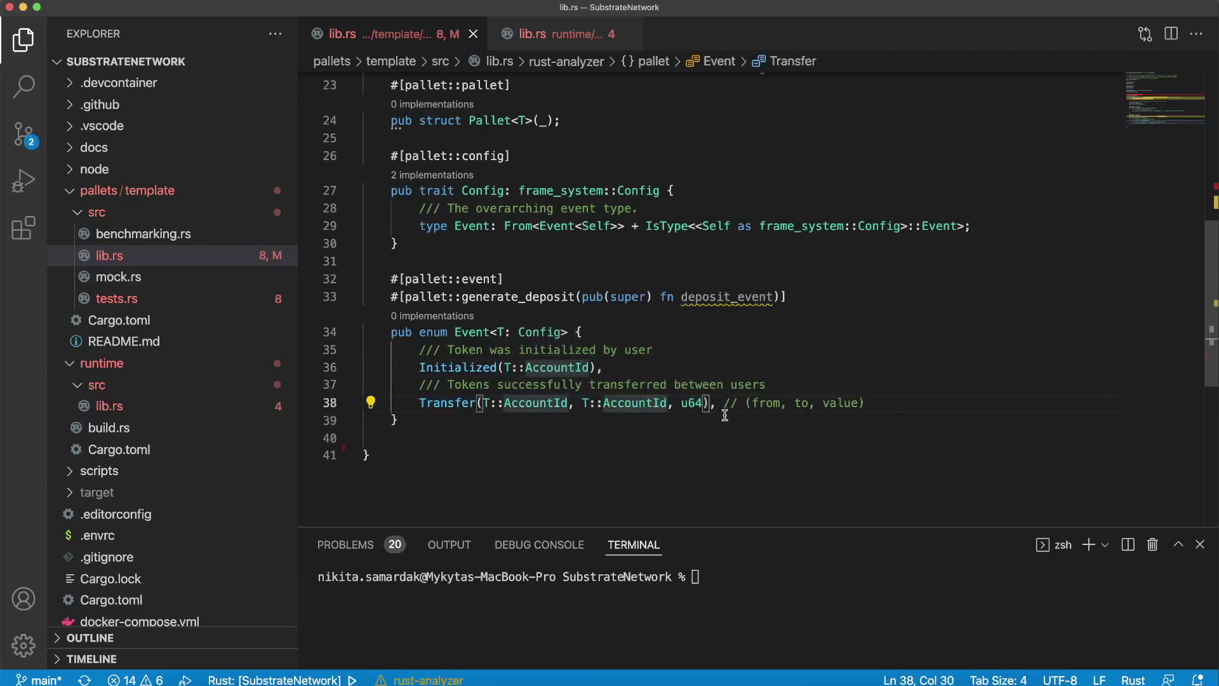
left_click(670, 403)
left_click(883, 403)
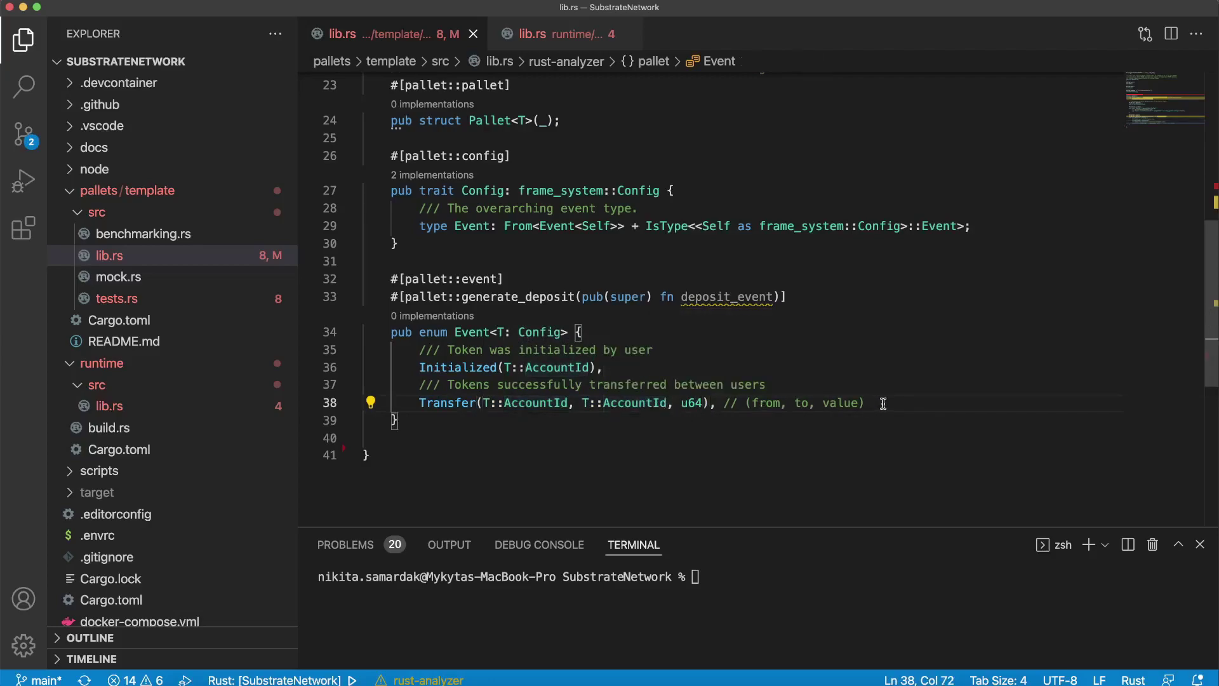
left_click_drag(682, 403, 703, 403)
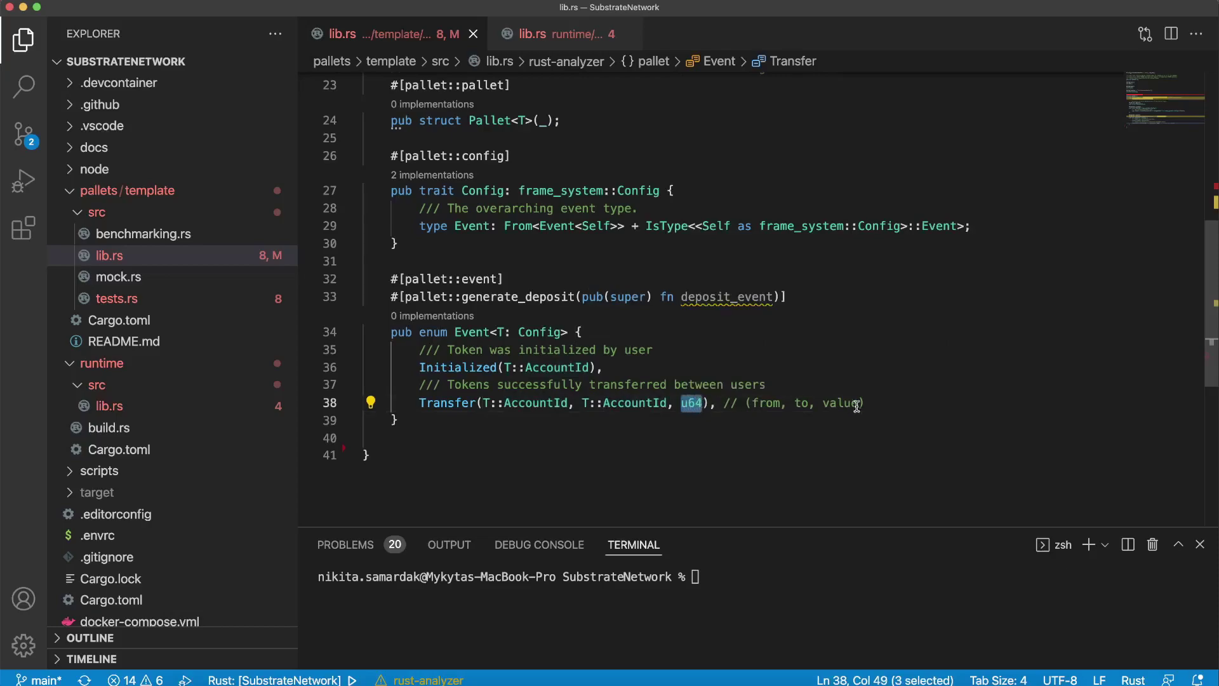
left_click(876, 408)
Paste the storage declarations, including the 21000000 default supply function, after the event enum.
key("super+v")
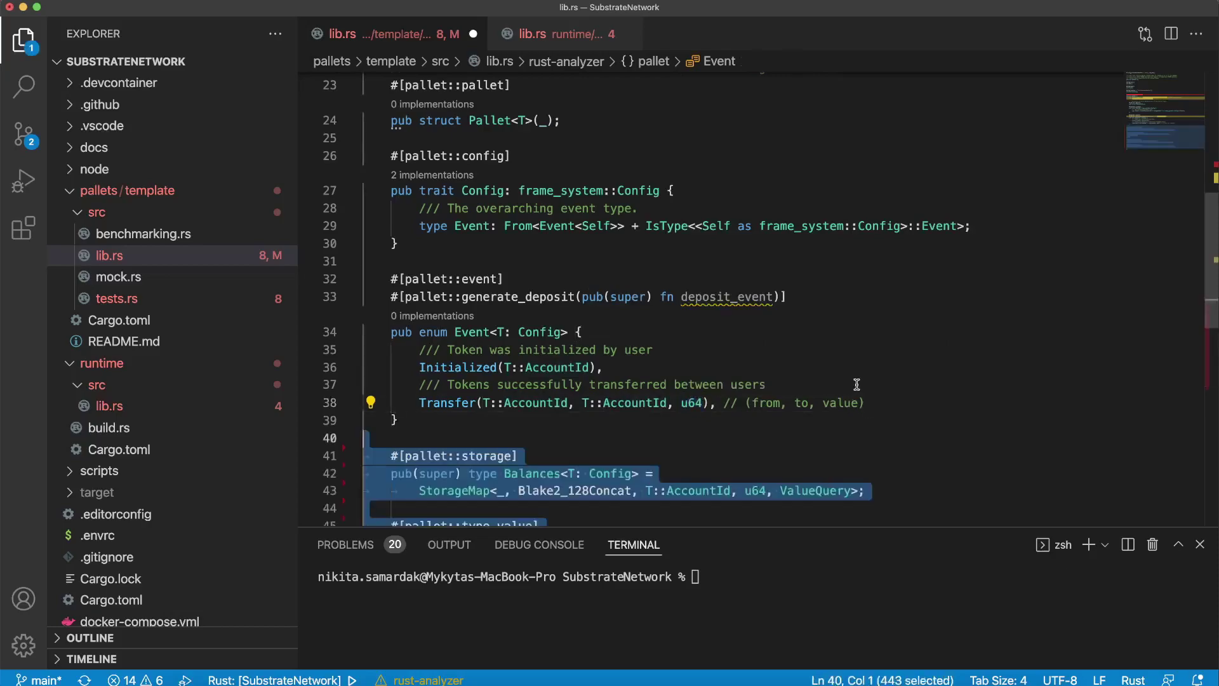
scroll(653, 364, "down", 3)
left_click(654, 363)
scroll(602, 327, "down", 2)
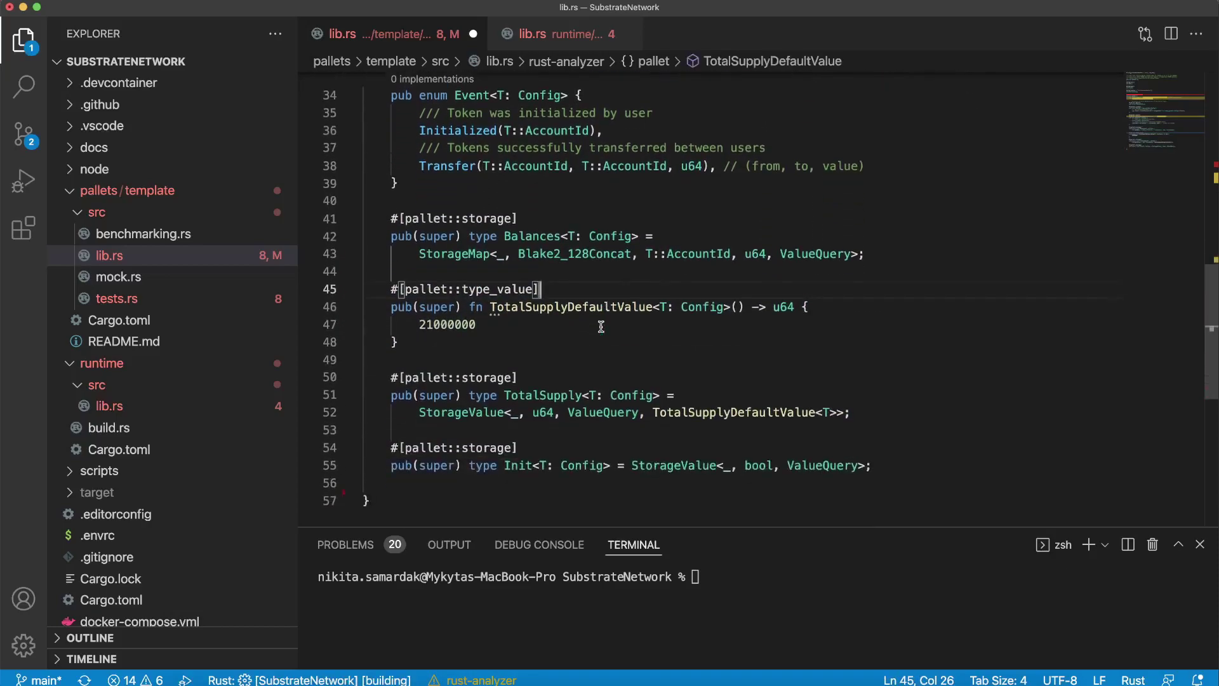
left_click(594, 323)
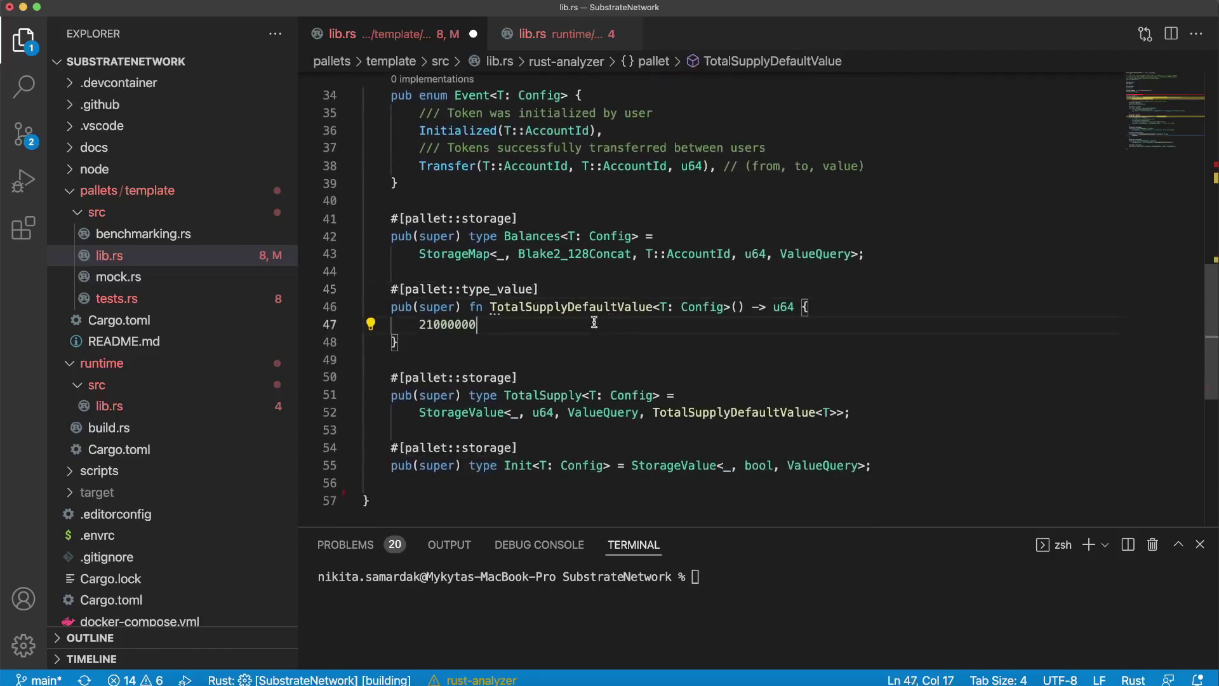
left_click(550, 338)
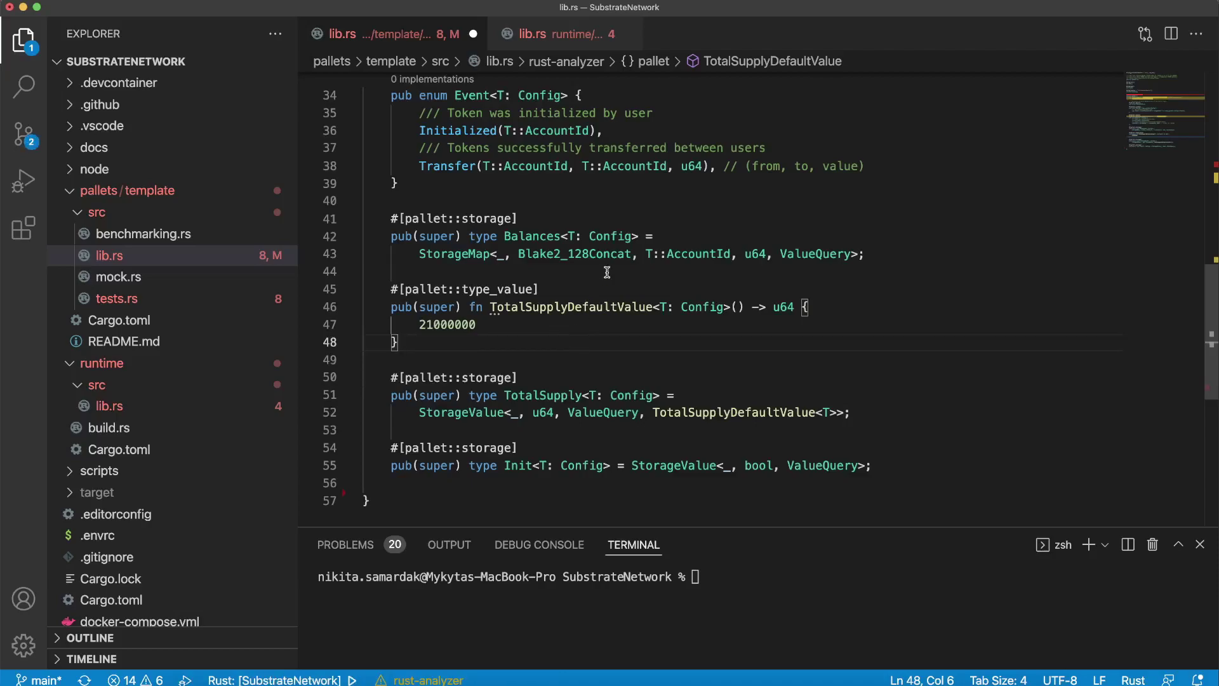
Review the Balances StorageMap keyed by T::AccountId and storing u64 balances.
left_click_drag(391, 219, 844, 254)
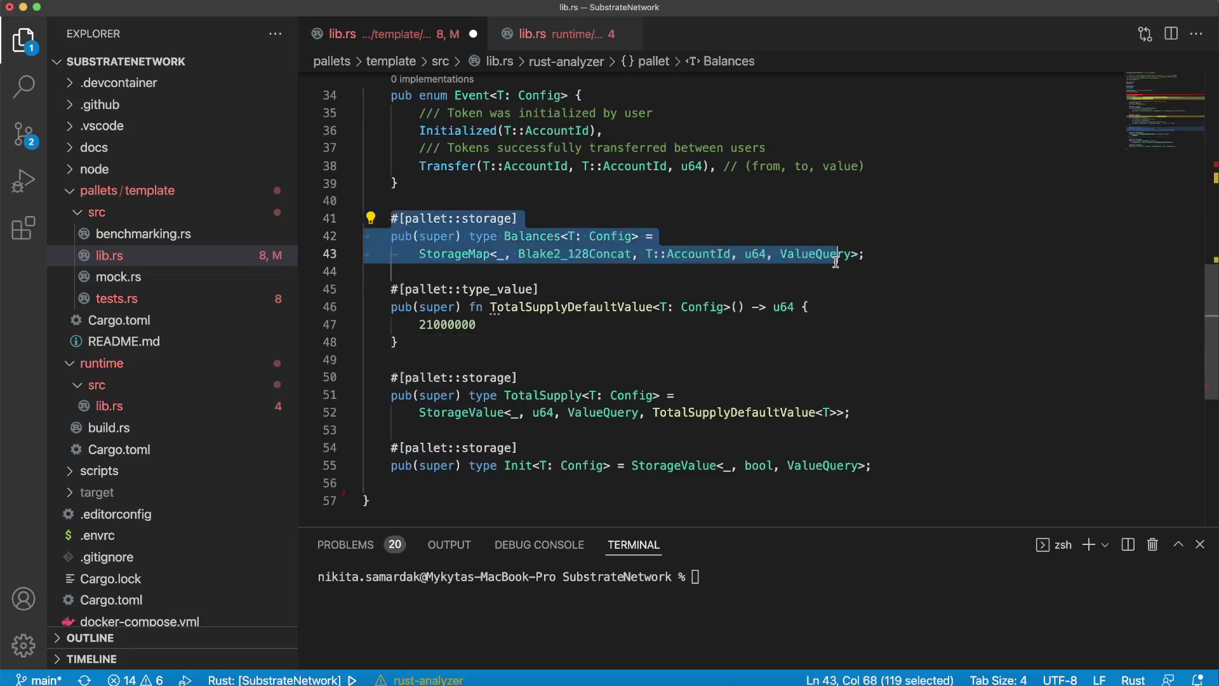
left_click(869, 253)
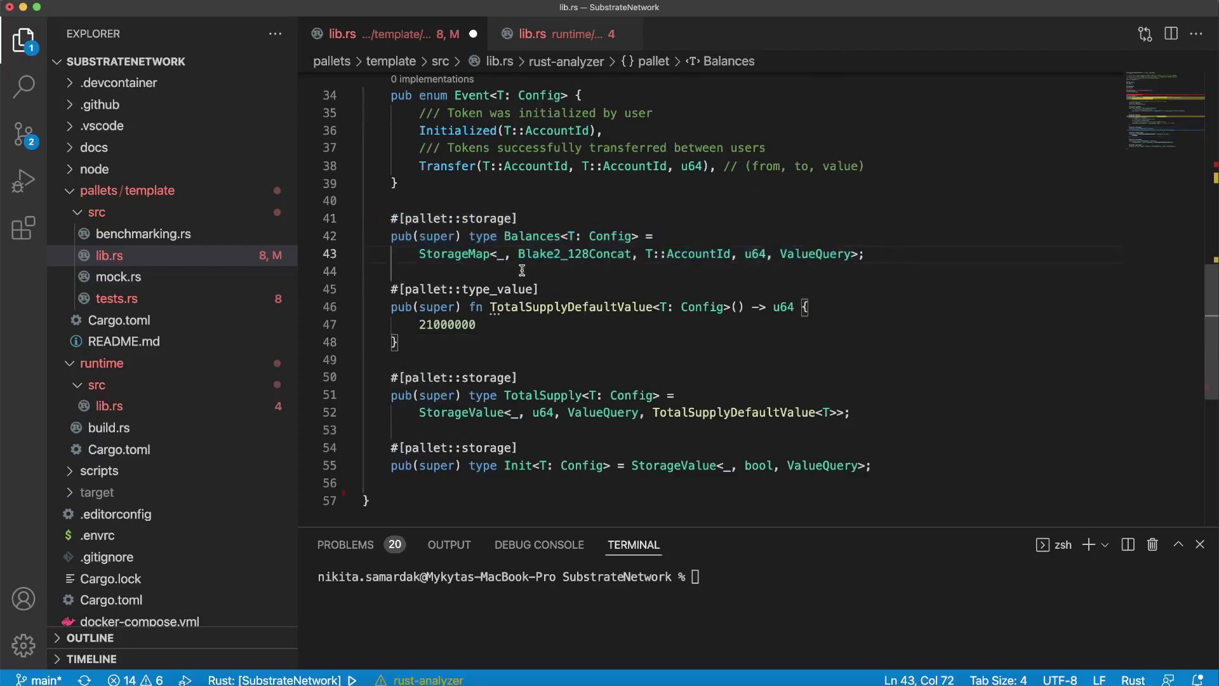
double_click(506, 235)
left_click(610, 271)
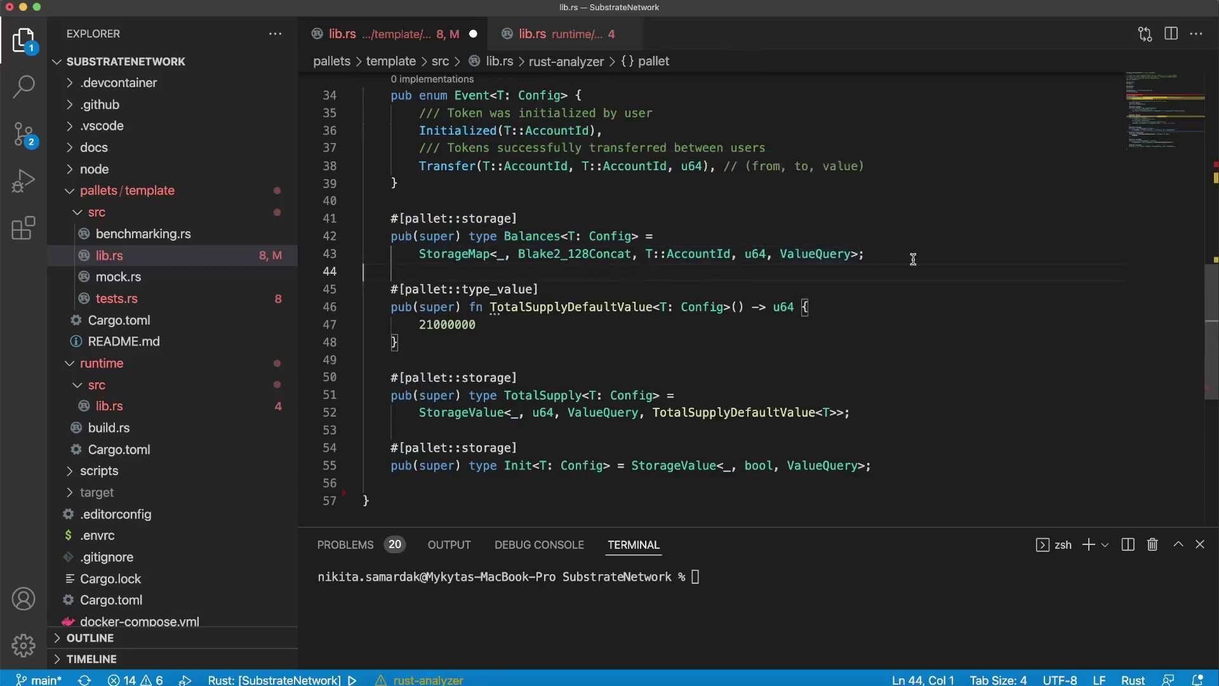
left_click_drag(420, 254, 491, 254)
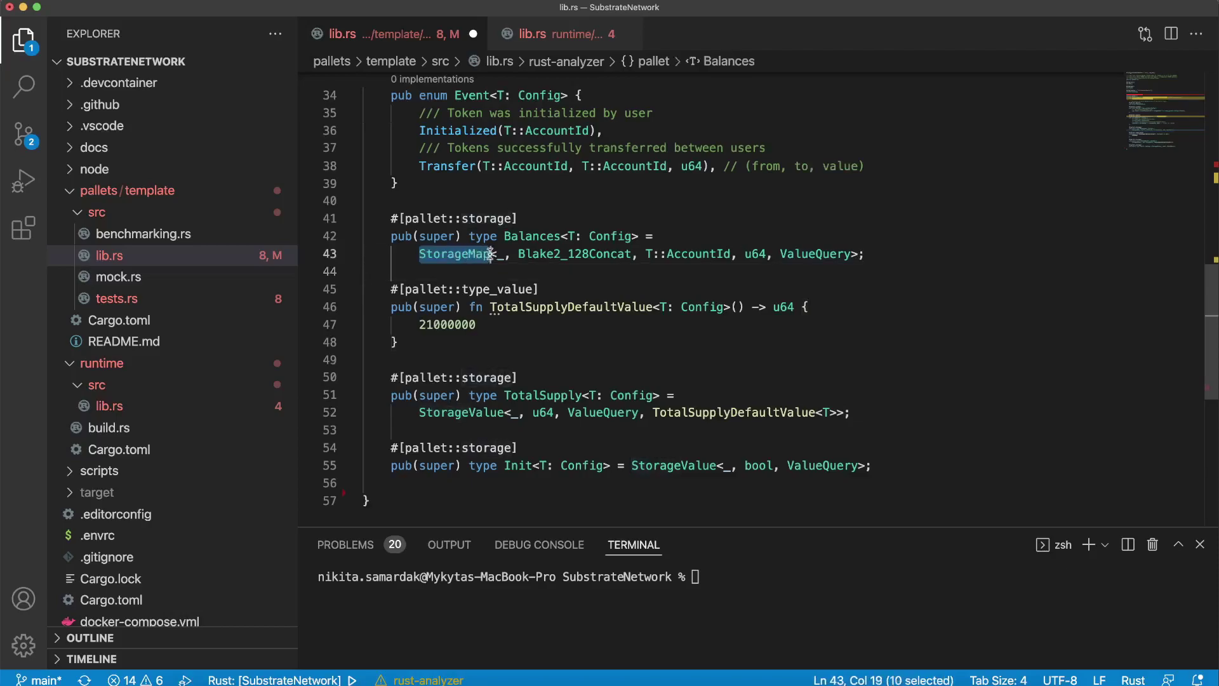
left_click(614, 283)
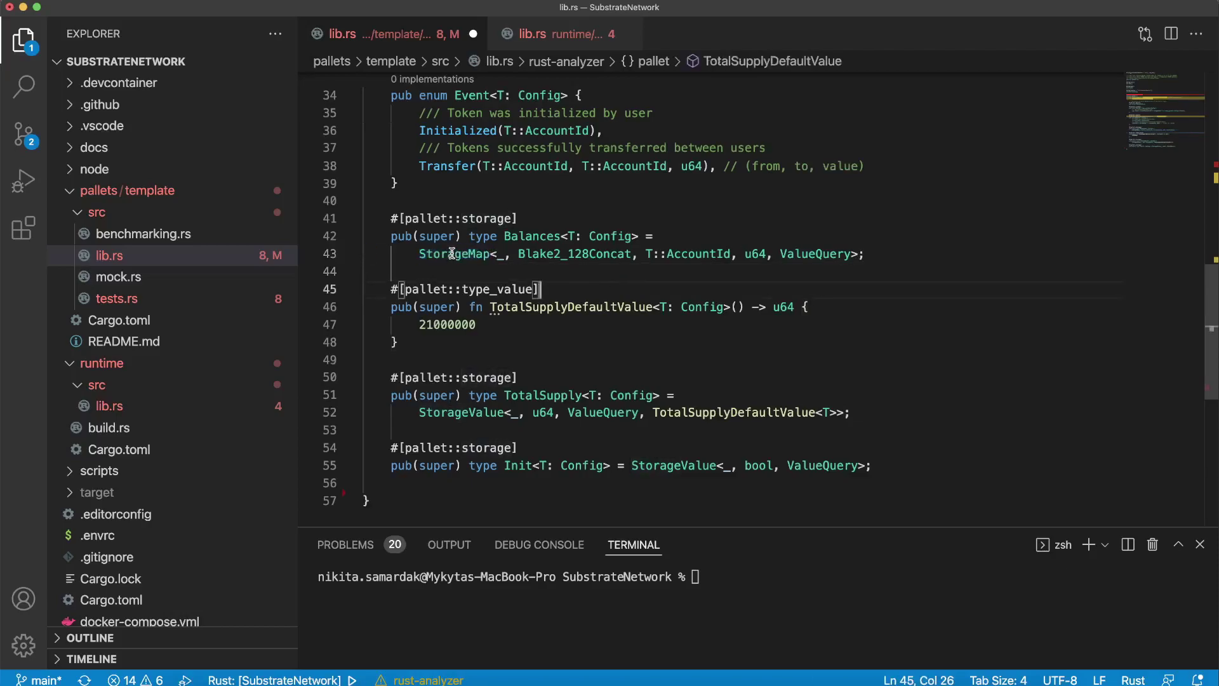
mouse_move(454, 254)
key("Up")
key("Up")
key("Up")
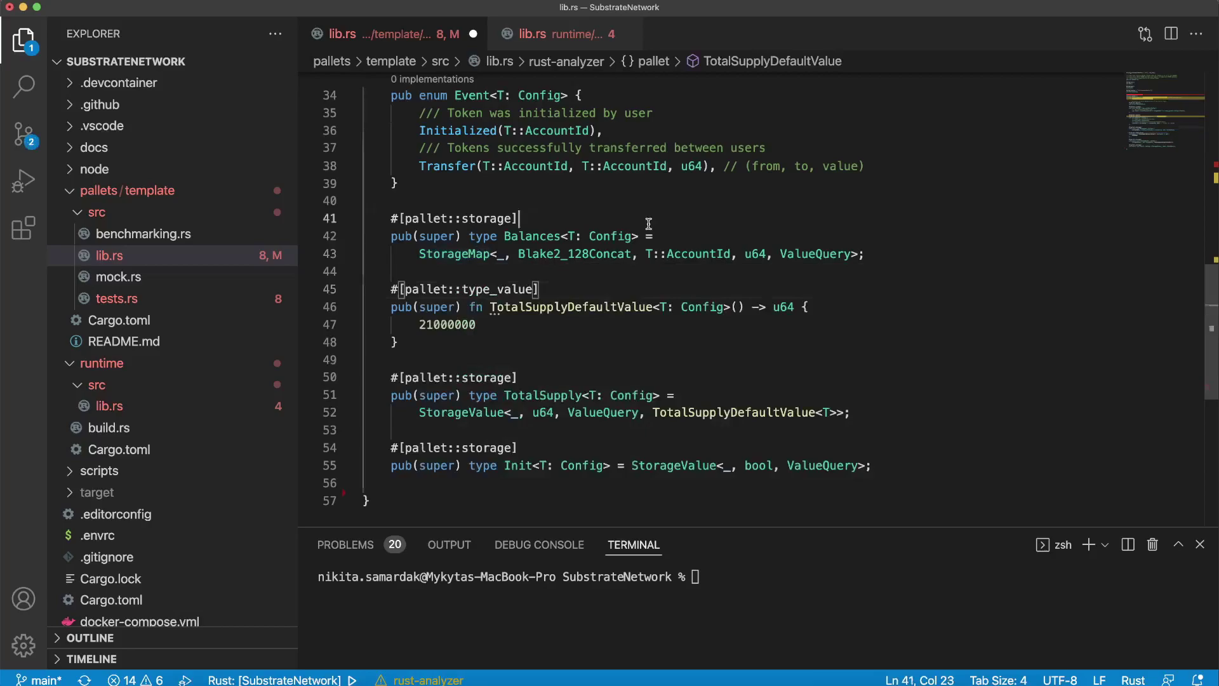
left_click(884, 254)
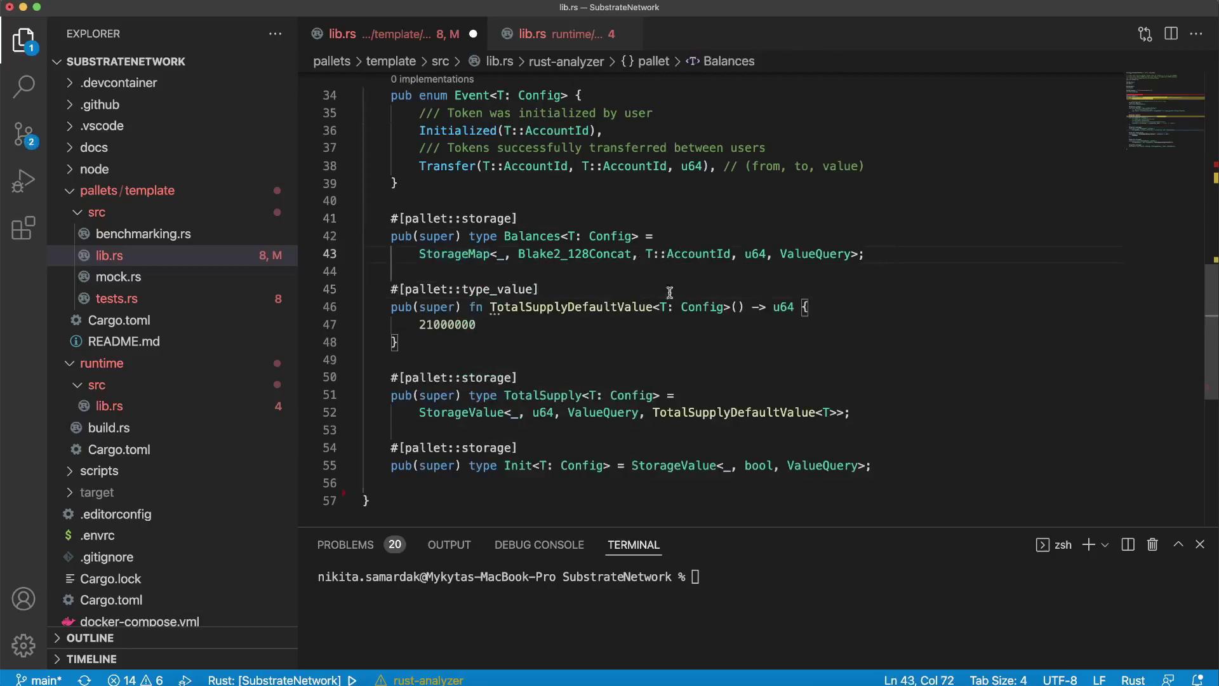
left_click(848, 310)
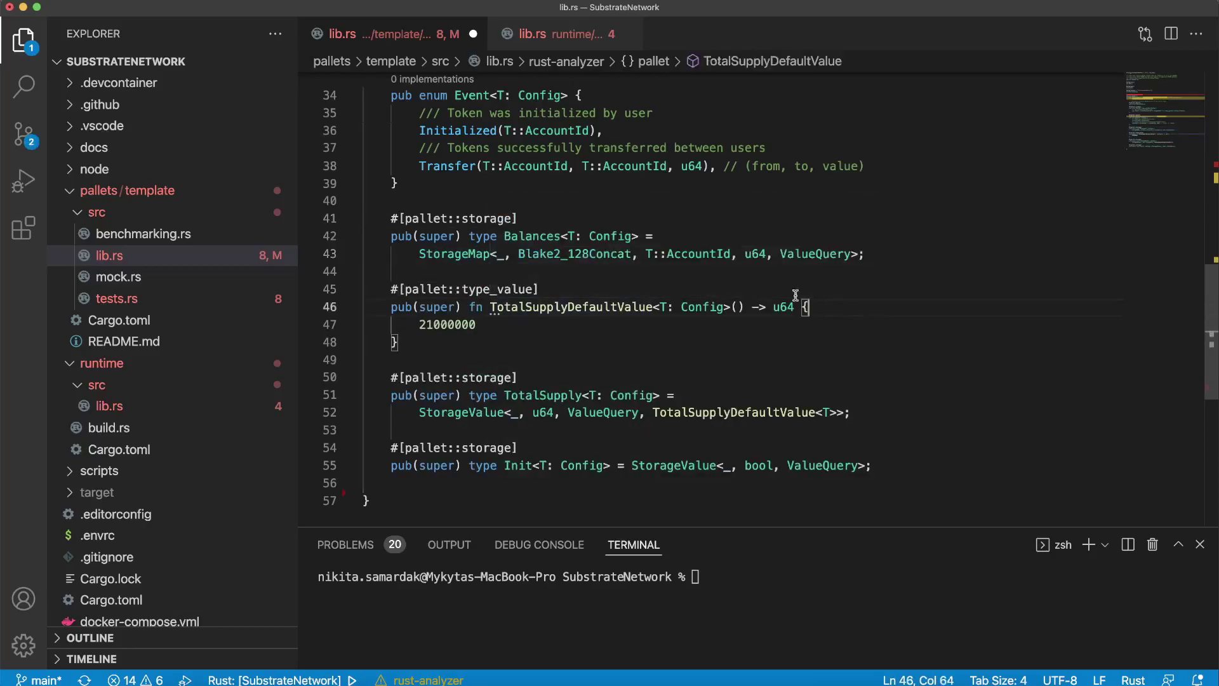
left_click_drag(645, 253, 767, 255)
left_click(751, 256)
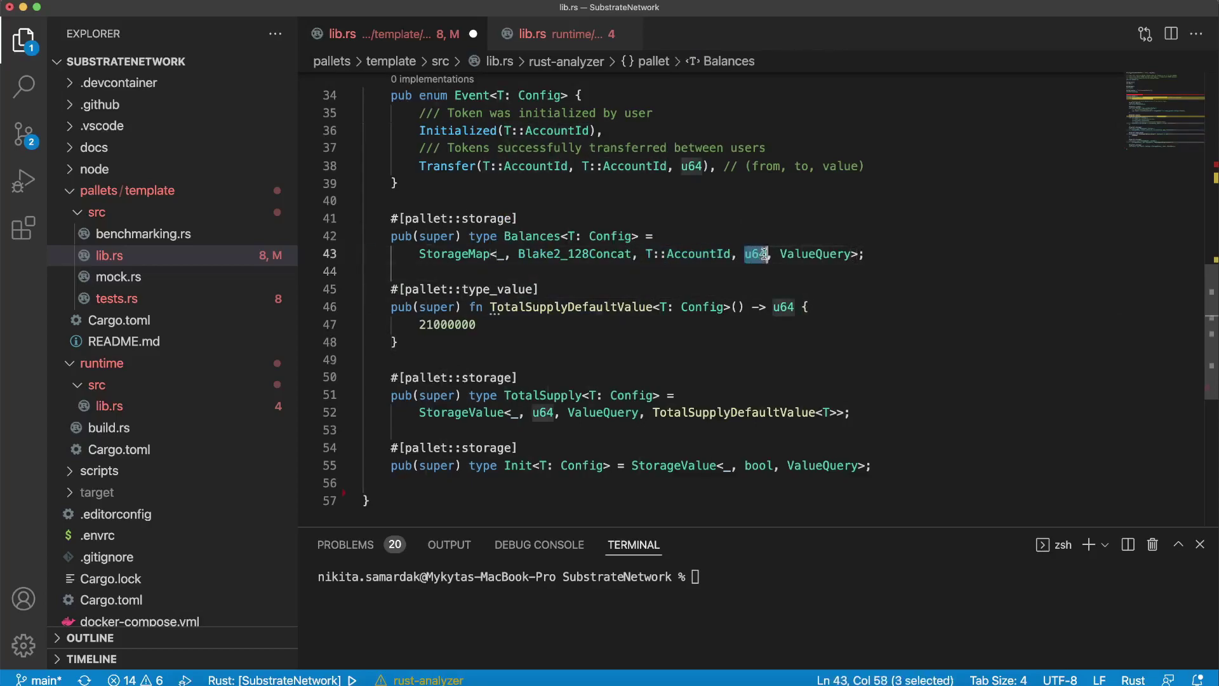
Review the TotalSupplyDefaultValue function and the TotalSupply storage declaration.
left_click(834, 308)
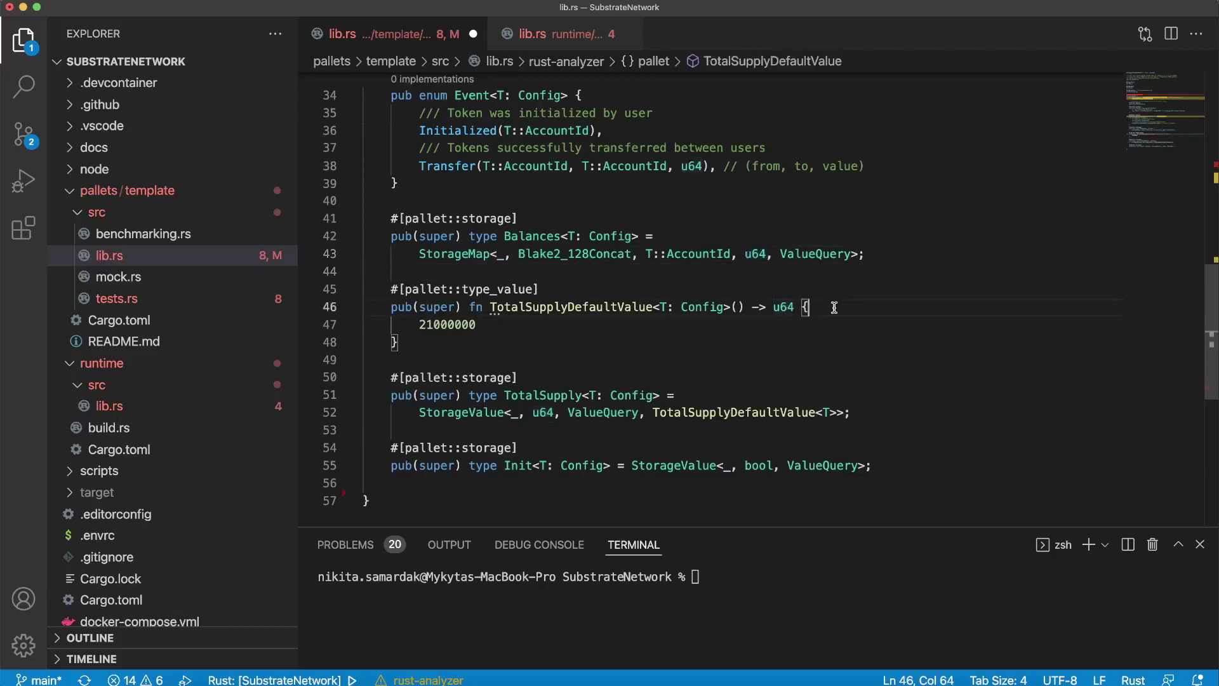
left_click(606, 341)
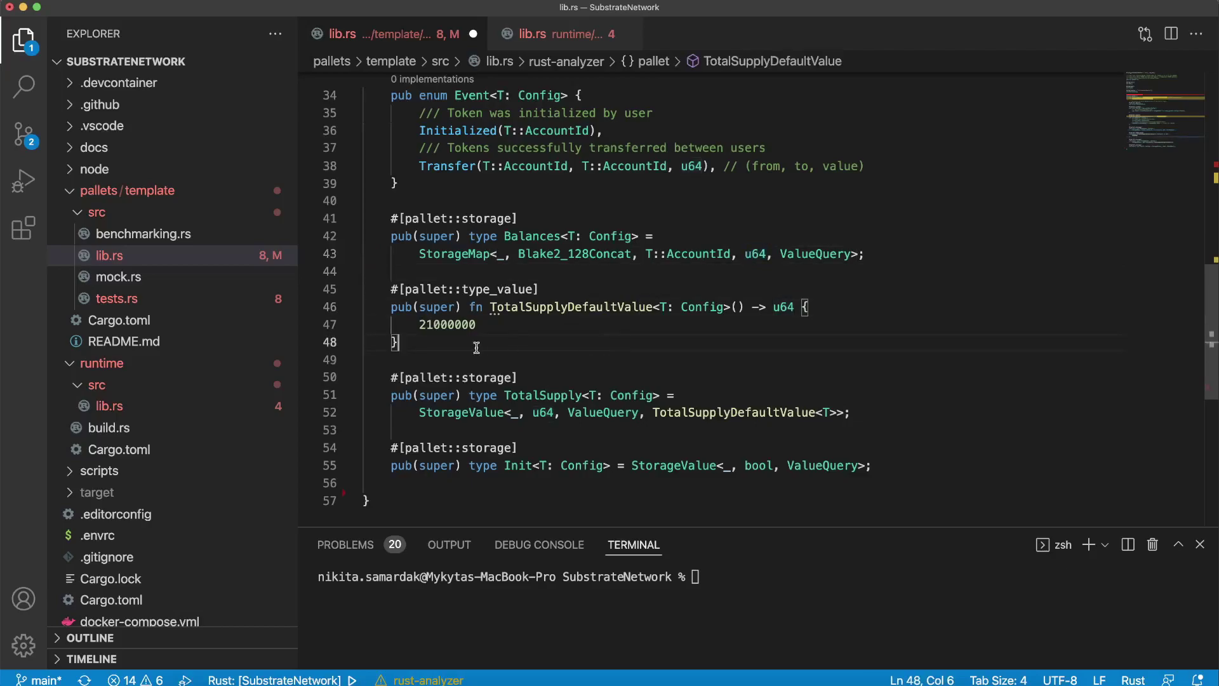
left_click_drag(408, 342, 389, 290)
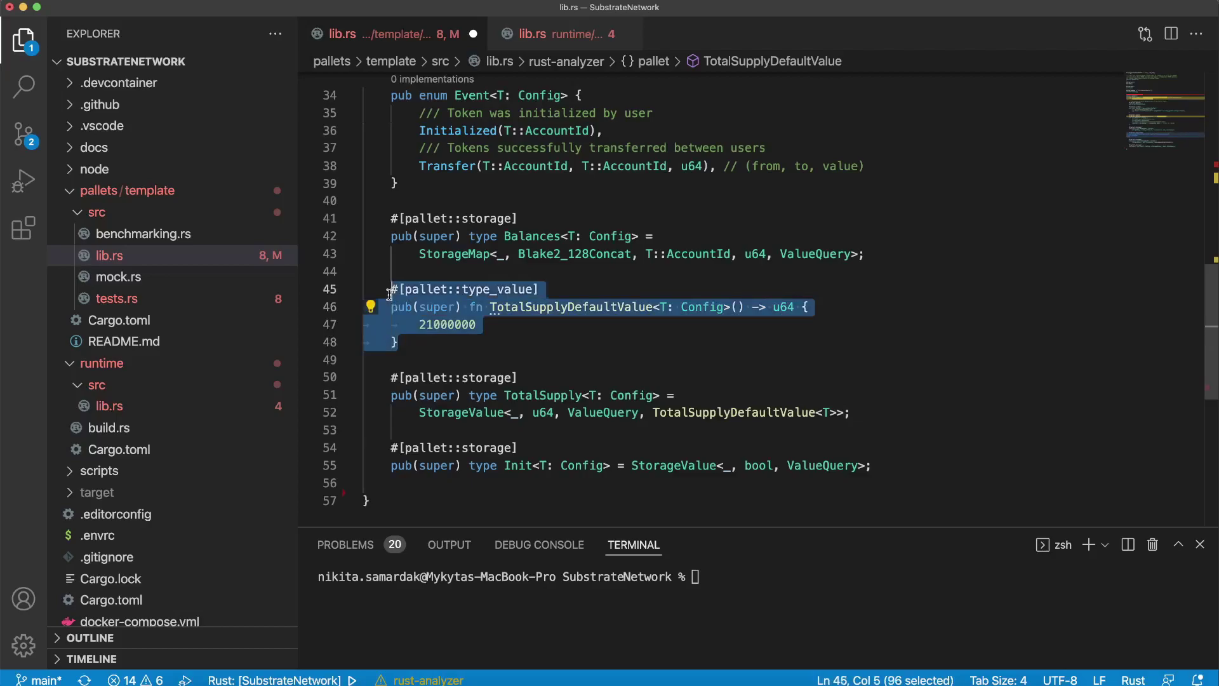
left_click(435, 350)
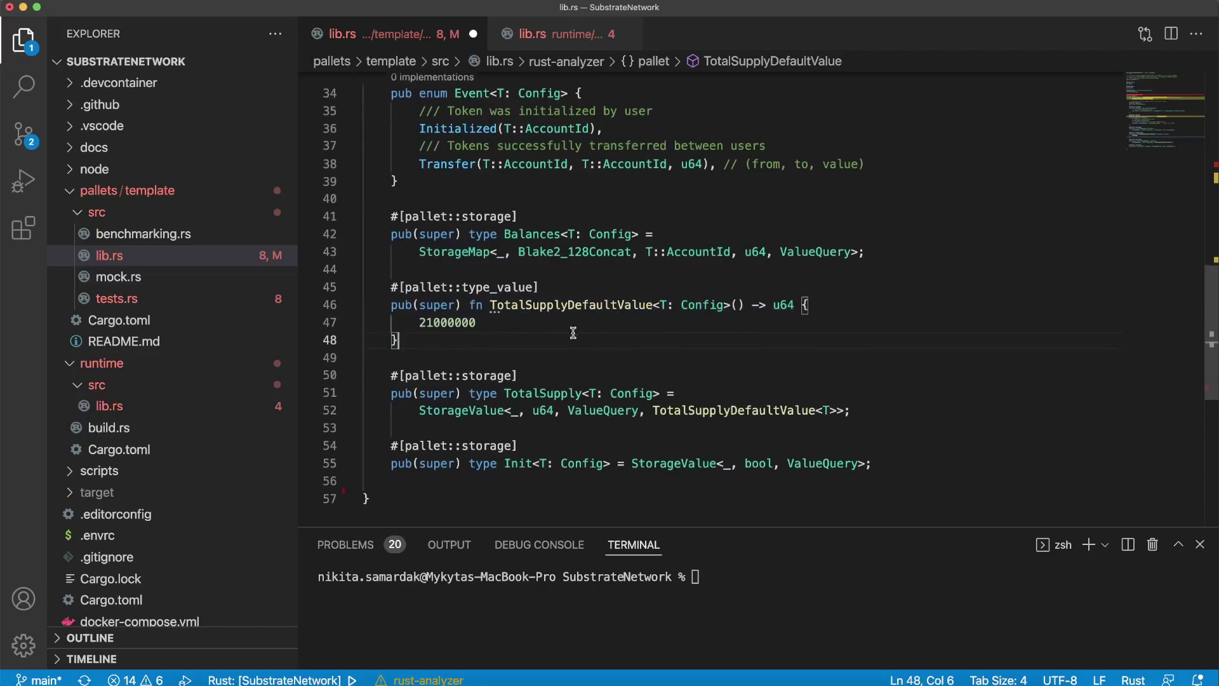
scroll(575, 330, "down", 2)
left_click(709, 332)
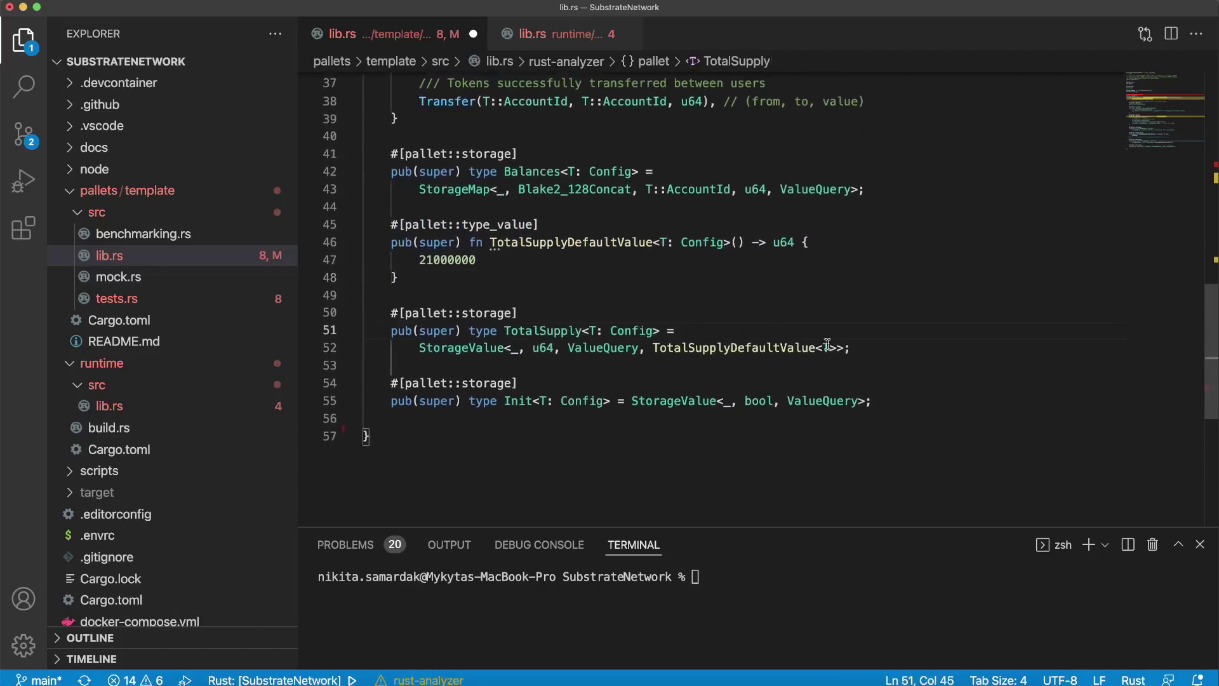
left_click(870, 352)
left_click(531, 260)
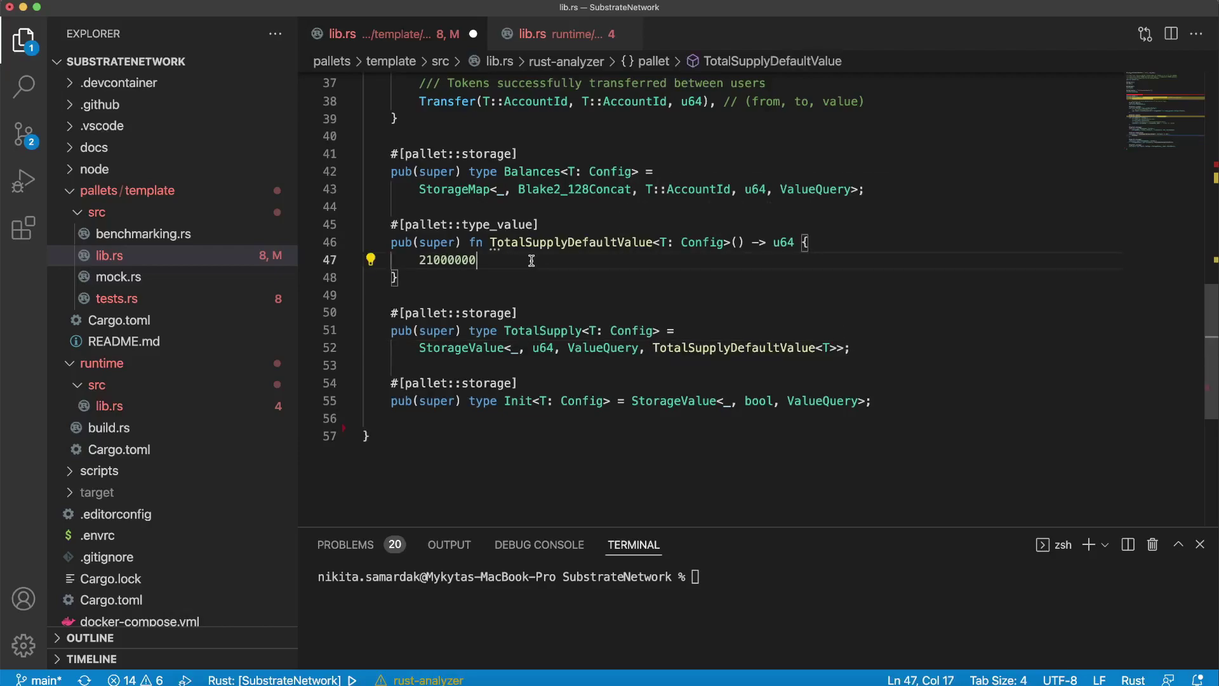
left_click(880, 347)
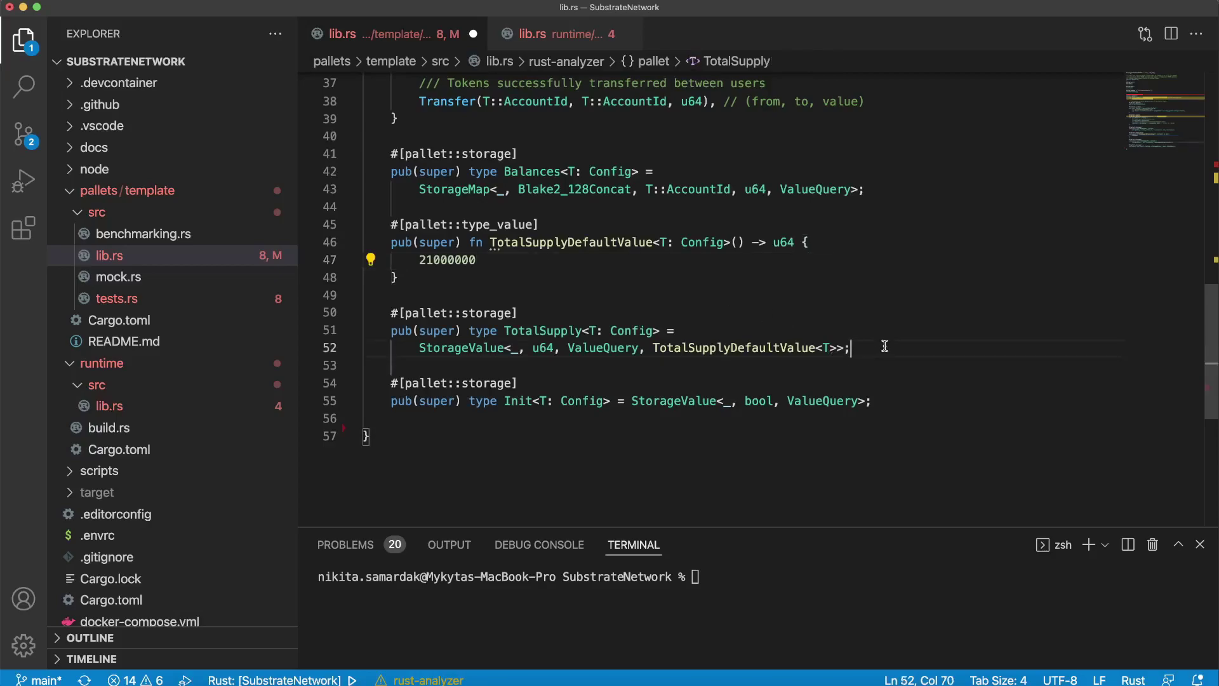
scroll(860, 346, "down", 1)
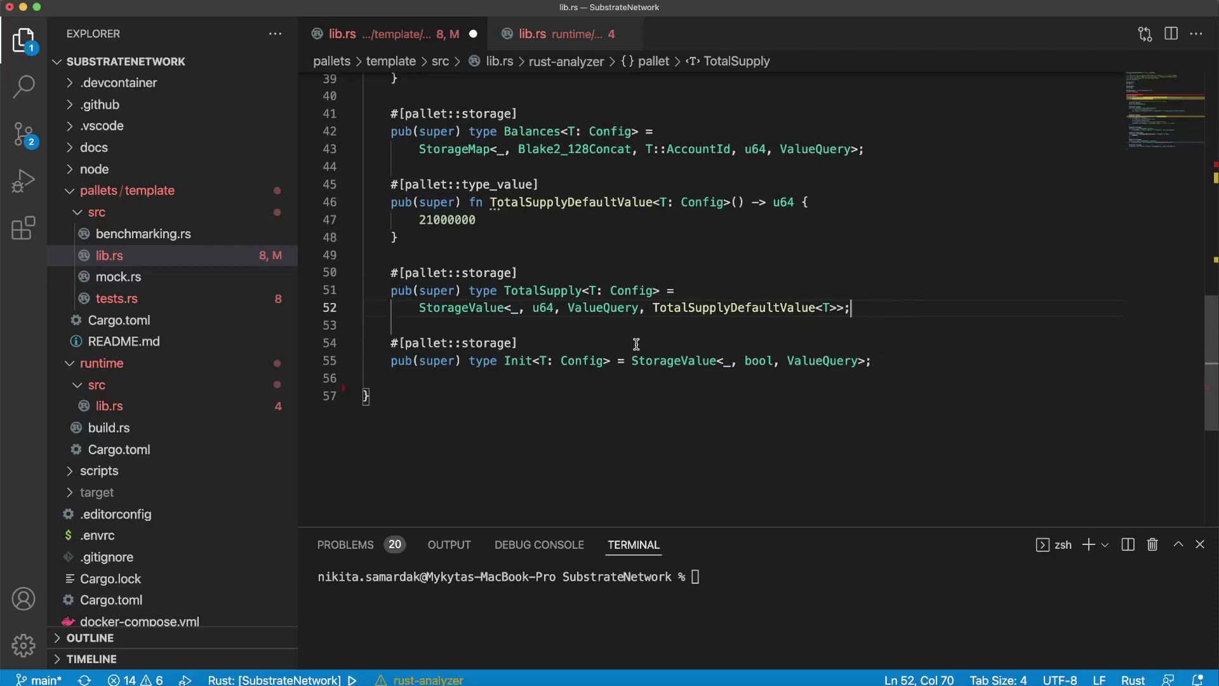
Trace TotalSupply's default to TotalSupplyDefaultValue returning 21000000.
left_click(390, 184)
mouse_move(389, 185)
left_mouse_down()
mouse_move(398, 236)
mouse_move(483, 220)
left_mouse_up()
left_click(420, 220)
left_click(483, 221)
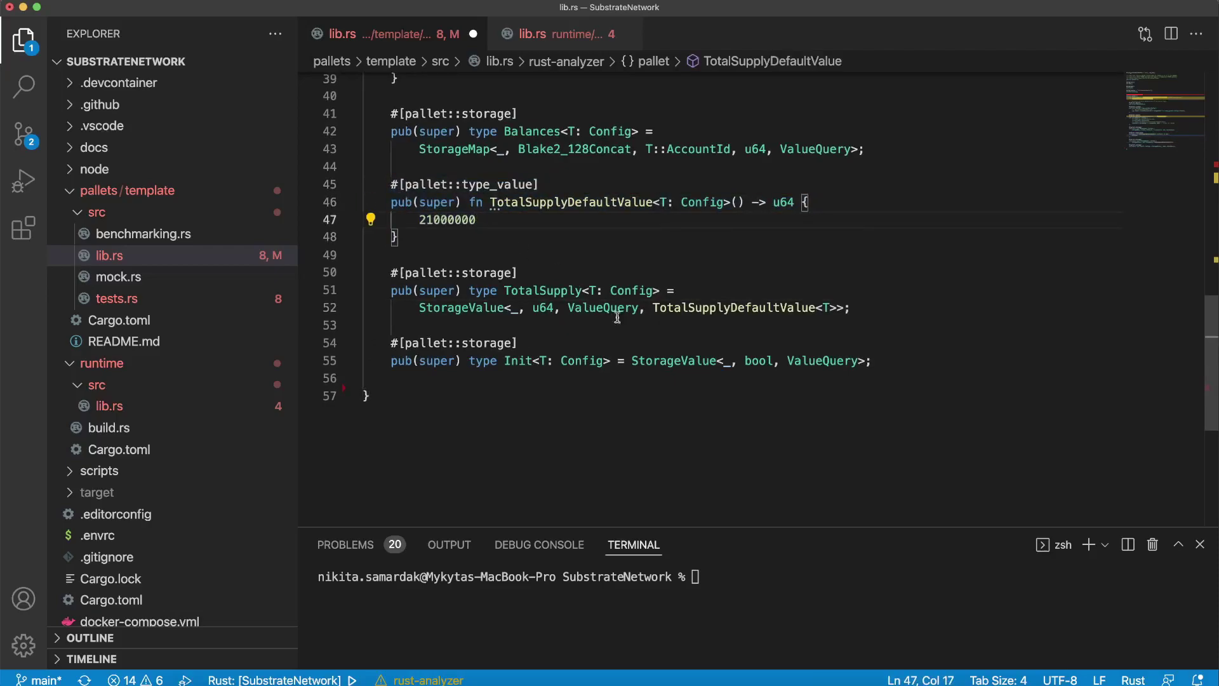
left_click_drag(653, 308, 816, 308)
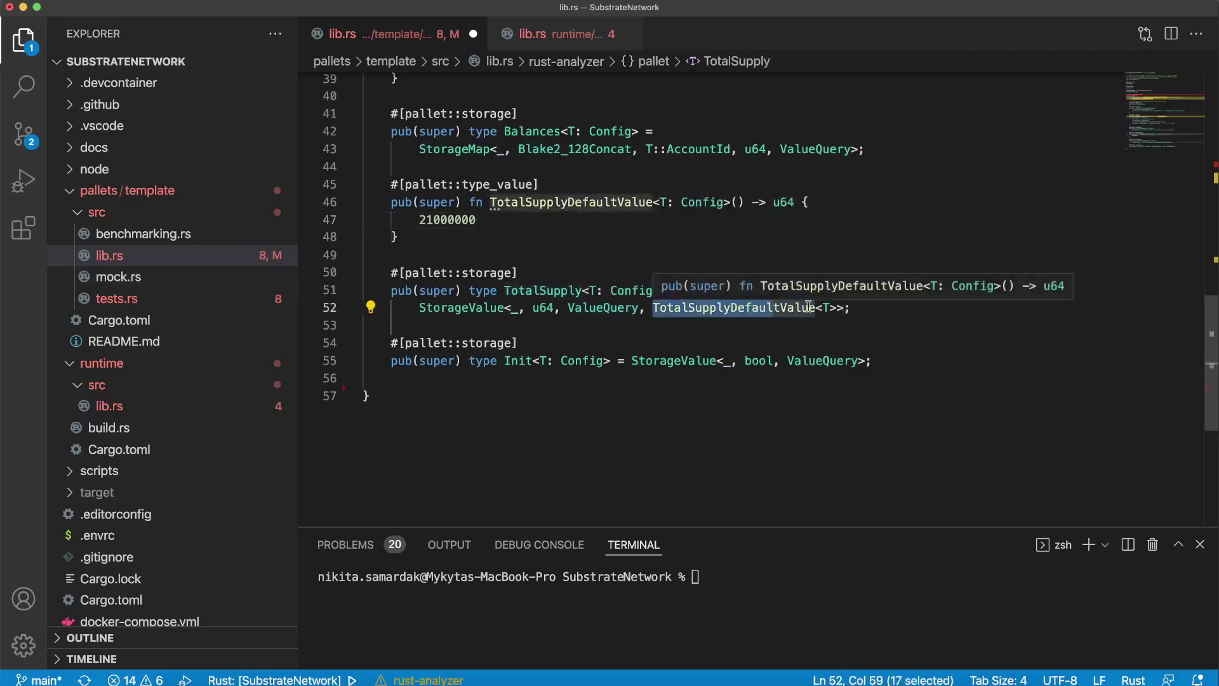
left_click(815, 307)
left_click(867, 308)
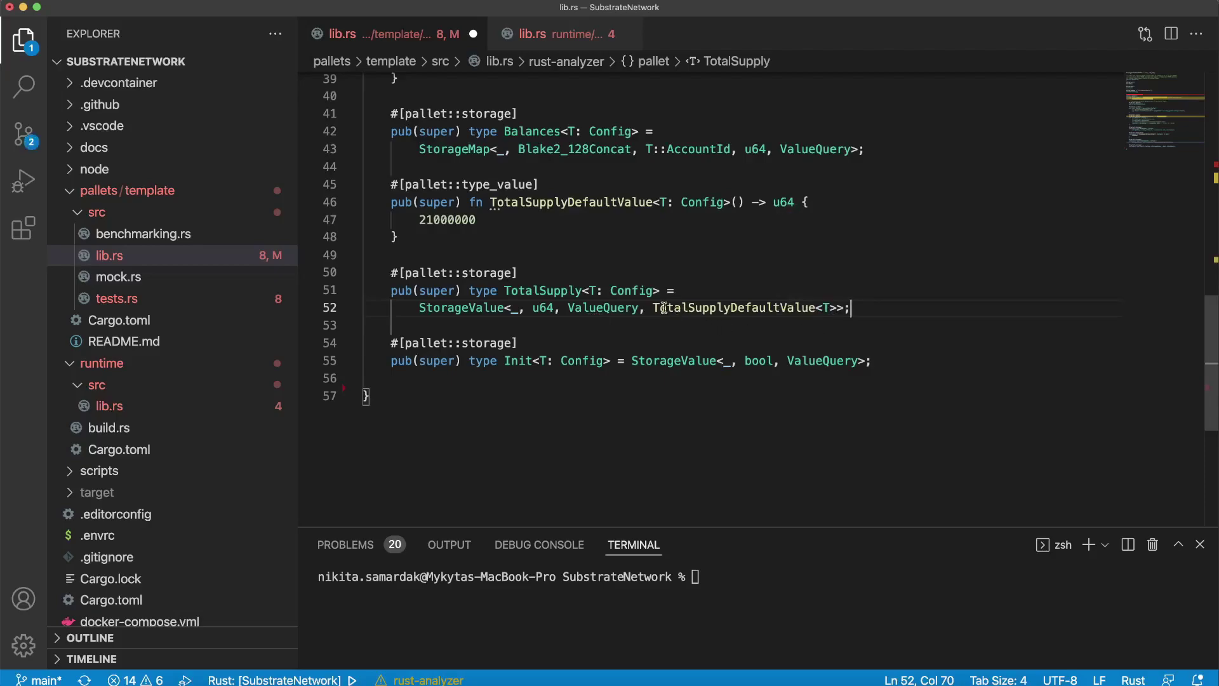
left_click_drag(652, 308, 797, 307)
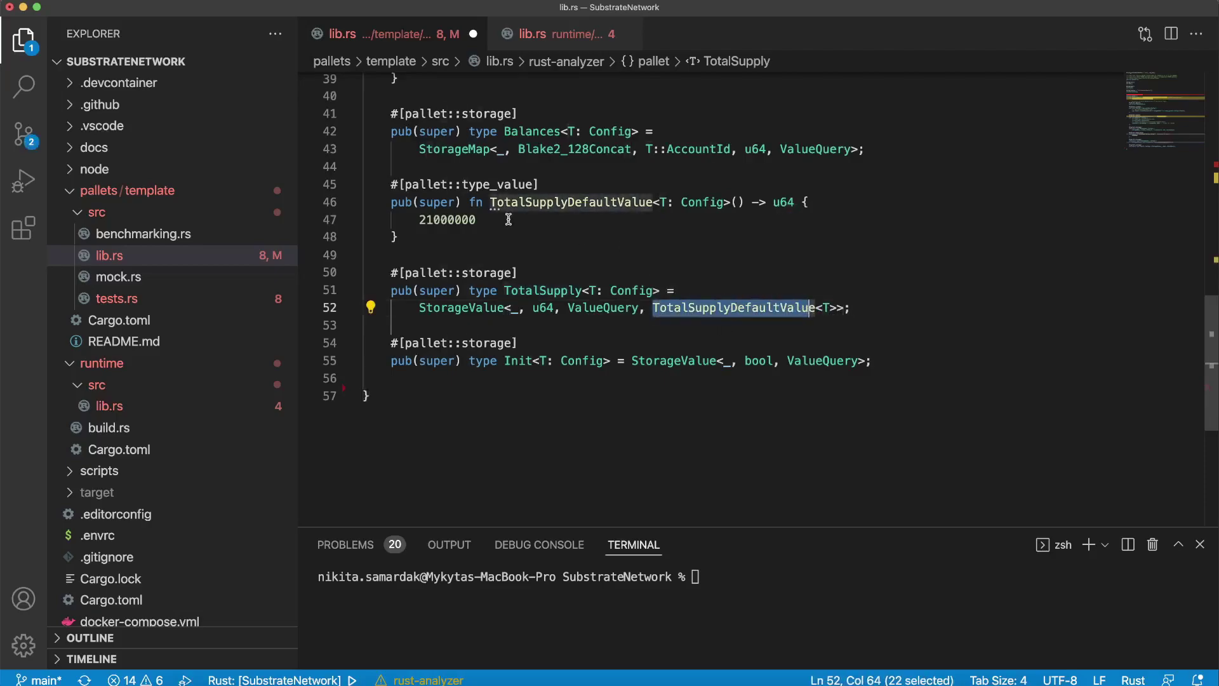
left_click(431, 221)
left_click_drag(432, 221, 476, 220)
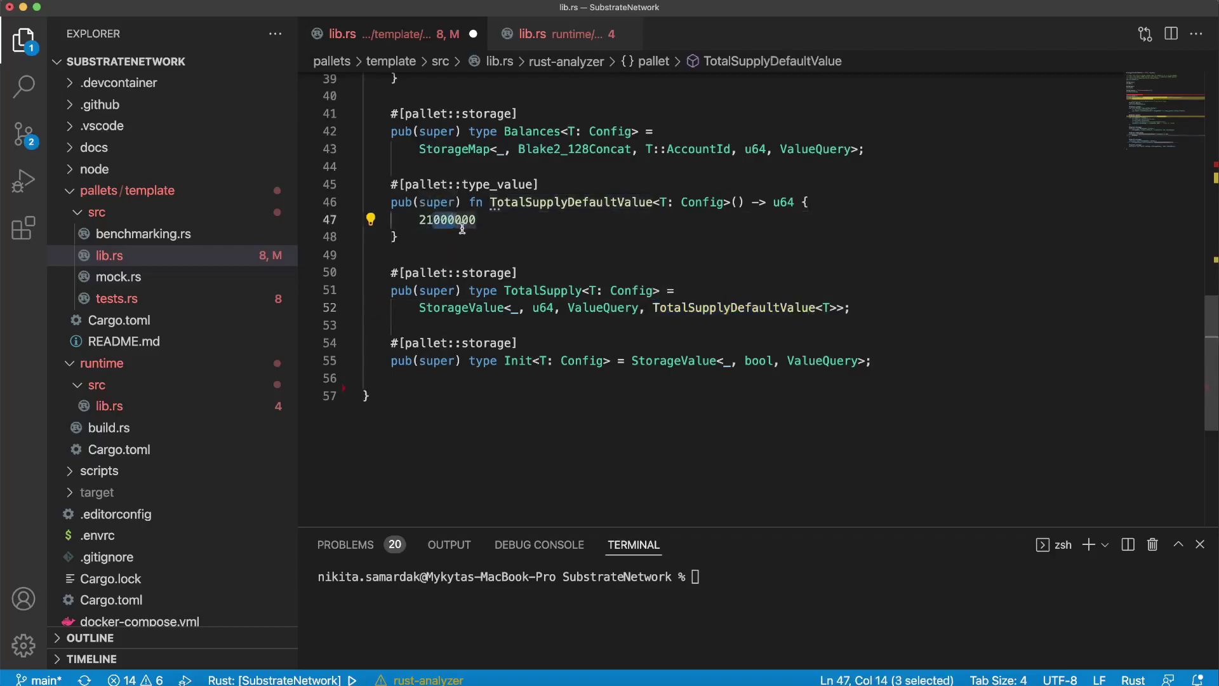
left_click(476, 221)
left_click(858, 308)
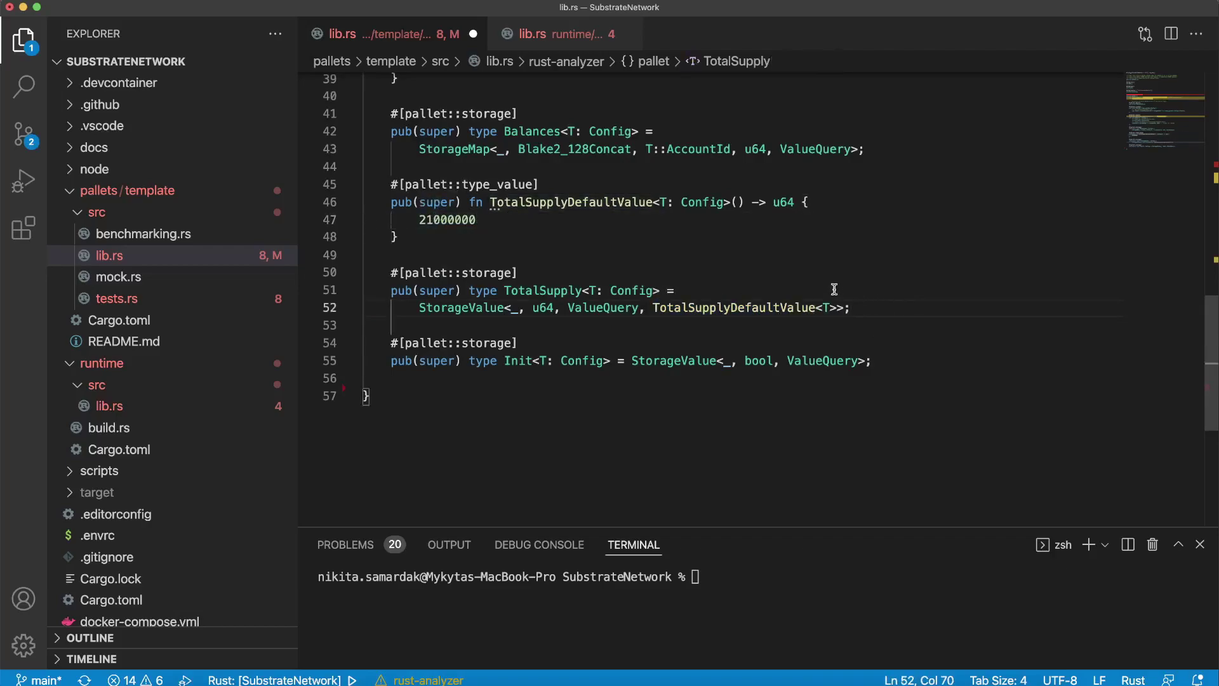
scroll(834, 289, "down", 3)
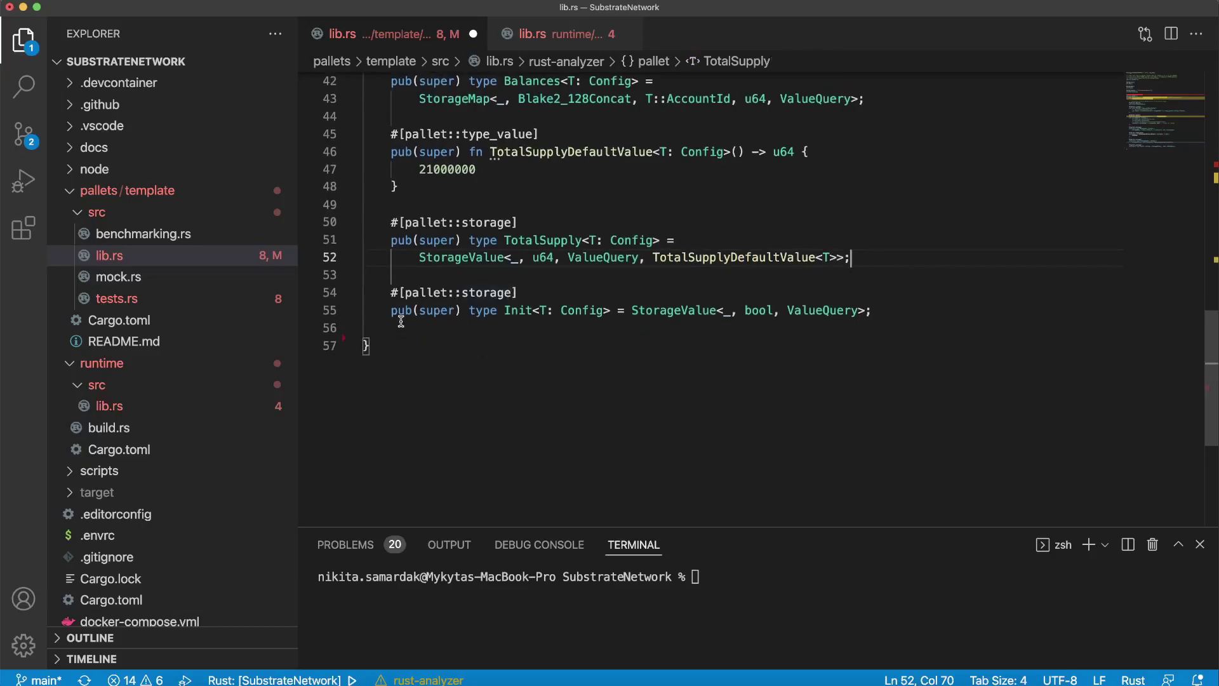
Review the Init bool storage value and place the caret after it.
mouse_move(400, 310)
left_click_drag(391, 314, 872, 310)
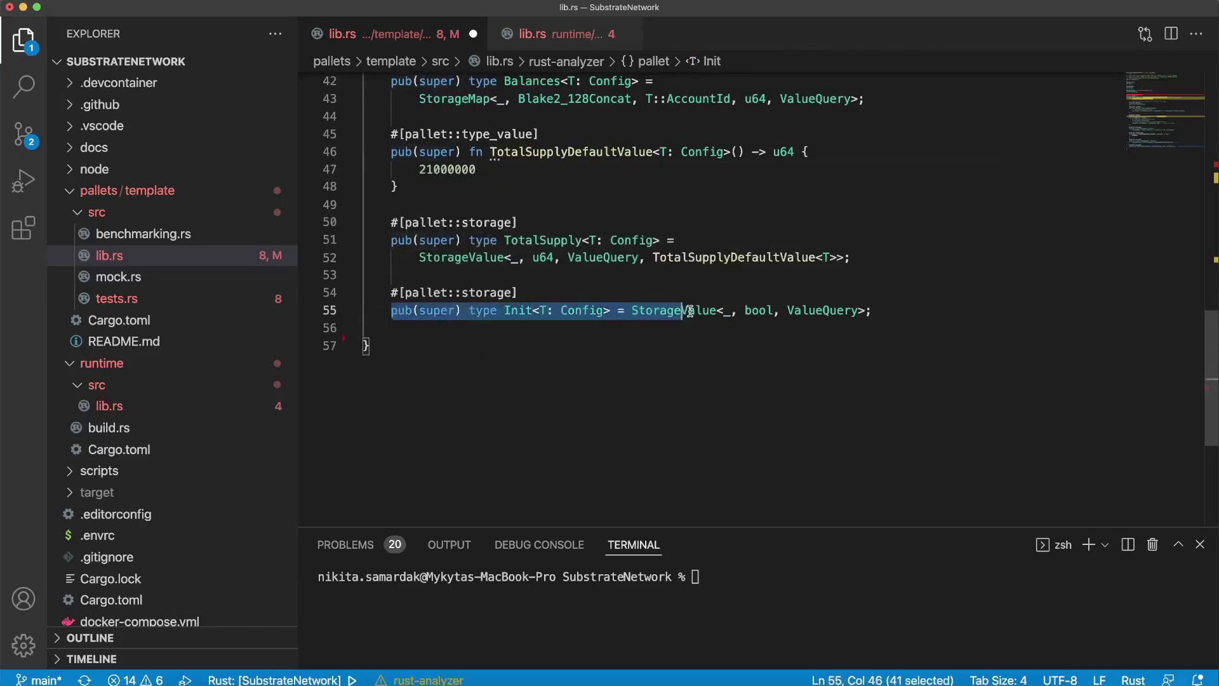
left_click(893, 307)
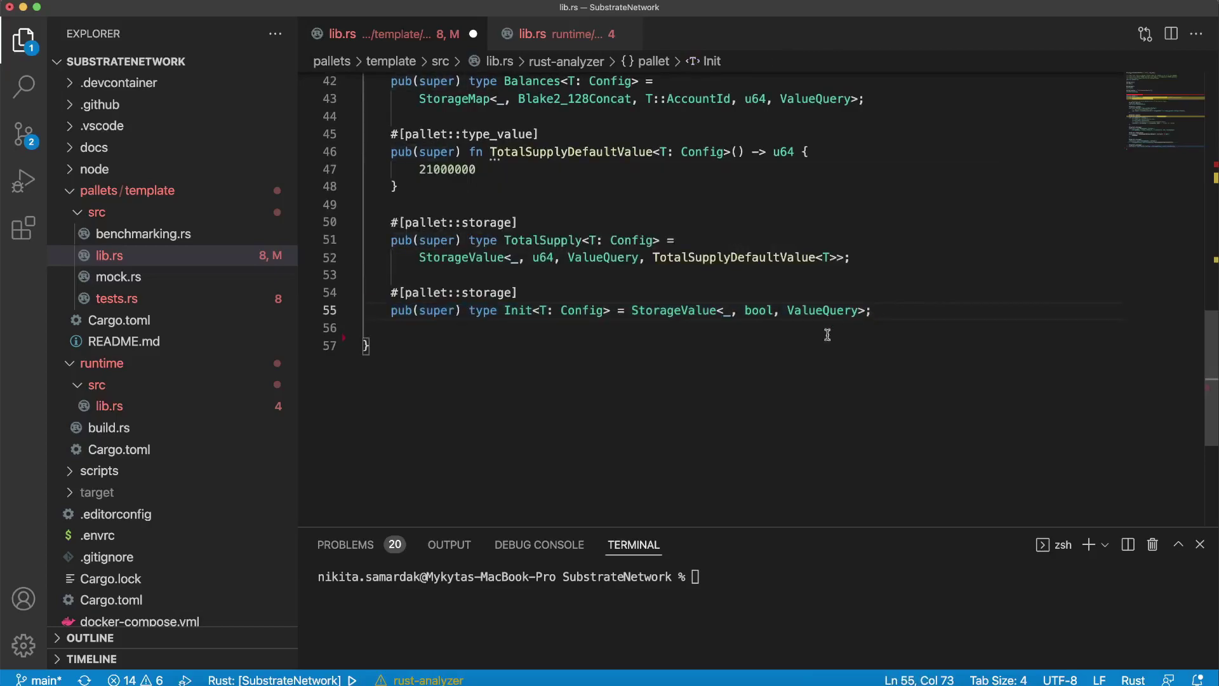
left_click(758, 311)
left_click(879, 310)
Paste an empty #[pallet::hooks] impl Hooks<BlockNumberFor<T>> block after the Init storage.
type("#[pallet::hooks] impl<T: Config> Hooks<BlockNumberFor<T>> for Pallet<T> {}")
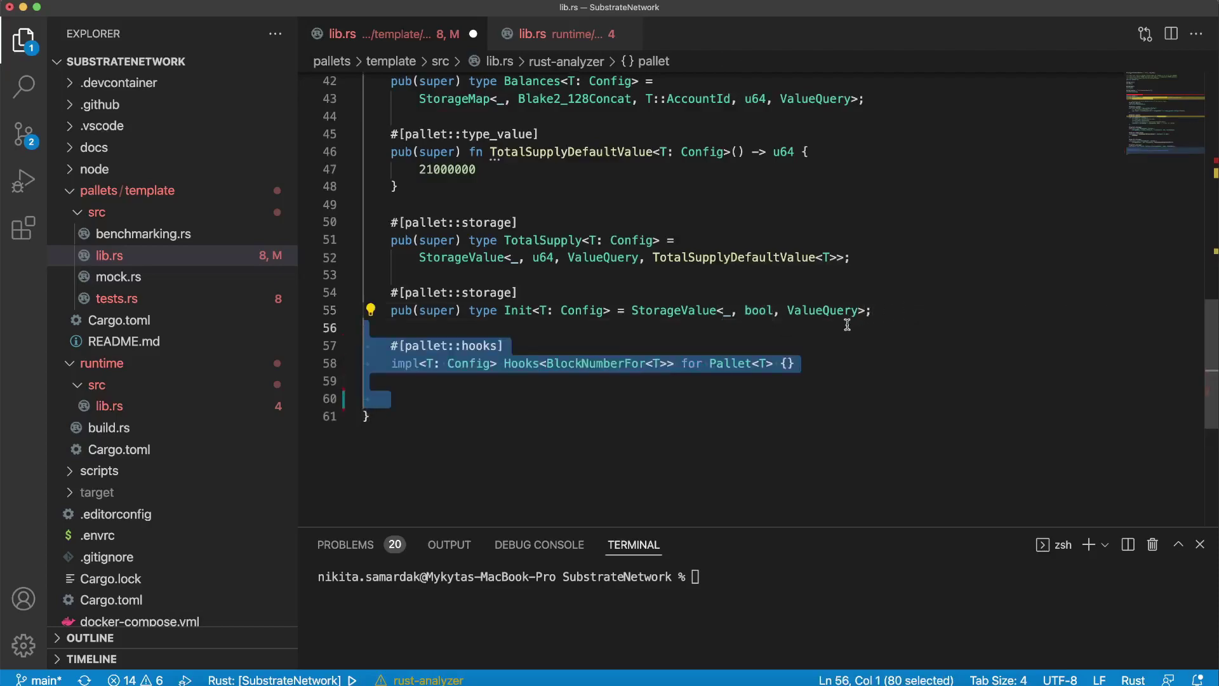
left_click(844, 360)
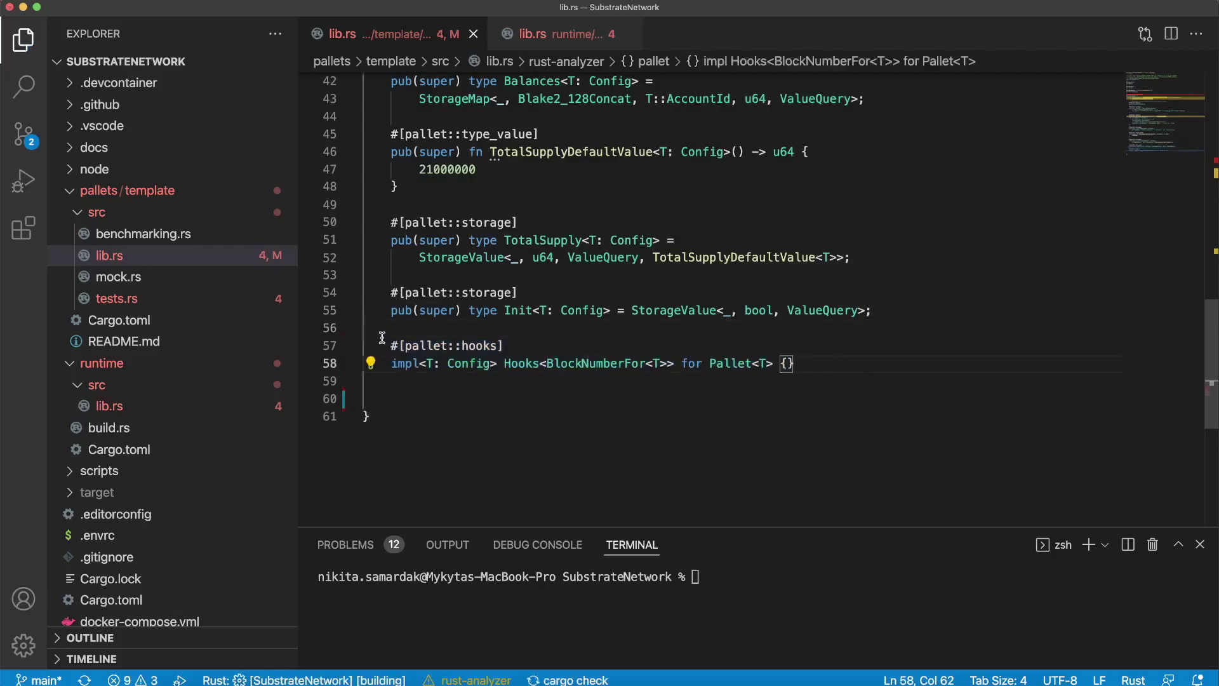
left_click_drag(390, 345, 505, 345)
left_click(547, 348)
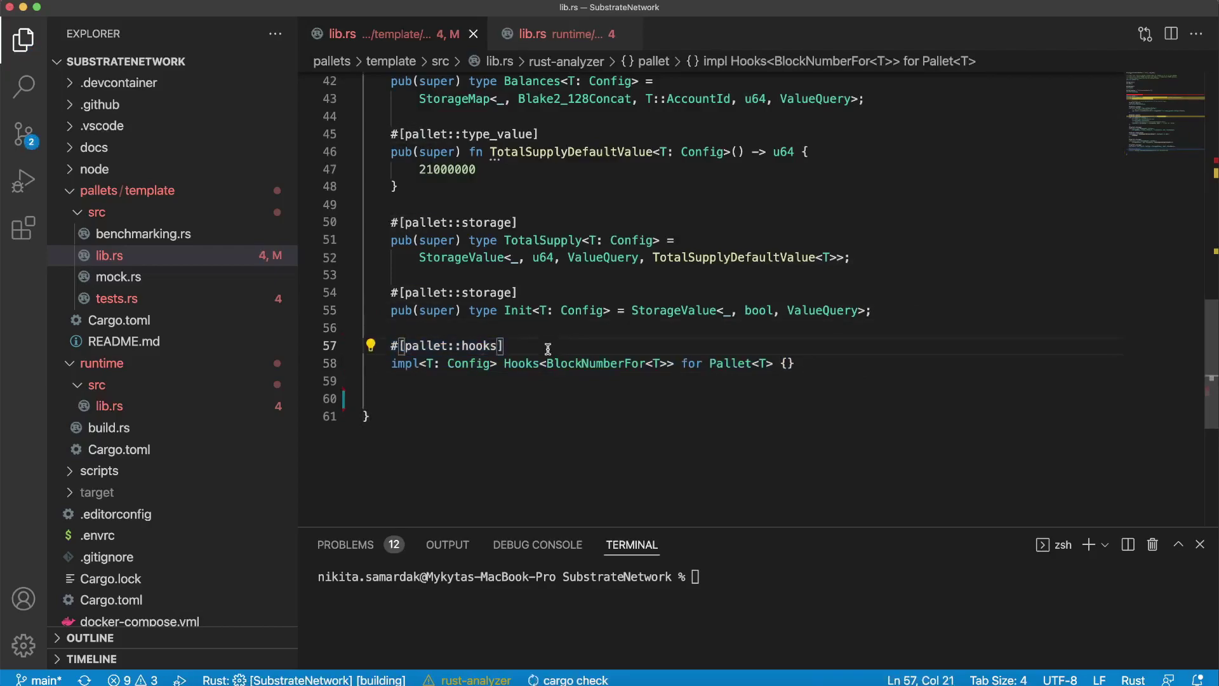
left_click(788, 362)
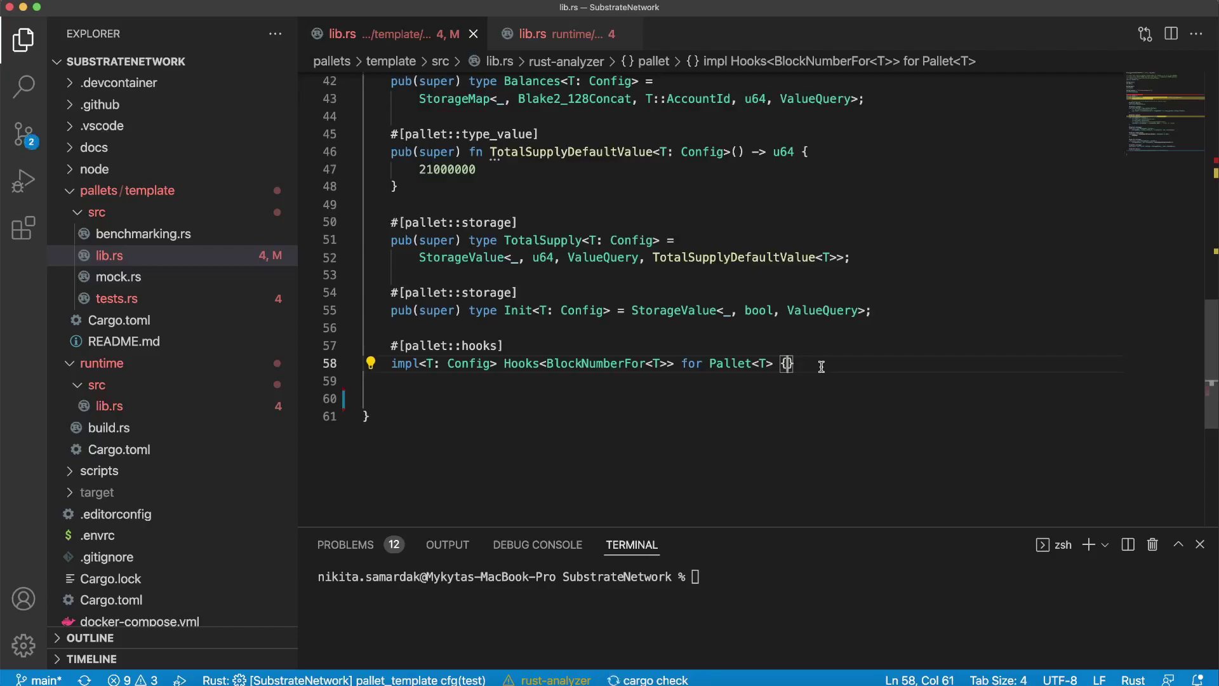
left_click(842, 365)
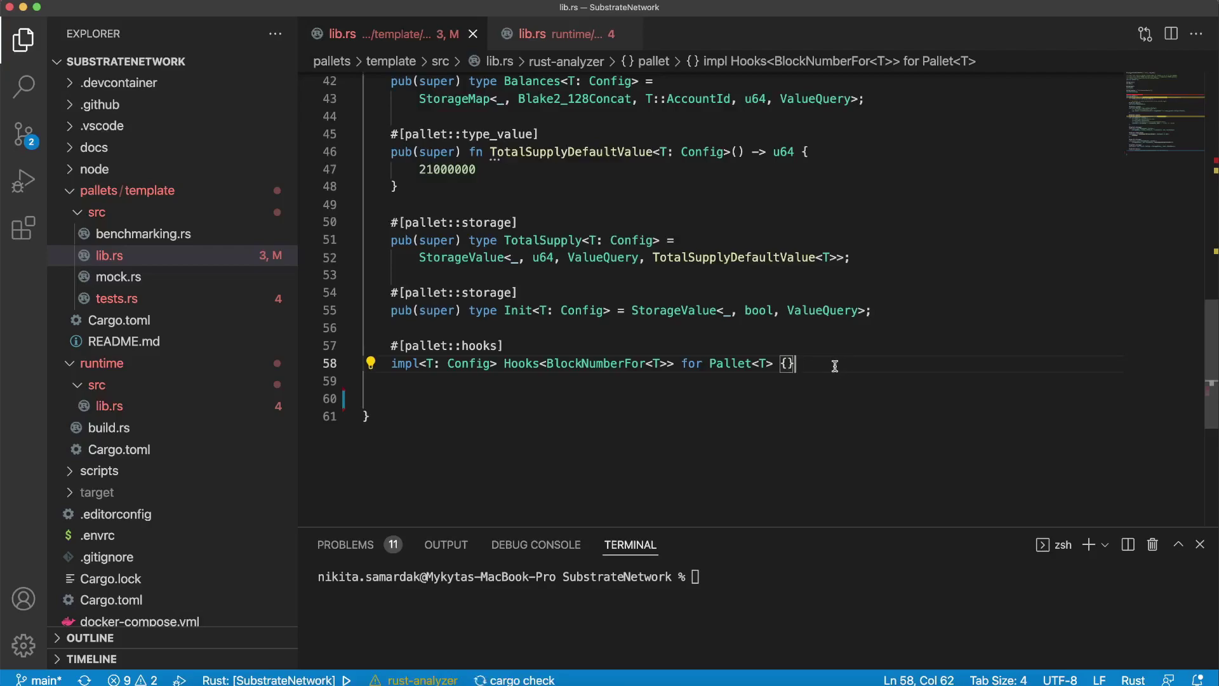
scroll(530, 404, "down", 2)
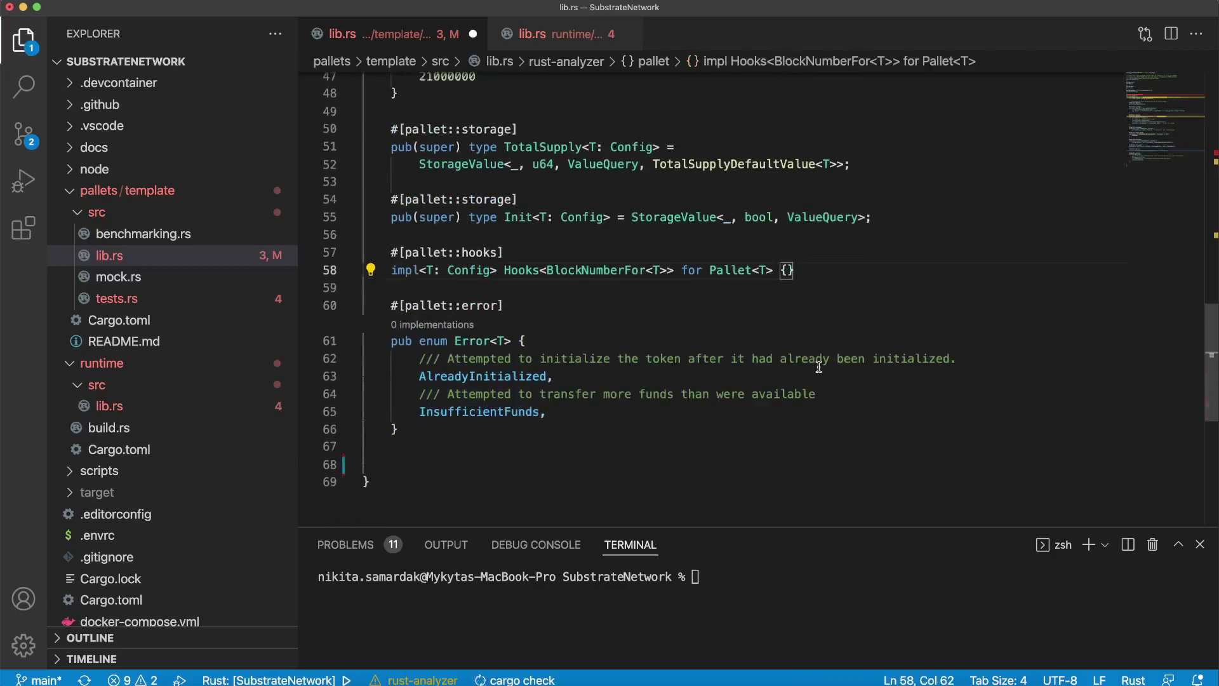
Check the Error<T> enum's AlreadyInitialized and InsufficientFunds variants below the hooks.
left_click(592, 413)
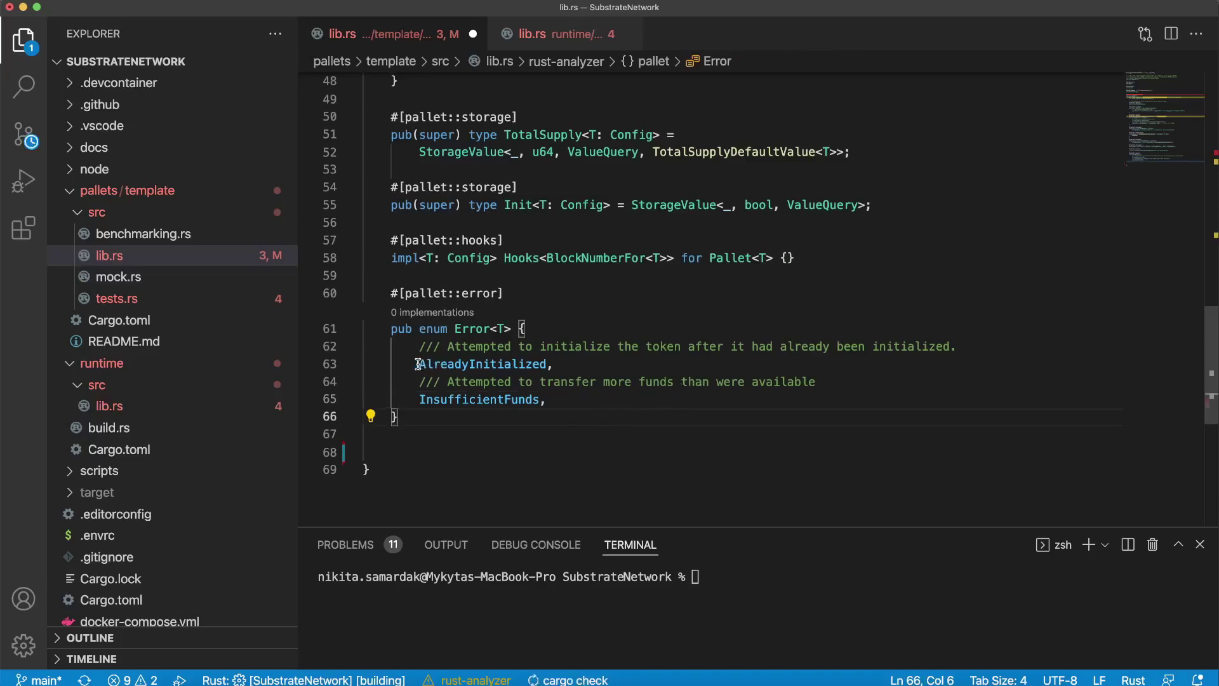
left_click_drag(419, 362, 557, 364)
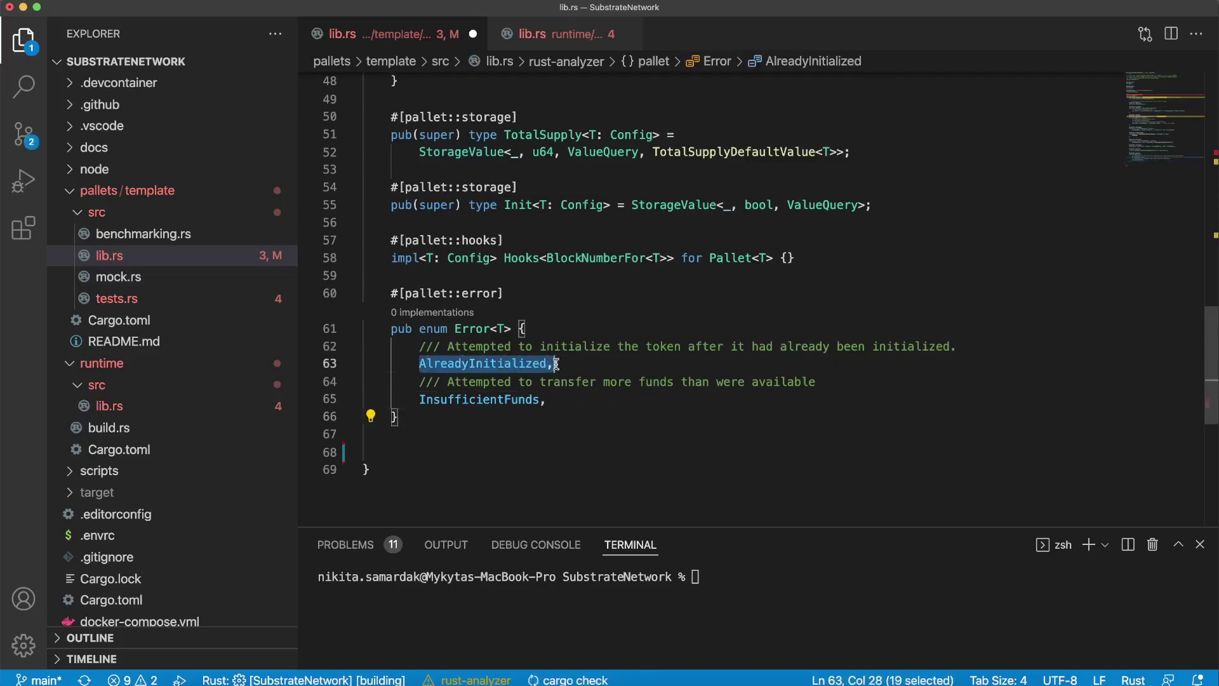
left_click(634, 392)
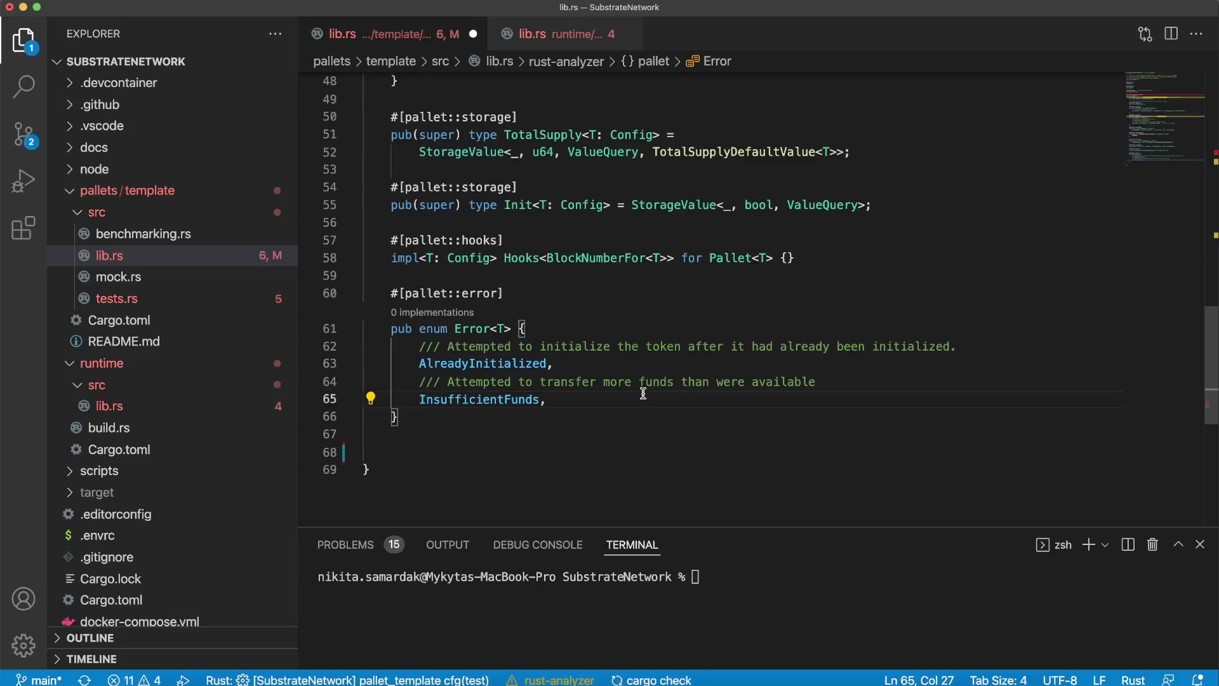
left_click(420, 399)
left_click_drag(421, 400, 548, 399)
left_click(576, 399)
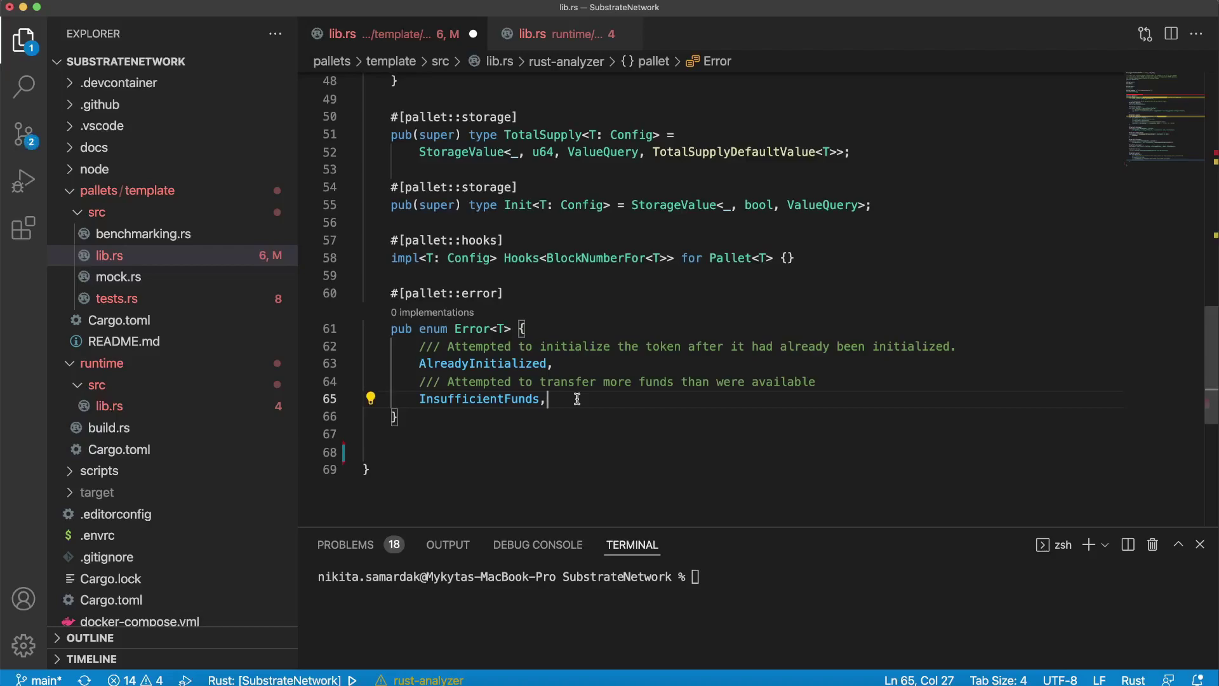
Paste the #[pallet::call] block with init and transfer dispatchables after the Error enum.
key("super+v")
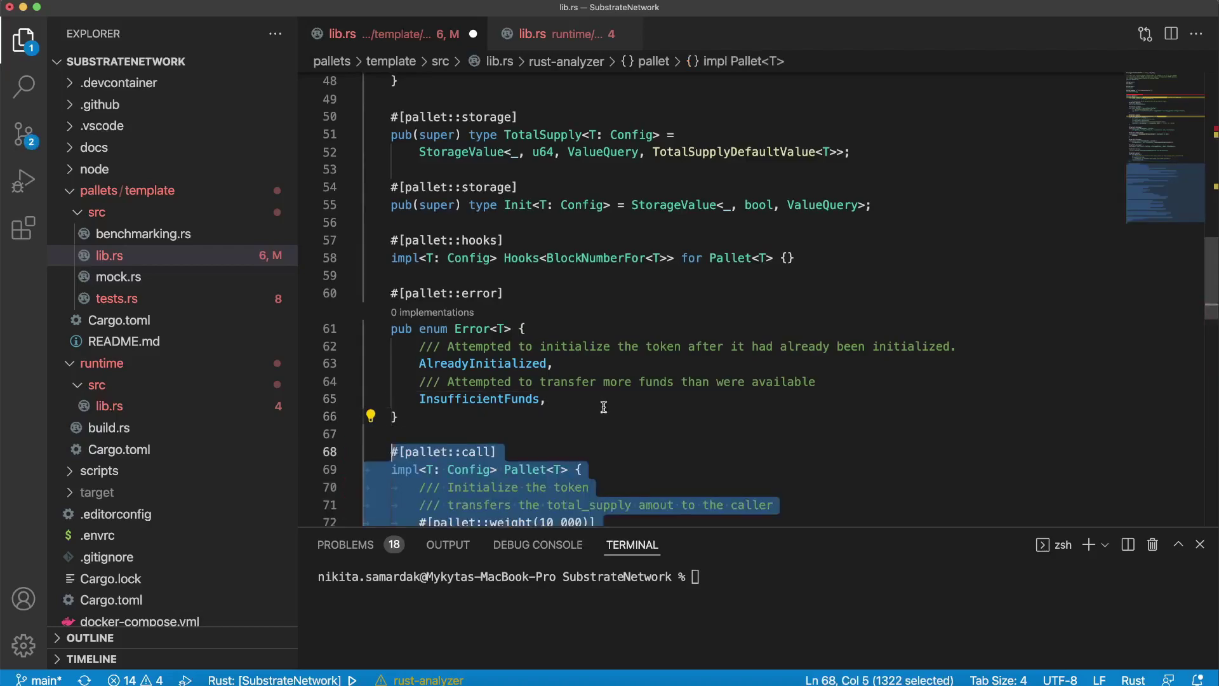
scroll(613, 406, "down", 5)
scroll(612, 404, "down", 2)
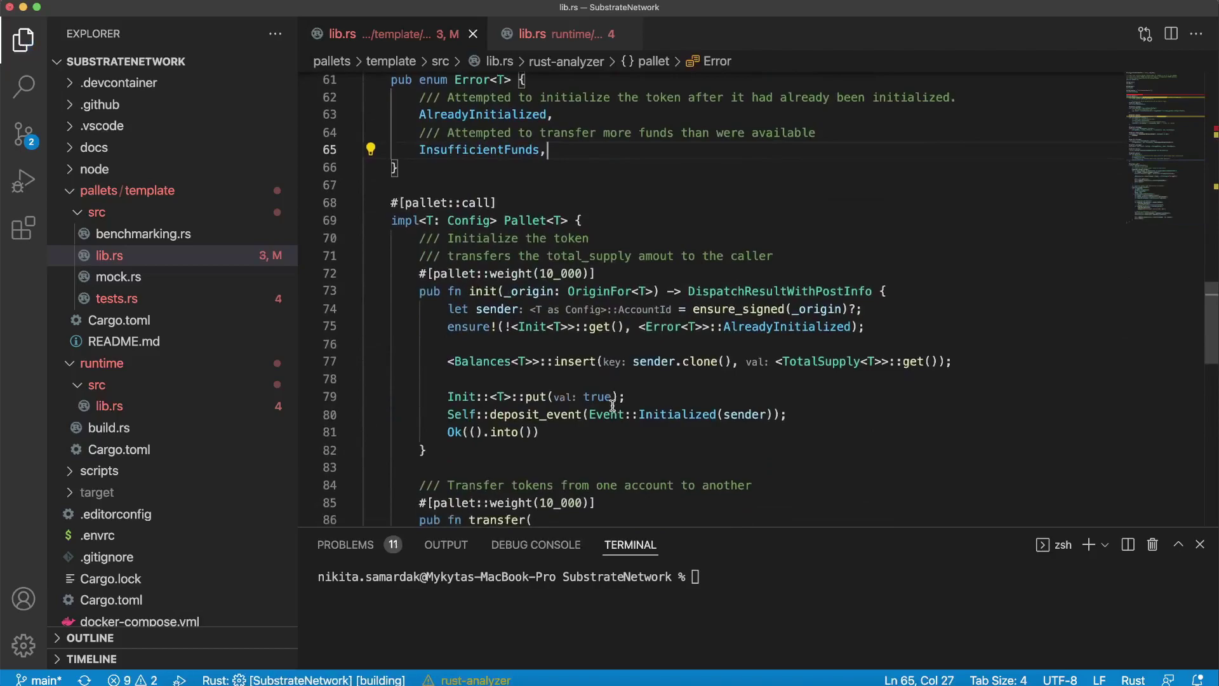
scroll(652, 388, "down", 3)
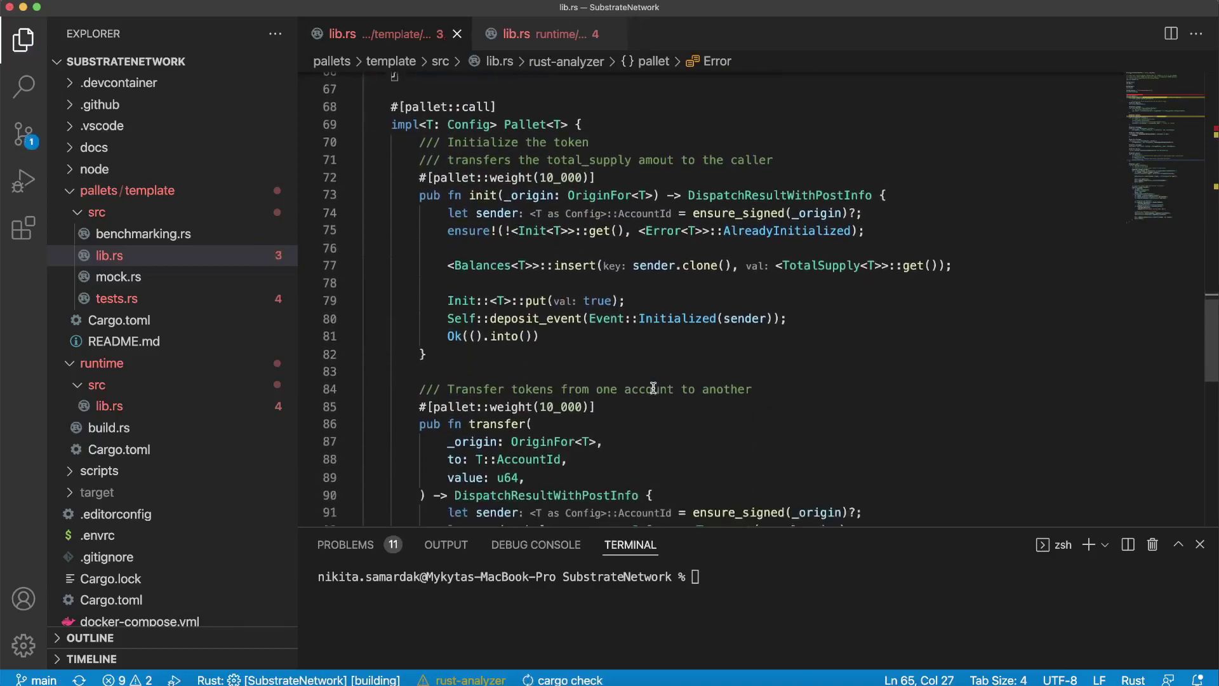
left_click(620, 357)
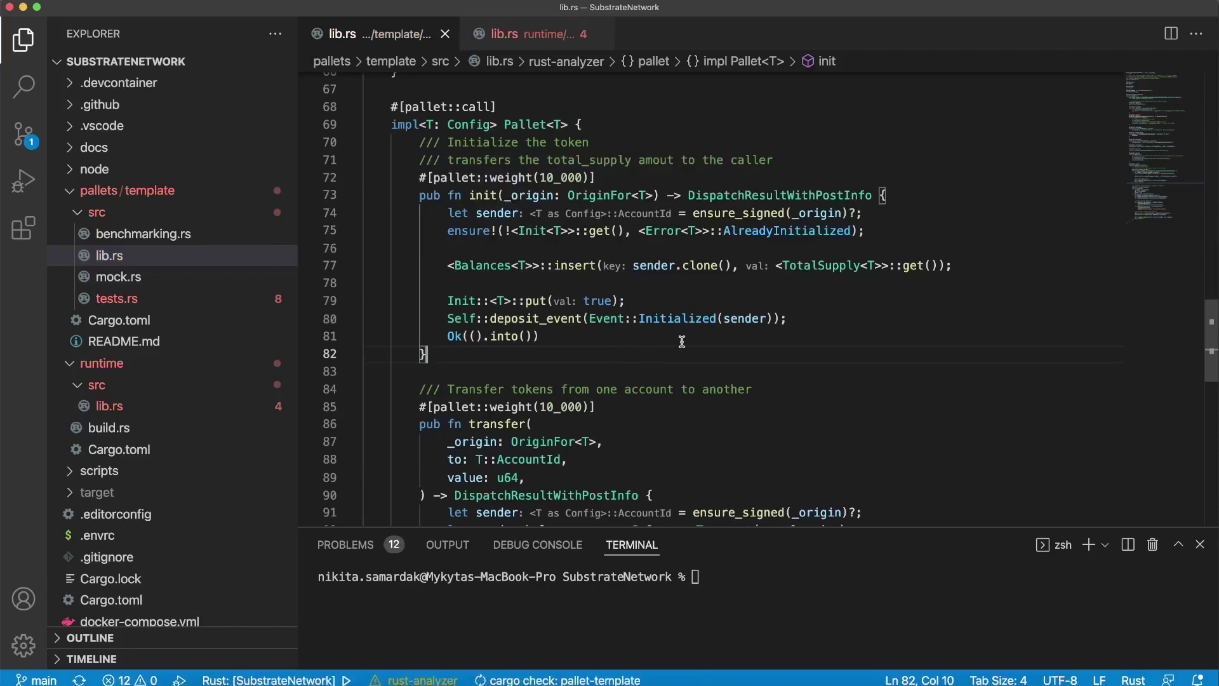
scroll(659, 327, "down", 3)
scroll(658, 326, "down", 2)
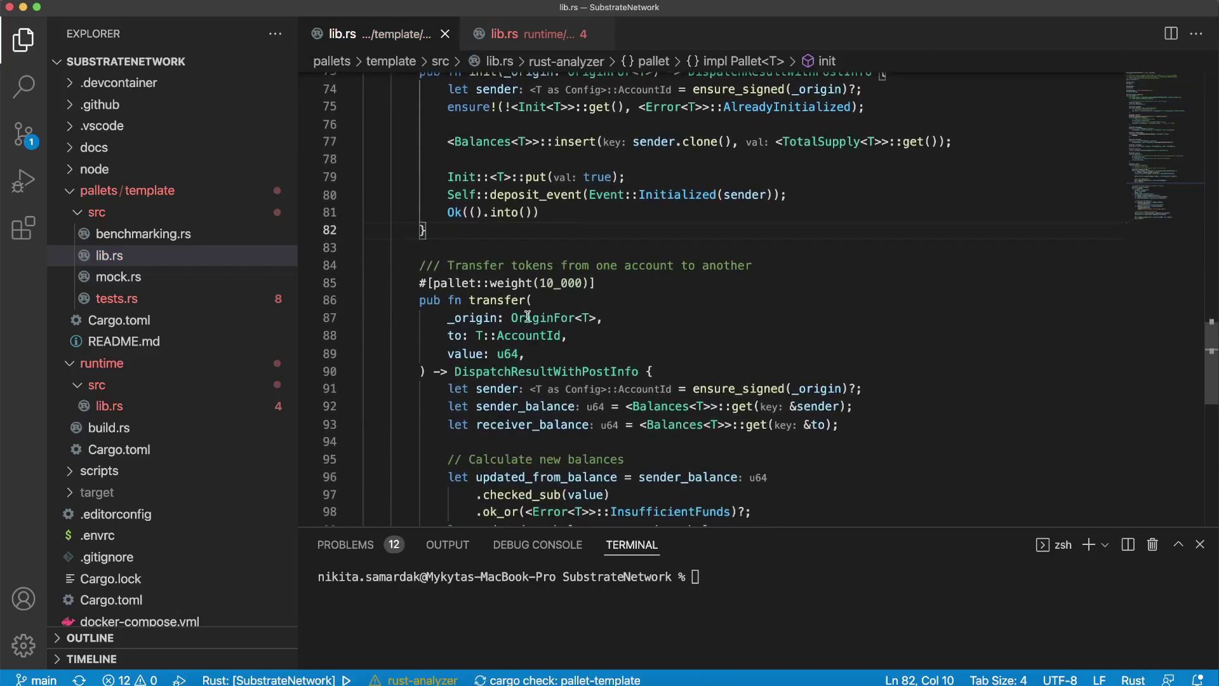
left_click(554, 299)
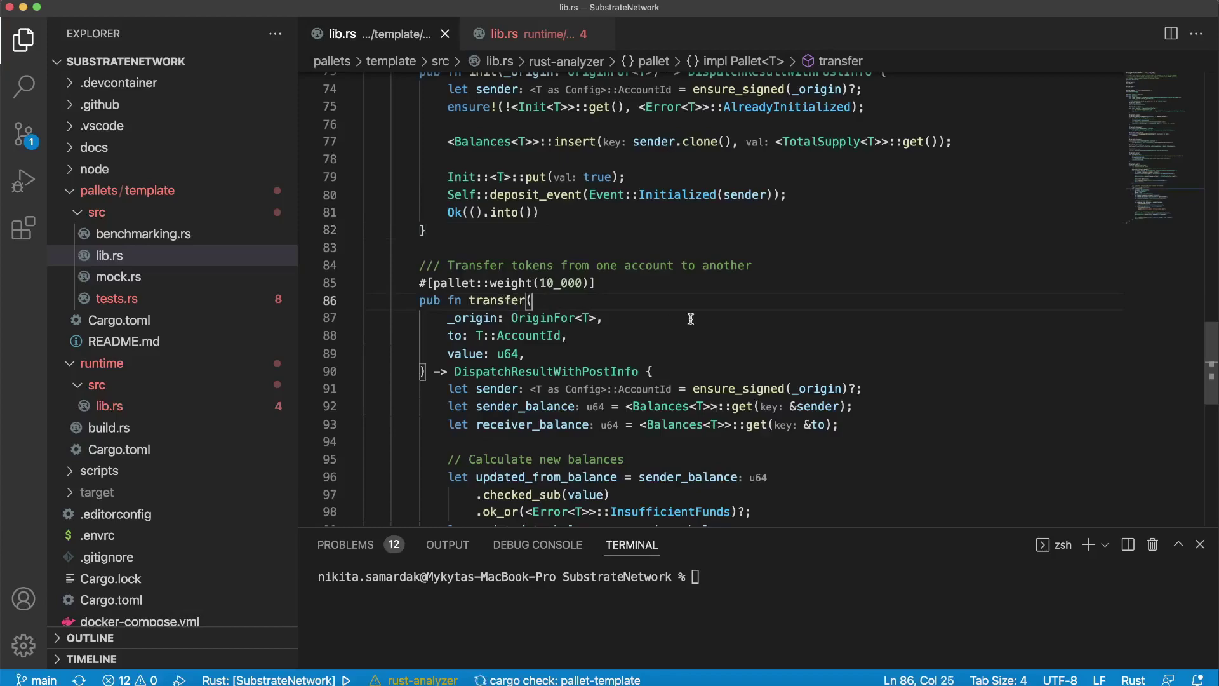
scroll(691, 318, "up", 7)
scroll(691, 319, "up", 5)
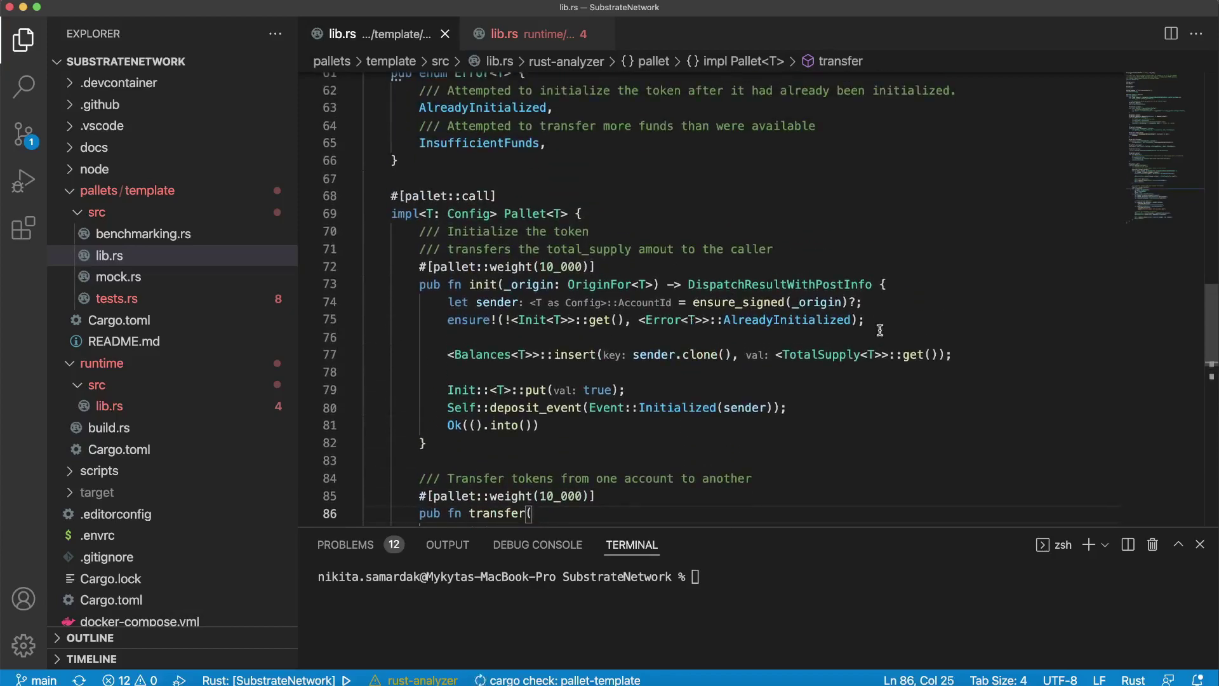
left_click(920, 293)
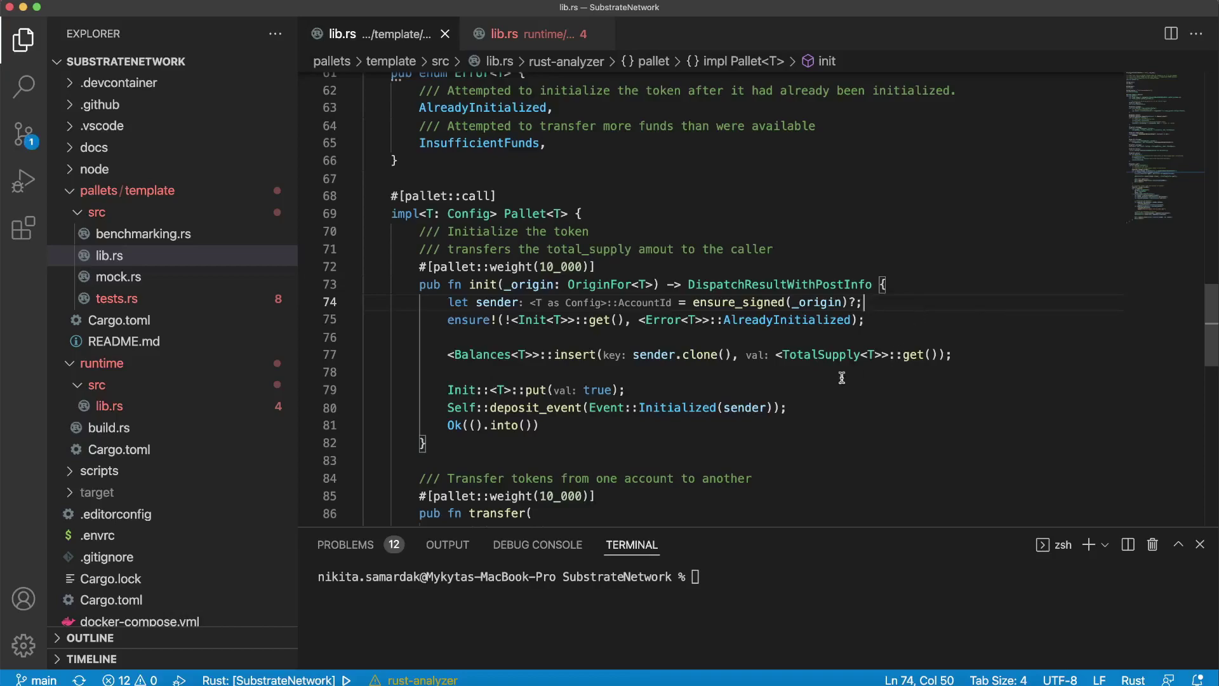
left_click_drag(504, 285, 656, 282)
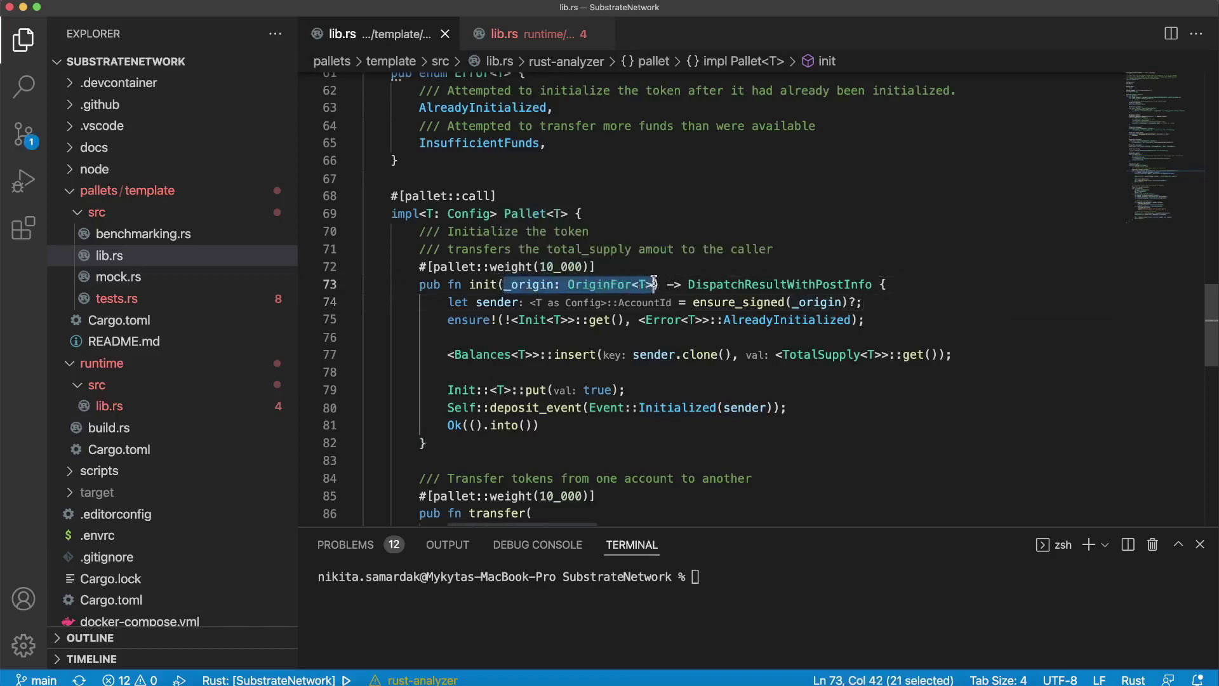
left_click(913, 283)
left_click(533, 284)
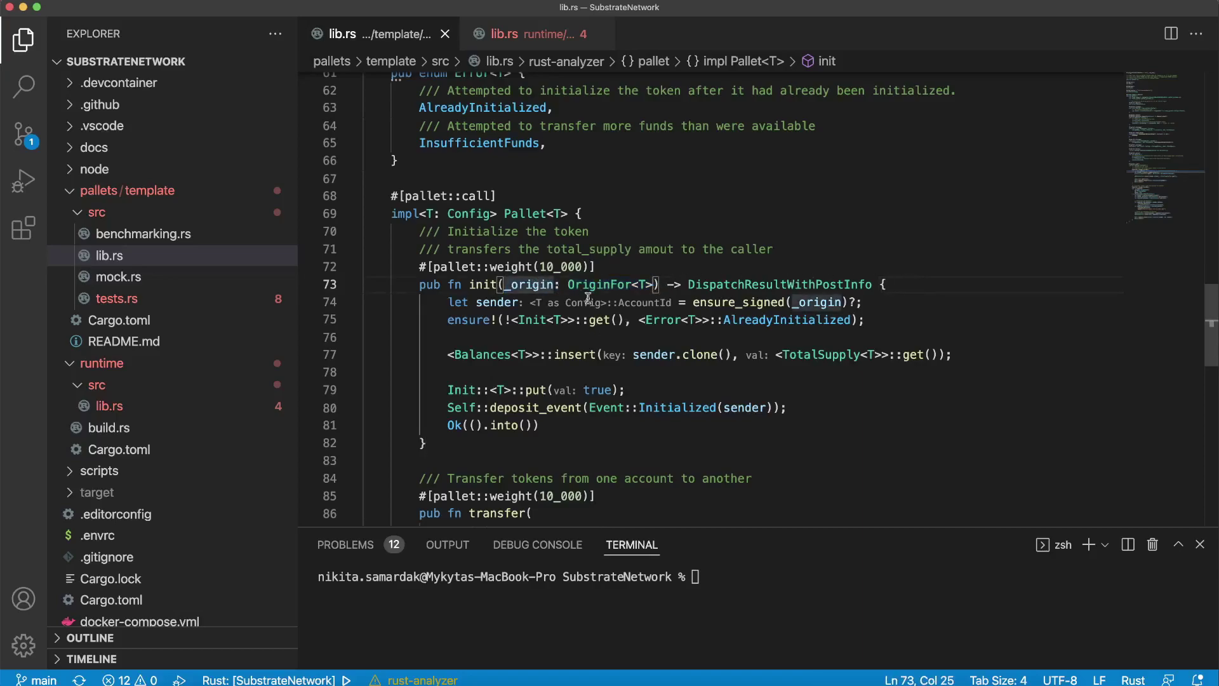
mouse_move(739, 302)
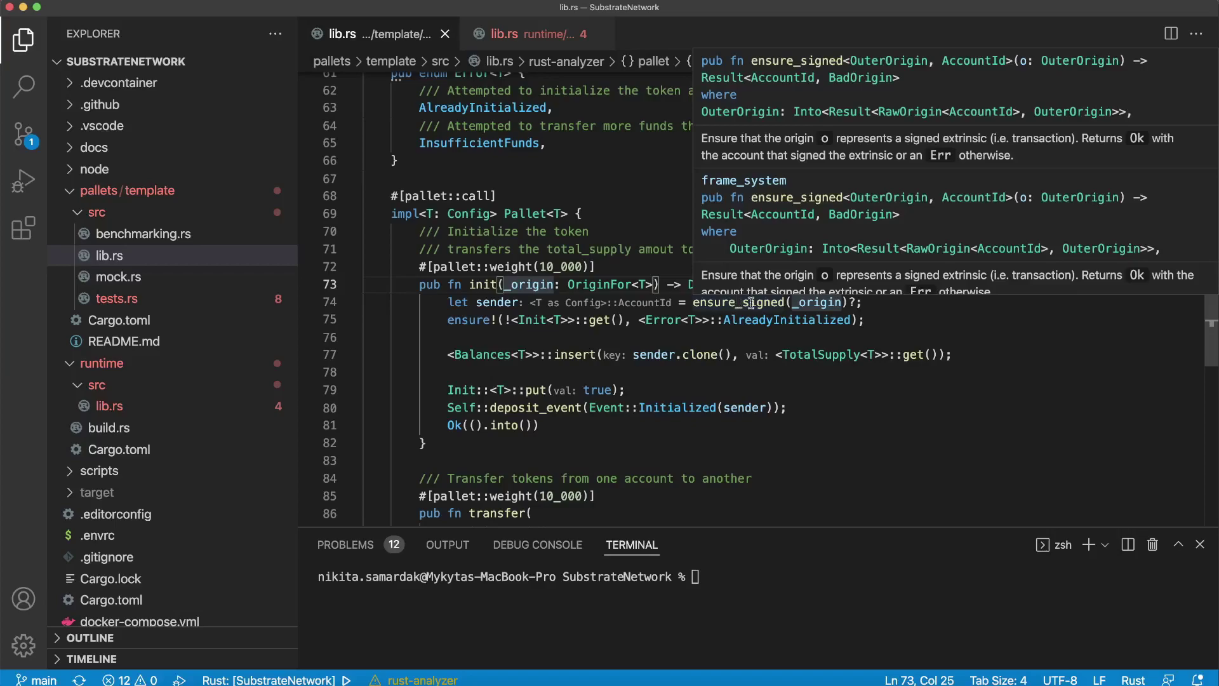
key("End")
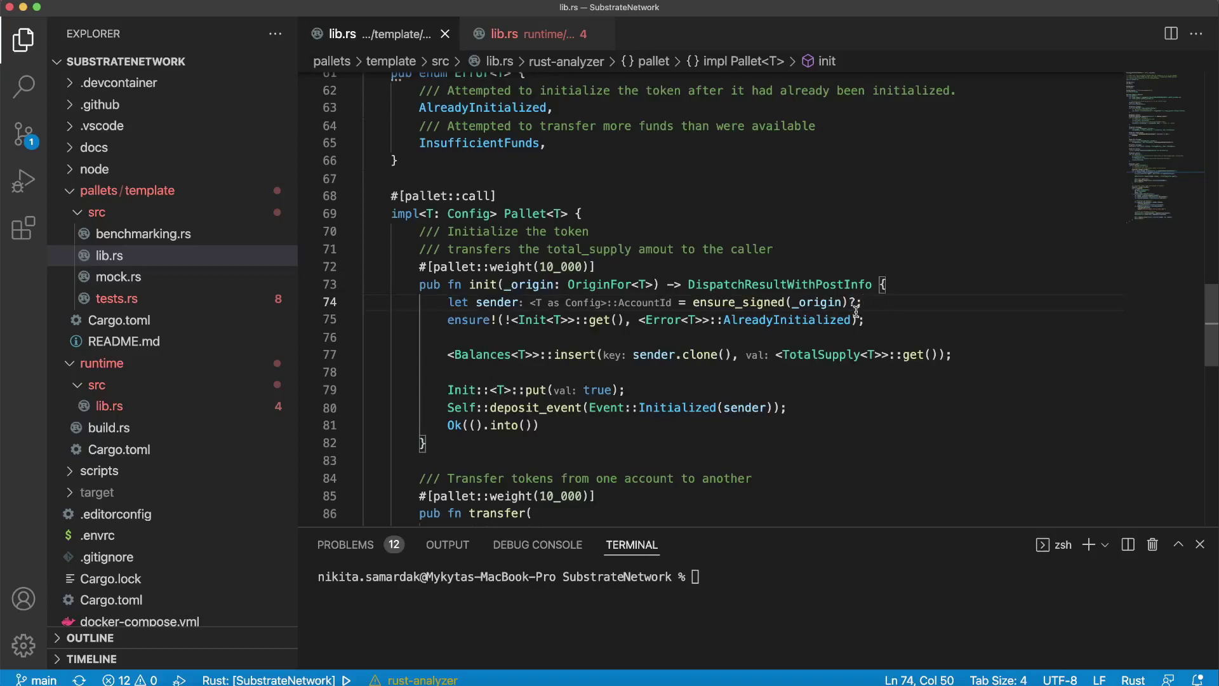
key("shift+Left")
scroll(878, 303, "down", 1)
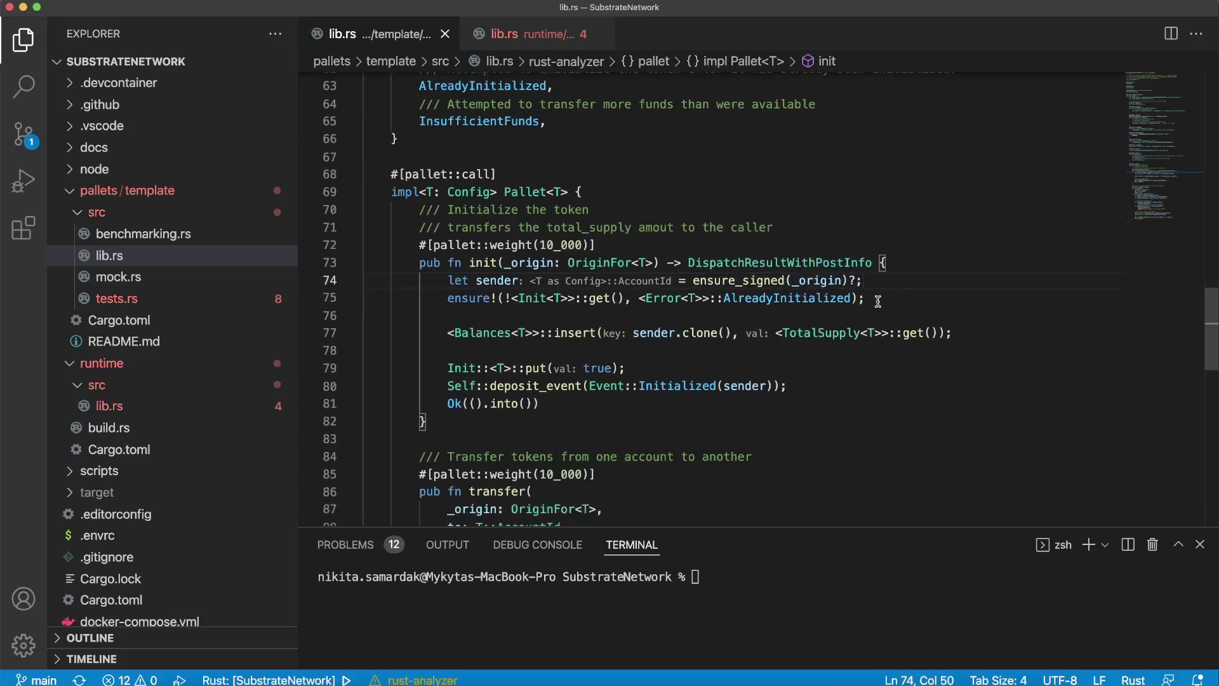
left_click(445, 299)
left_click_drag(445, 299, 884, 297)
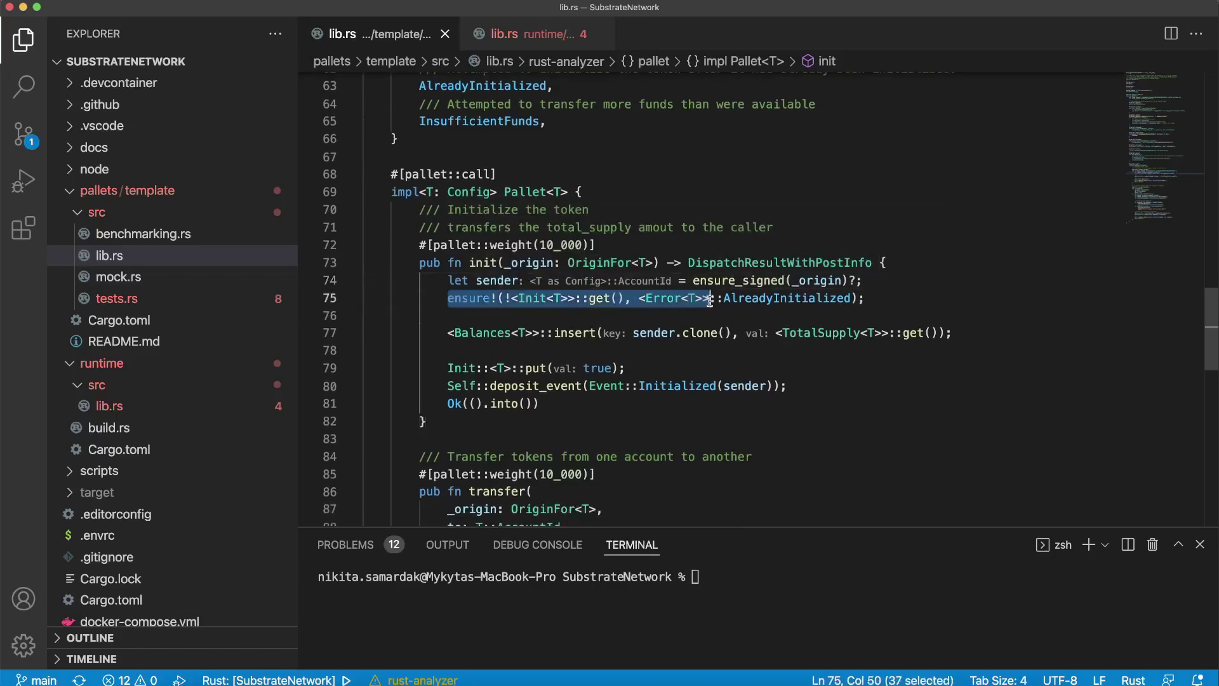
left_click(892, 307)
left_click(896, 302)
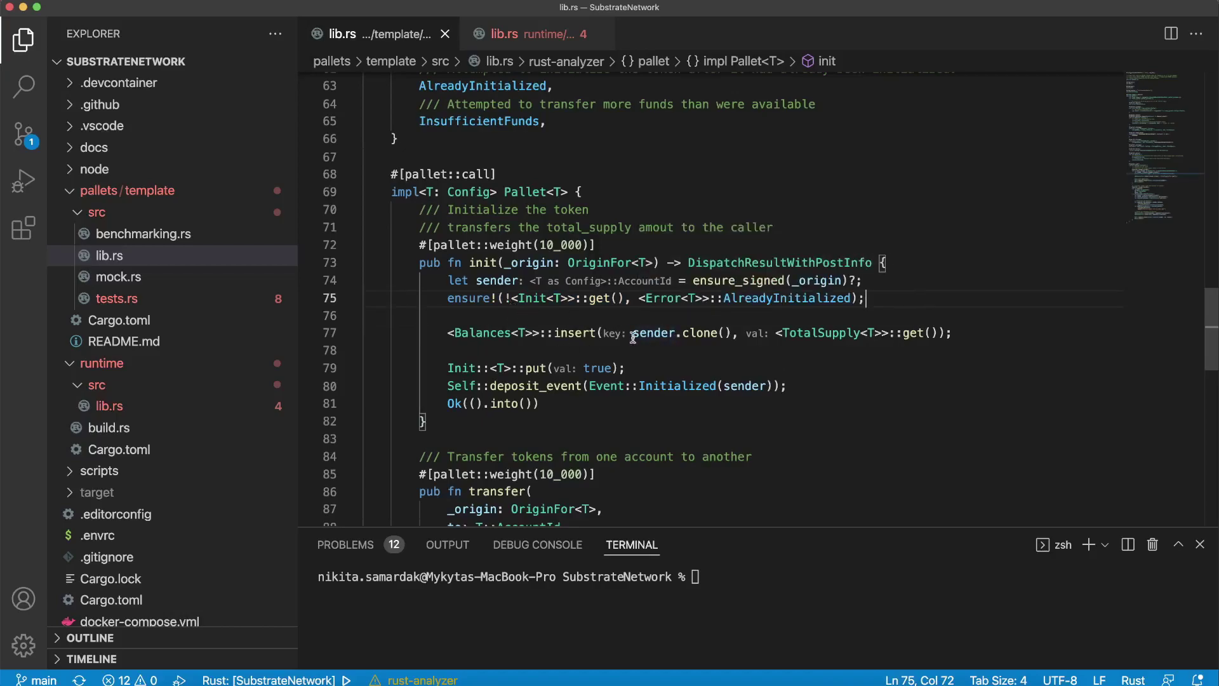
scroll(632, 338, "up", 2)
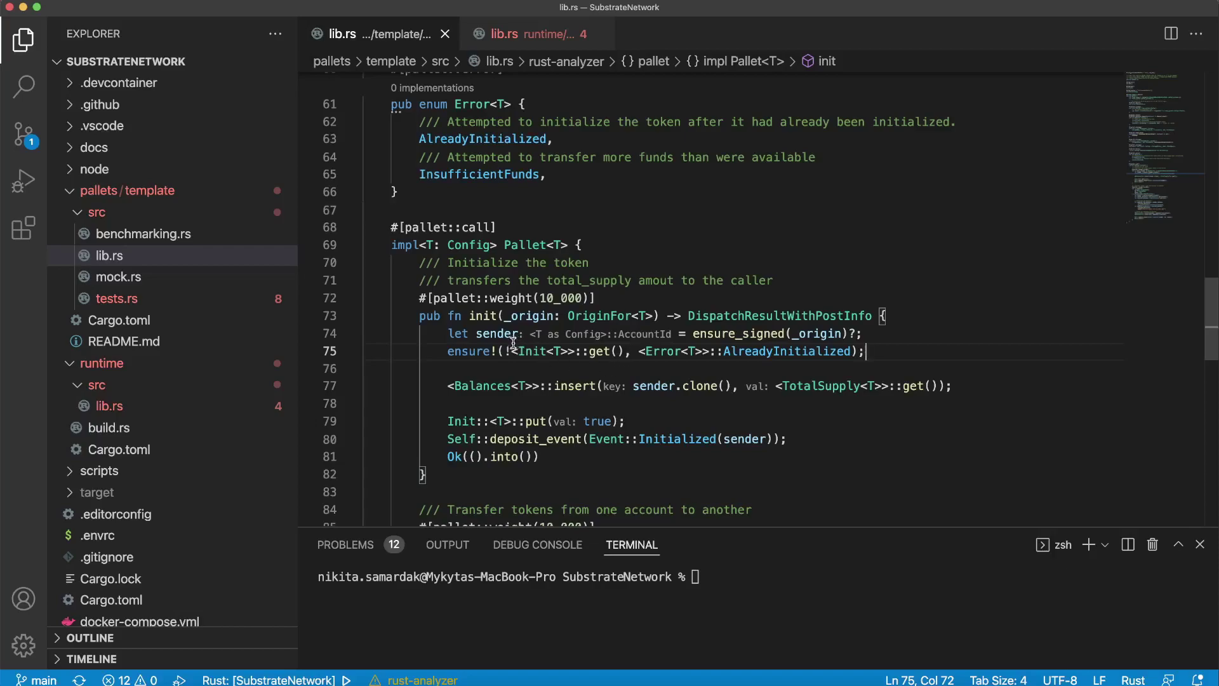
left_click_drag(514, 351, 627, 351)
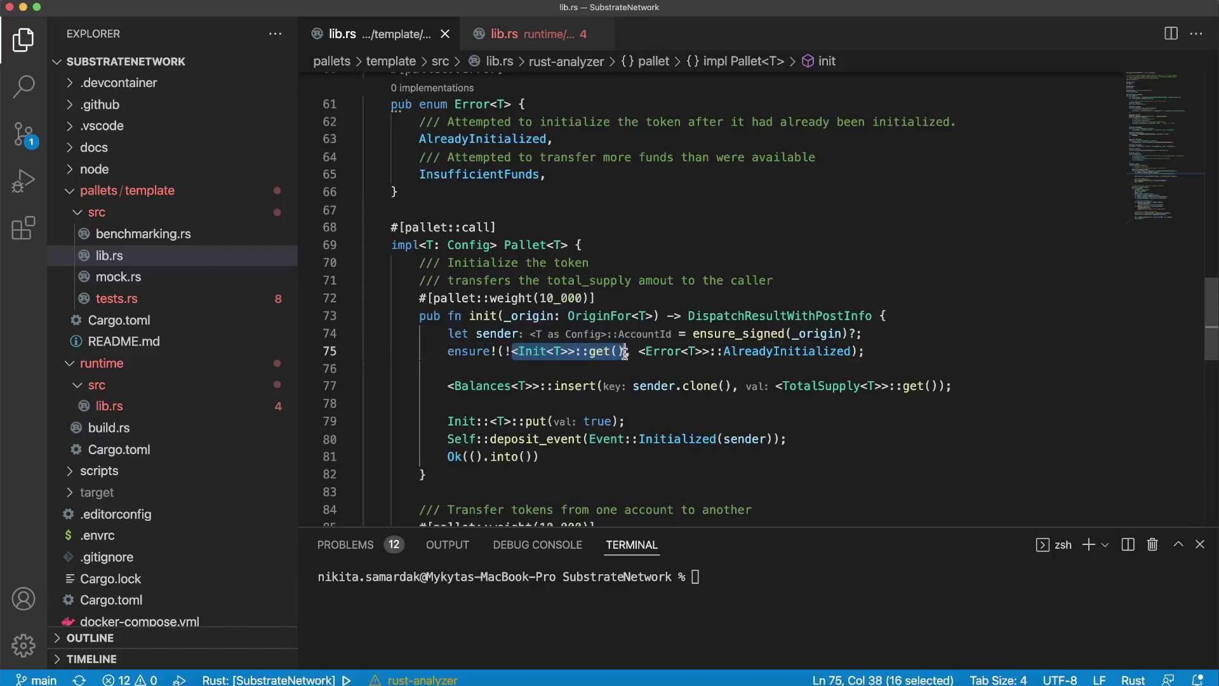
left_click(652, 362)
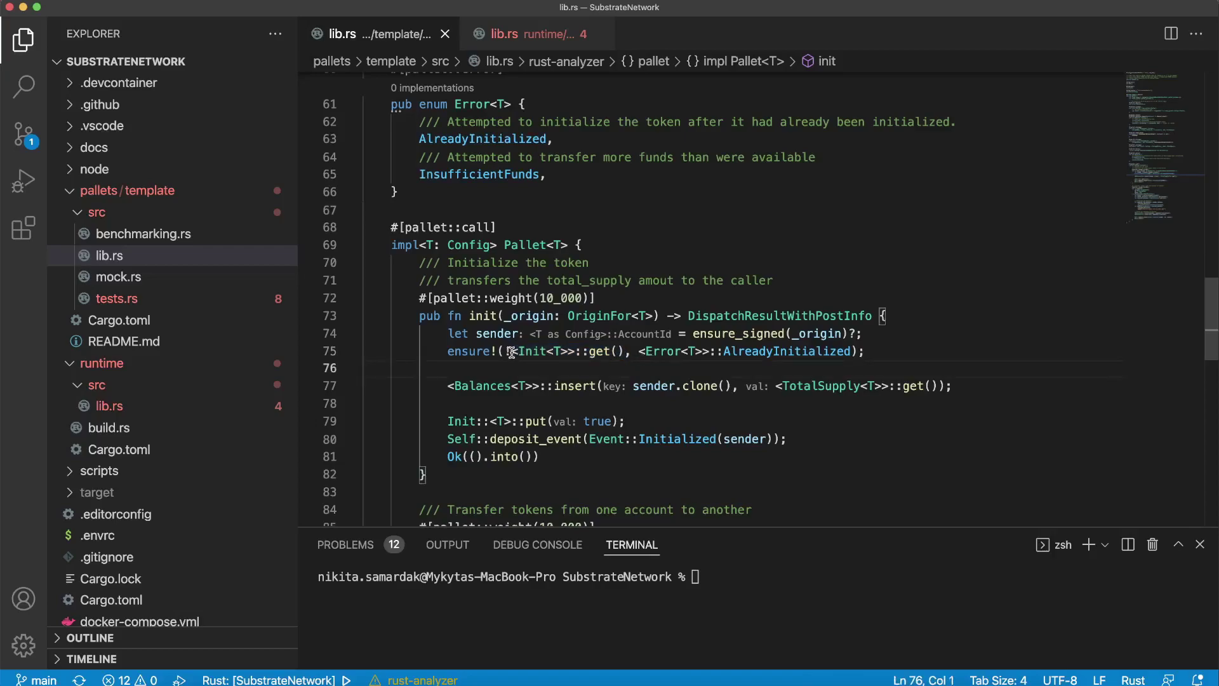
left_click(873, 352)
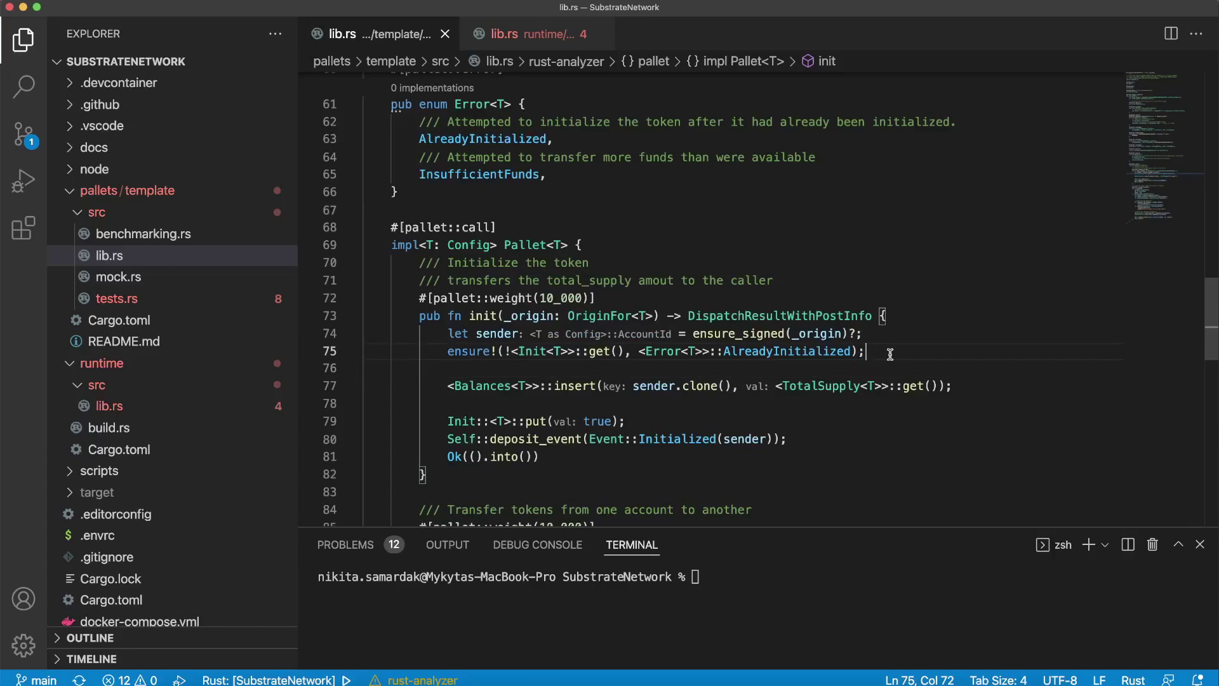
left_click_drag(636, 351, 849, 351)
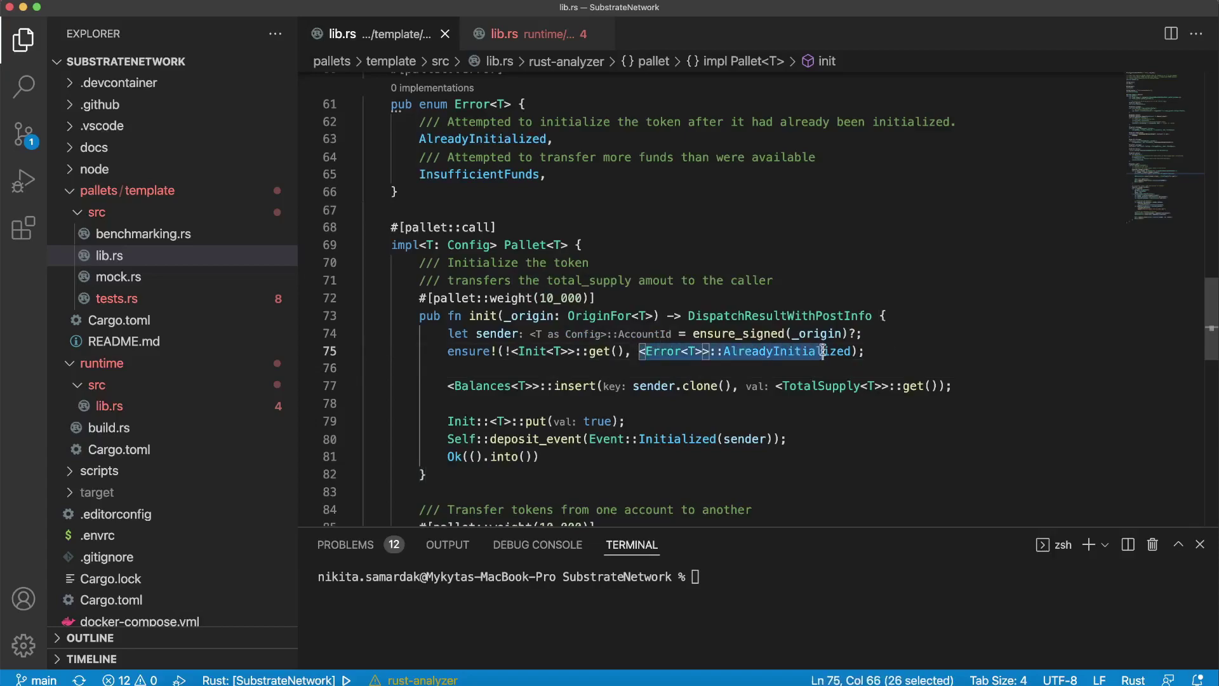
left_click(900, 355)
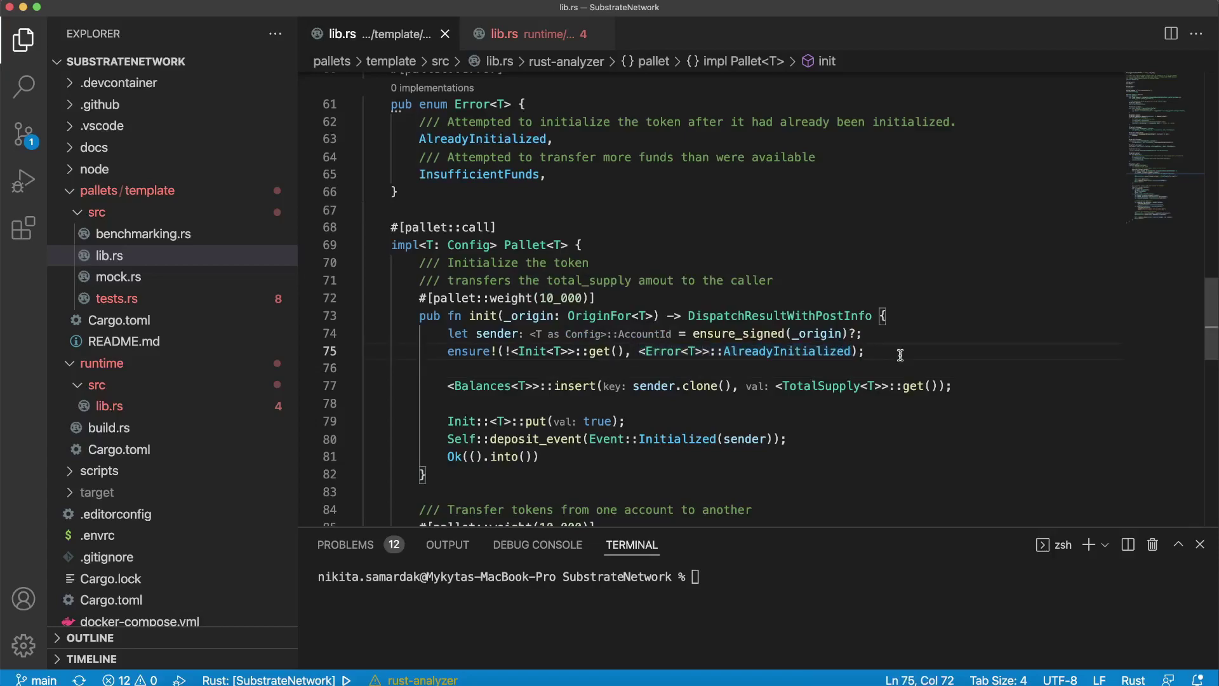
scroll(900, 356, "down", 3)
left_click_drag(448, 281, 522, 282)
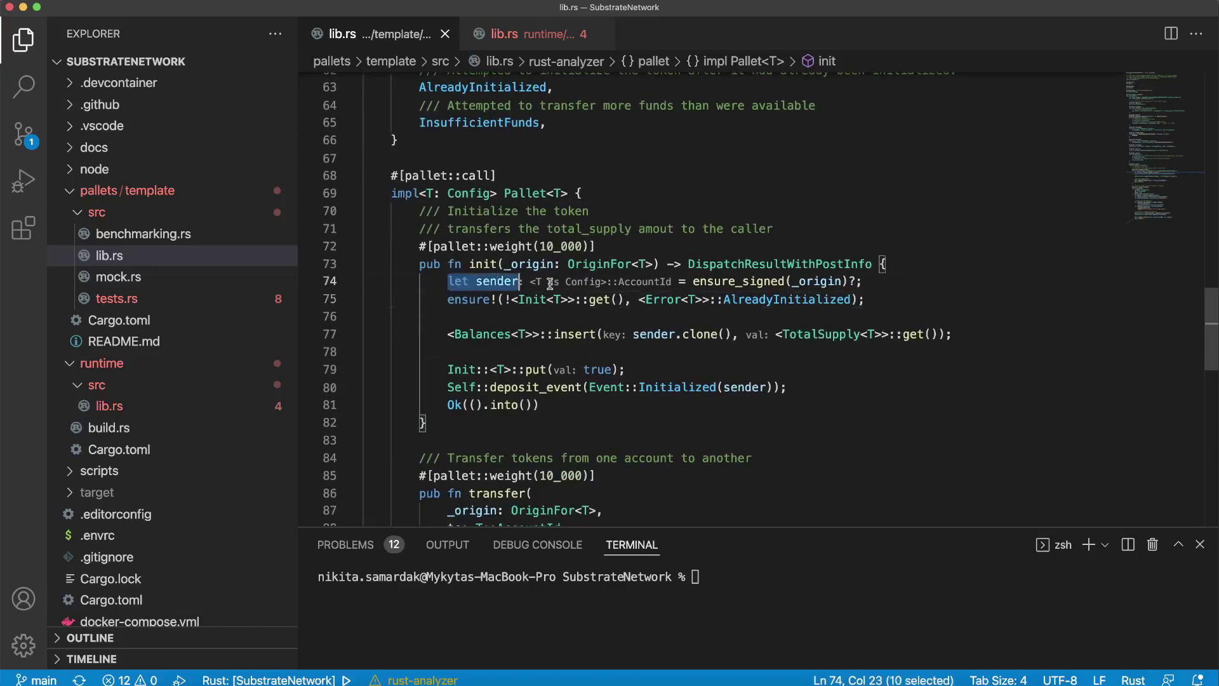
left_click(870, 299, "shift")
left_click(980, 336)
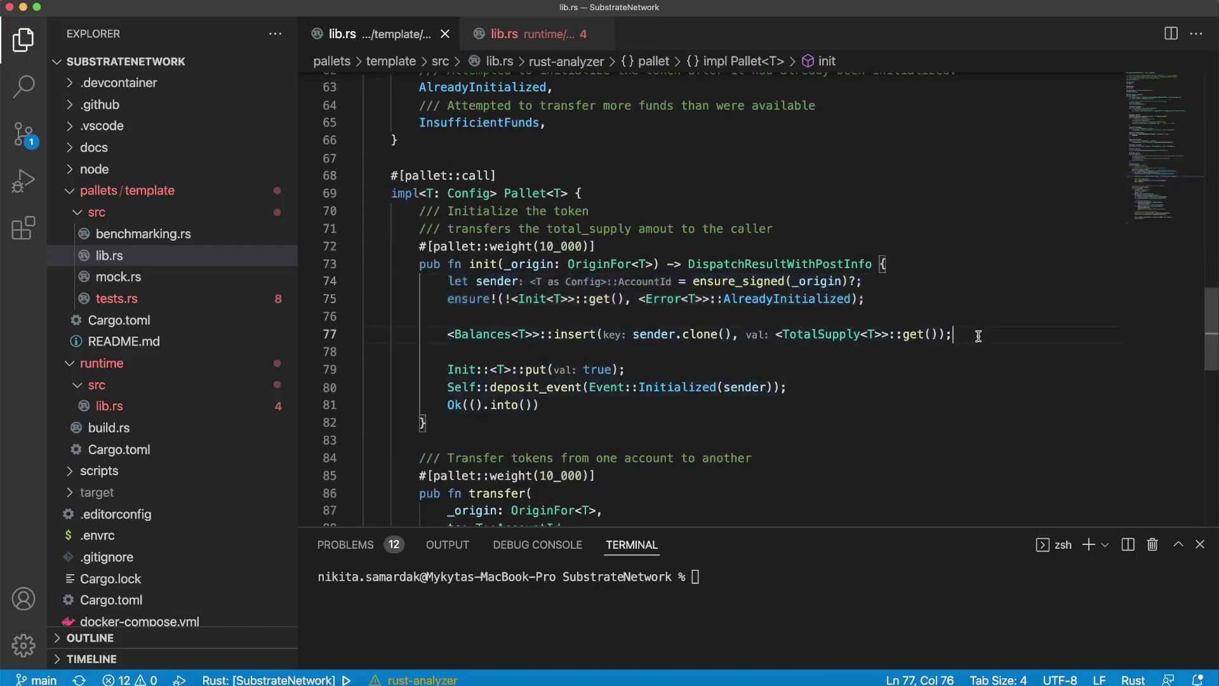
left_click(667, 368)
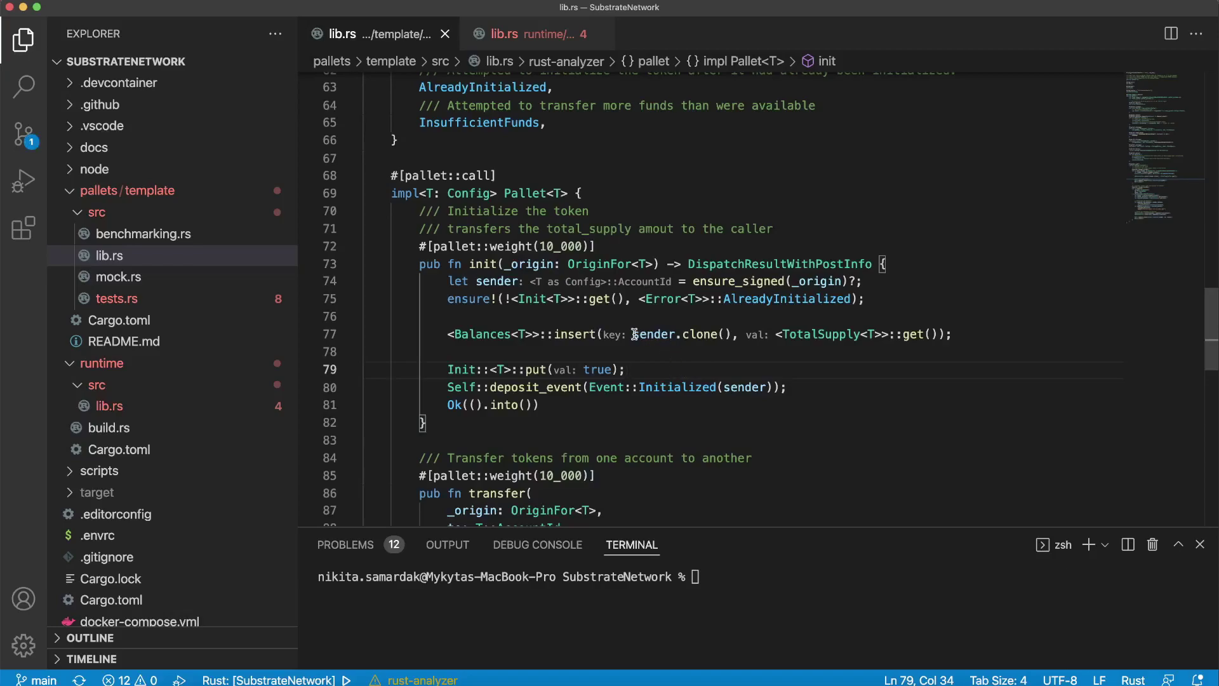
left_click_drag(632, 335, 675, 334)
left_click(675, 334)
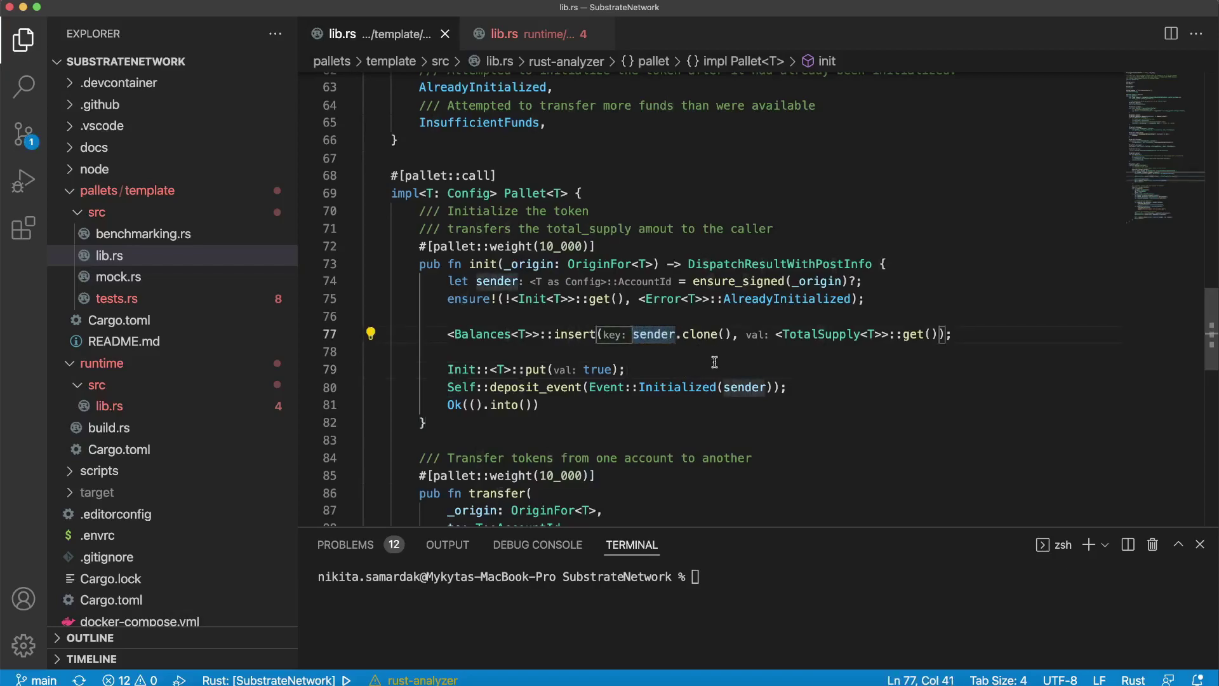
left_click(716, 368)
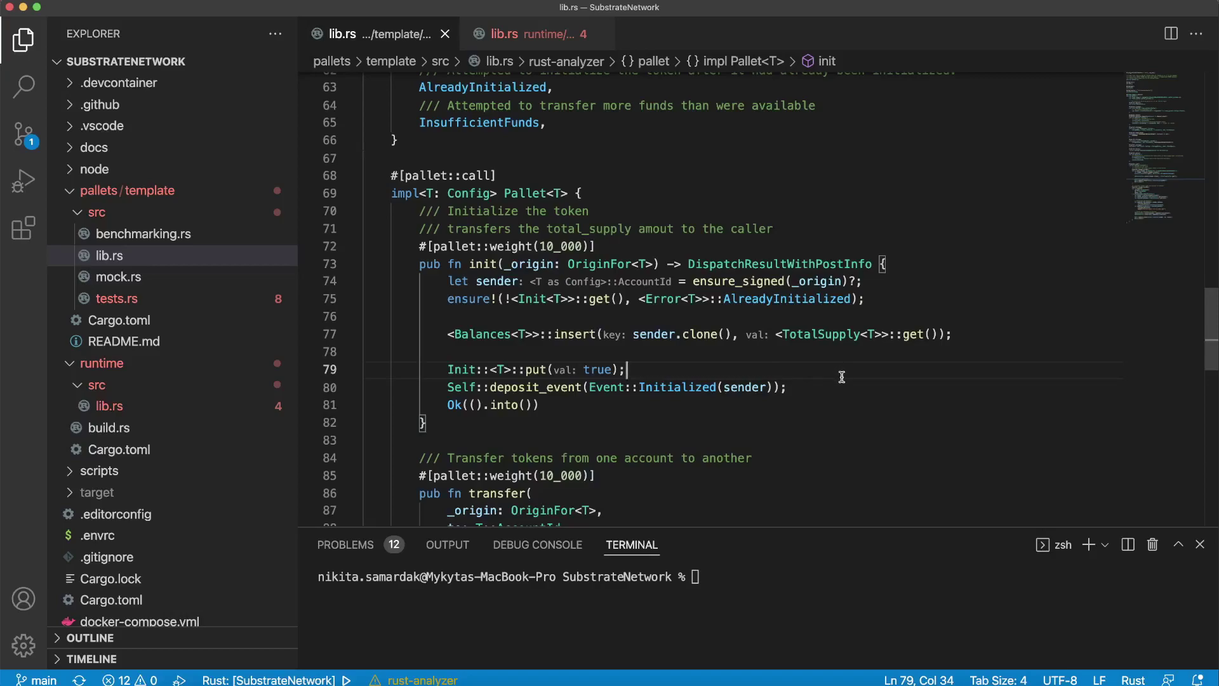
left_click_drag(633, 334, 676, 335)
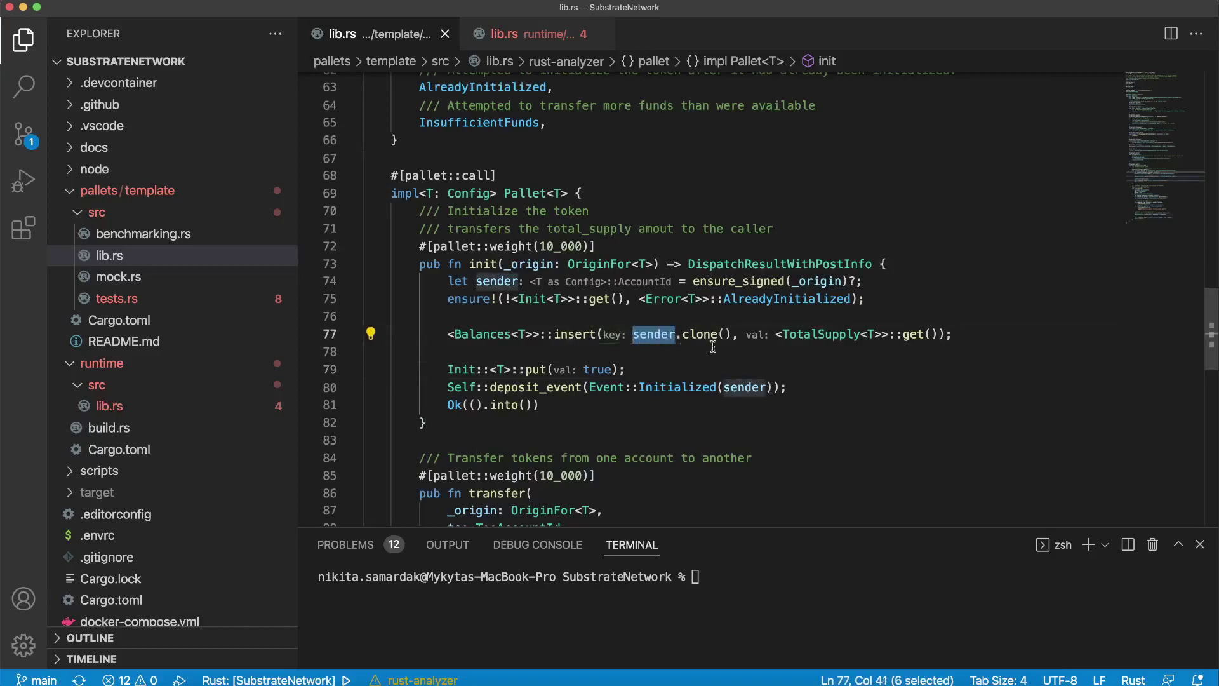
left_click(793, 368)
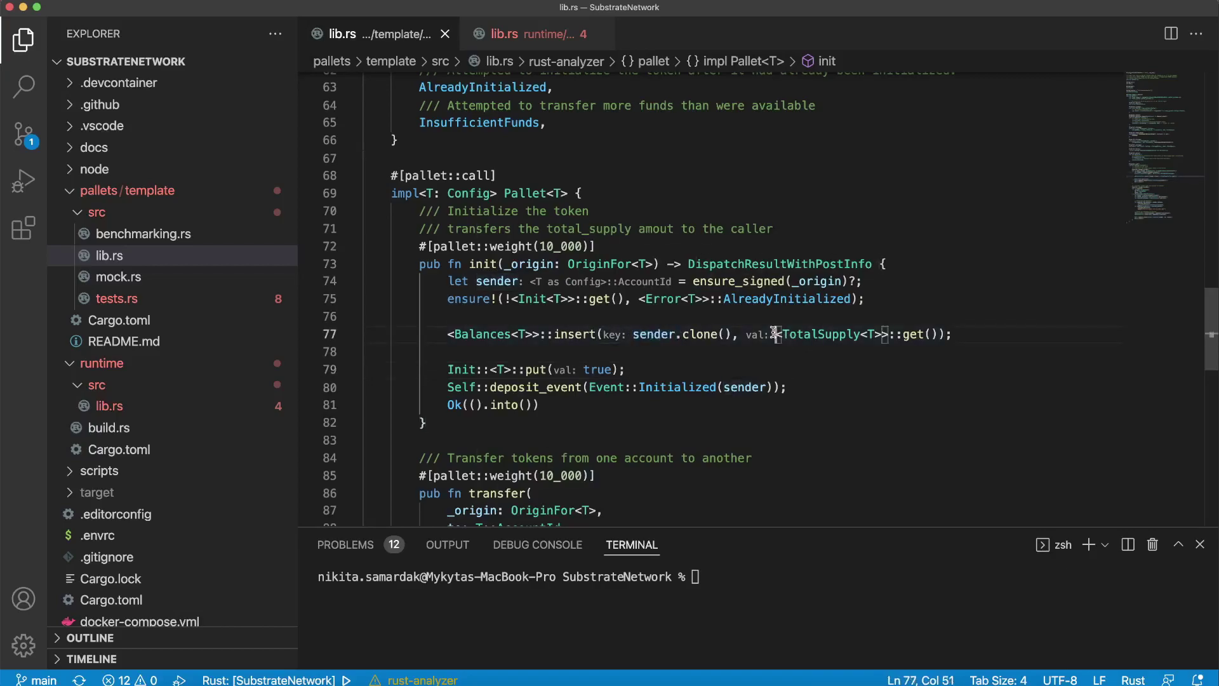
left_click_drag(778, 334, 869, 334)
scroll(867, 332, "up", 5)
scroll(867, 333, "up", 2)
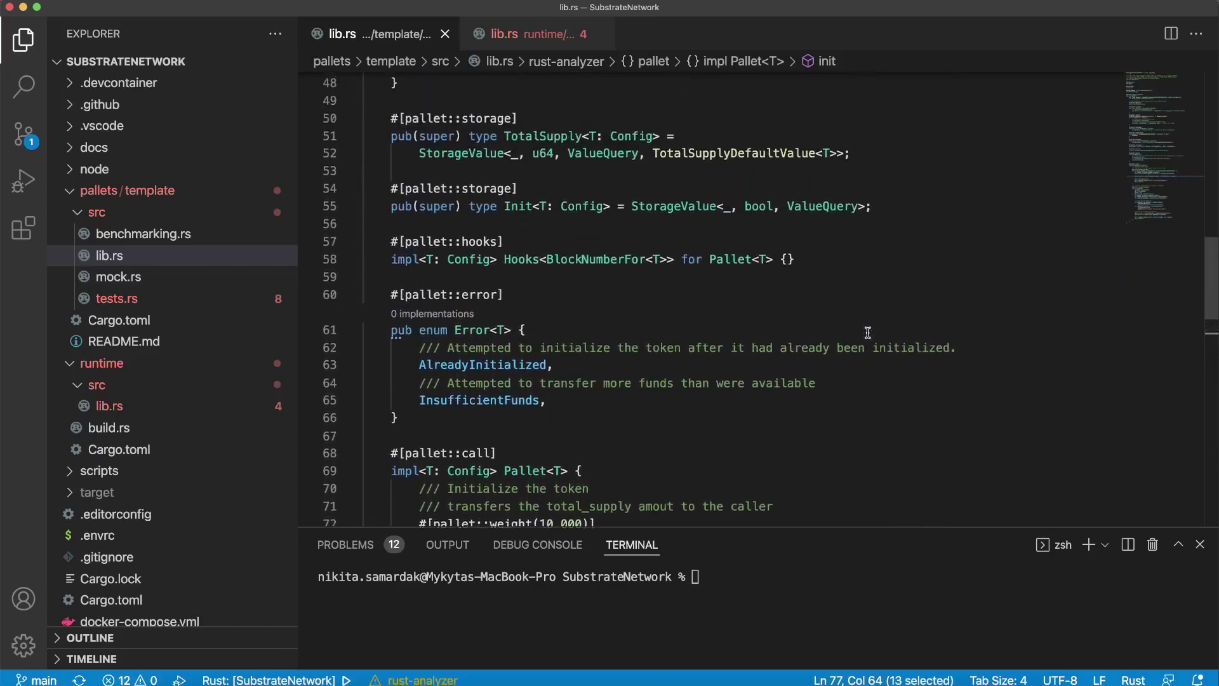
scroll(867, 333, "up", 3)
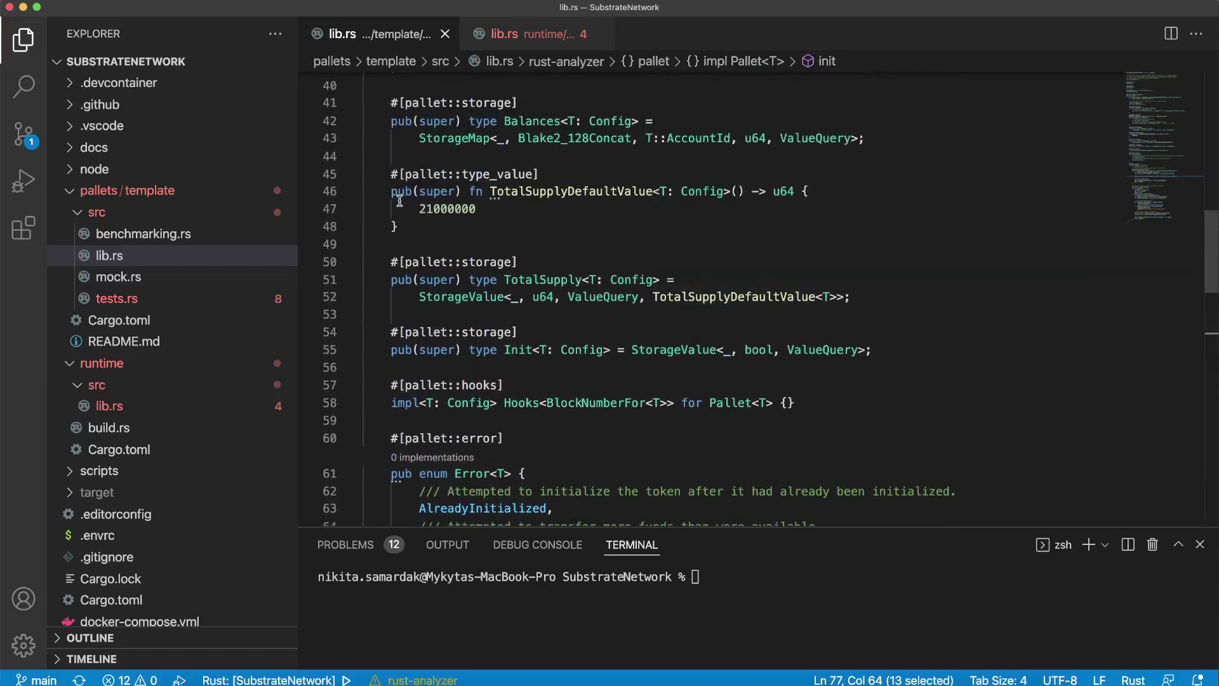
left_click_drag(391, 191, 417, 226)
scroll(612, 271, "down", 3)
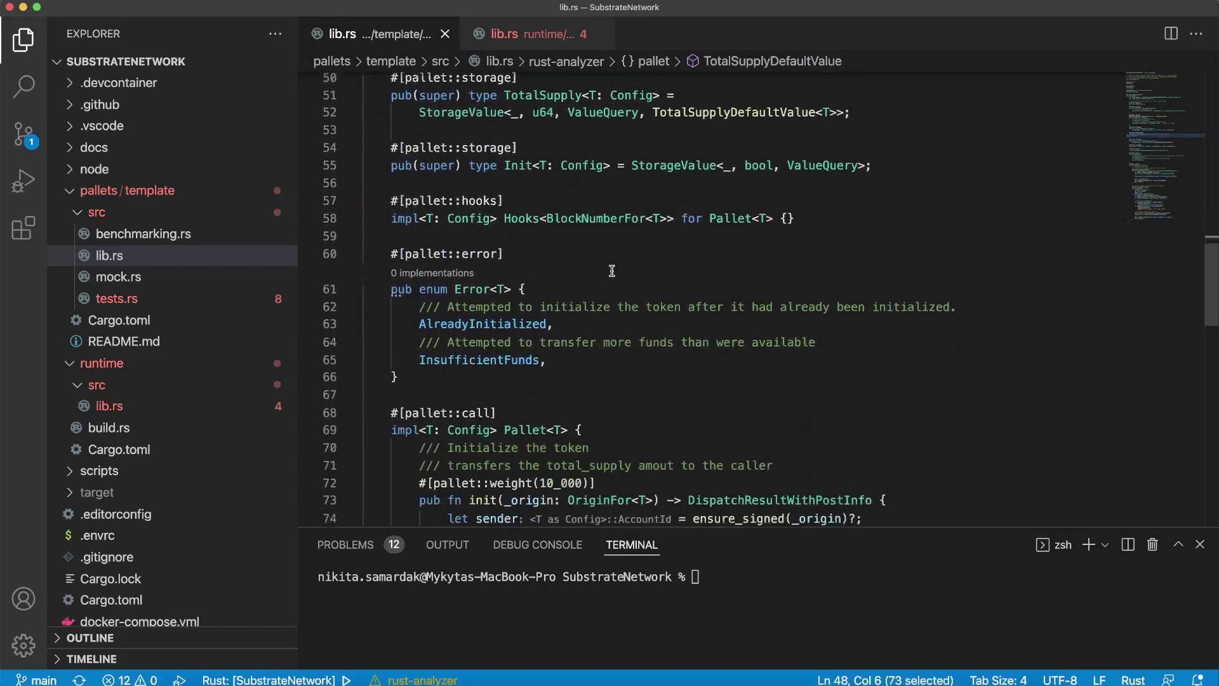
scroll(619, 262, "down", 4)
scroll(626, 250, "down", 3)
scroll(633, 239, "down", 1)
scroll(633, 239, "up", 2)
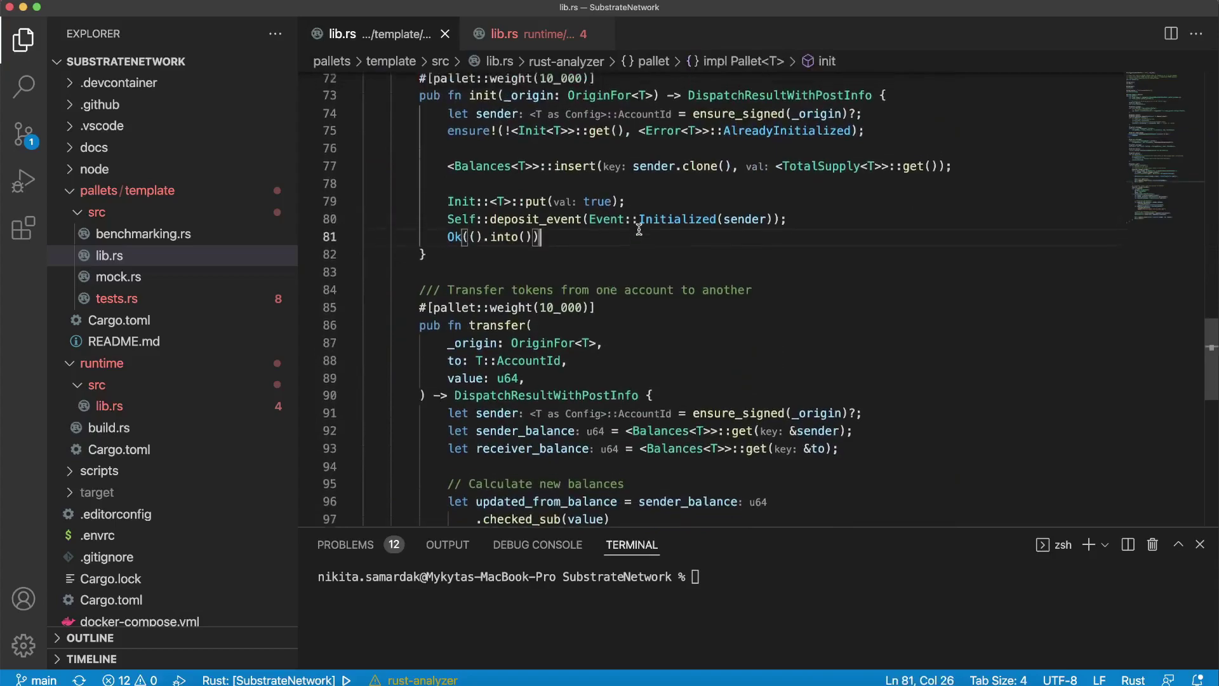
scroll(633, 239, "up", 2)
left_click_drag(448, 258, 629, 258)
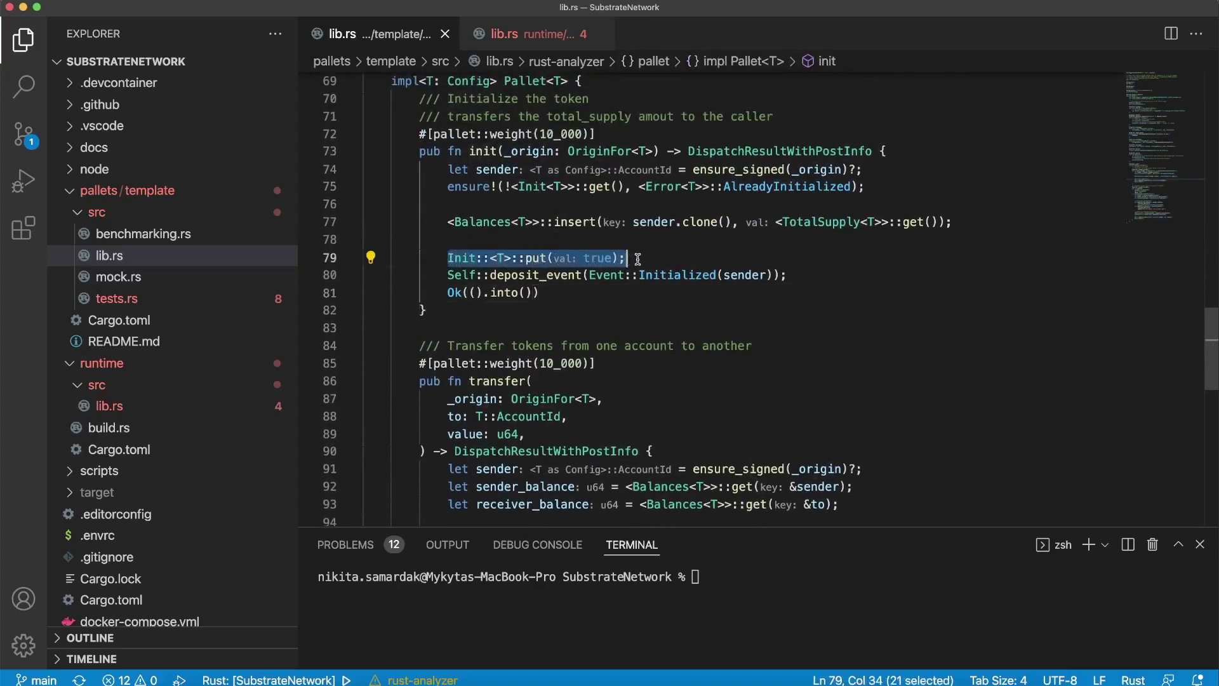
left_click(631, 258)
scroll(586, 294, "up", 3)
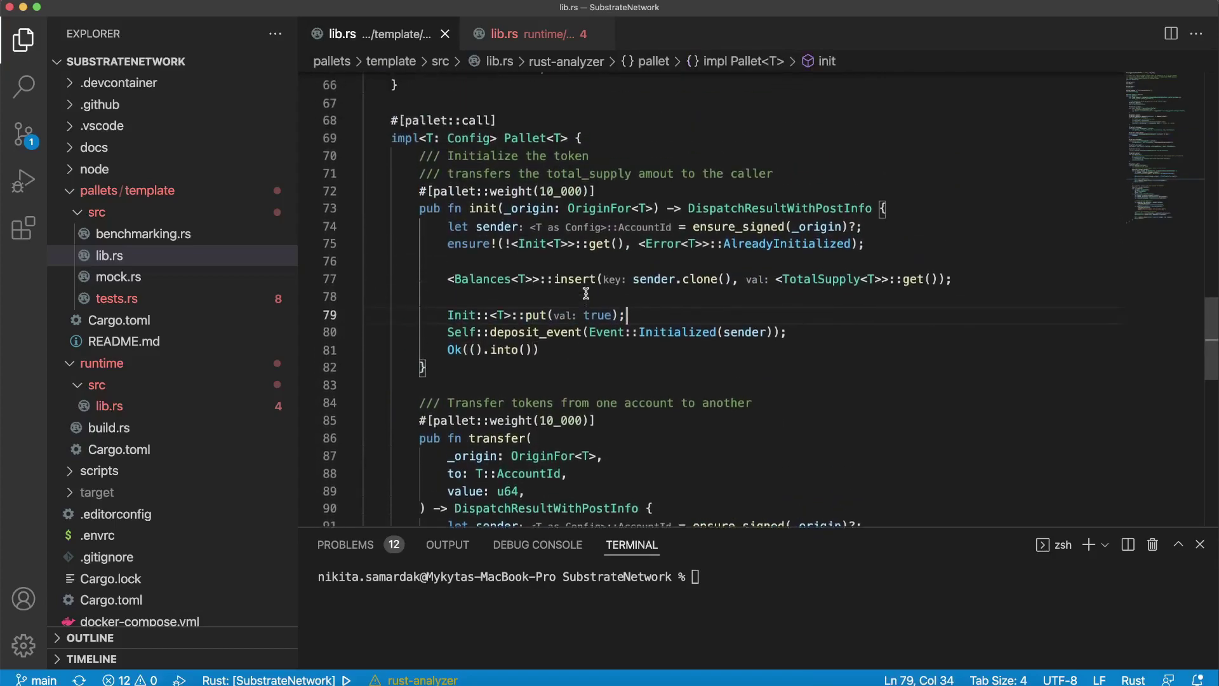
left_click_drag(448, 313, 635, 315)
left_click(636, 314)
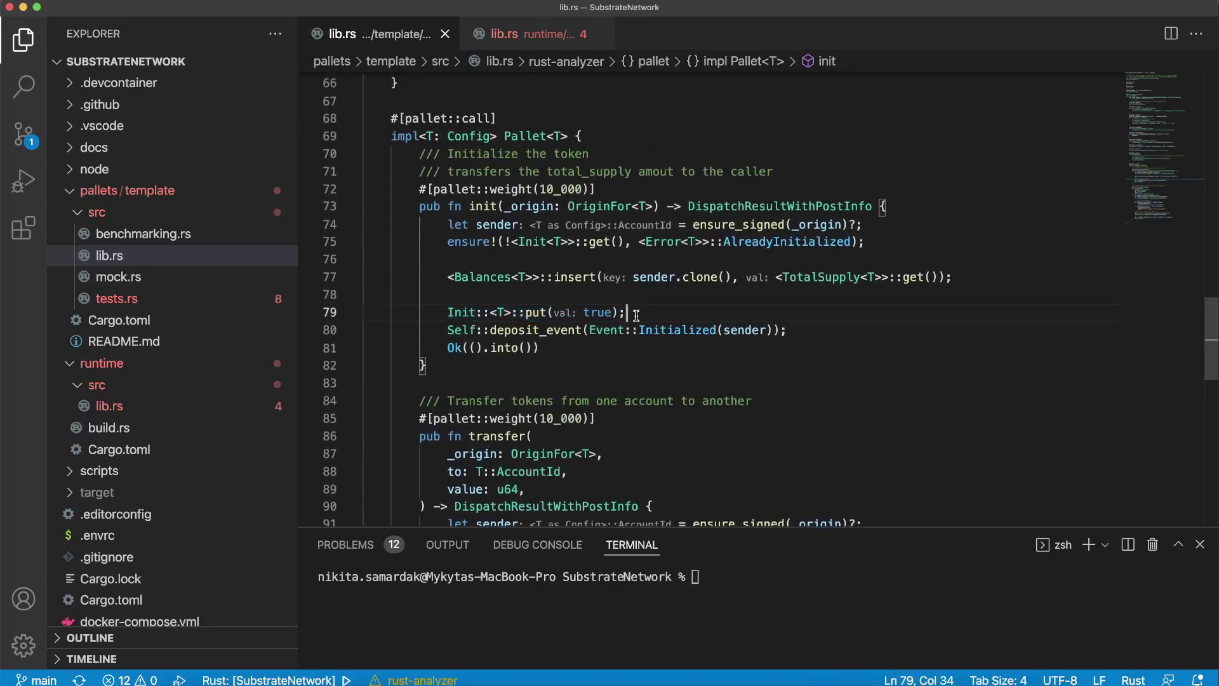
left_click(568, 350)
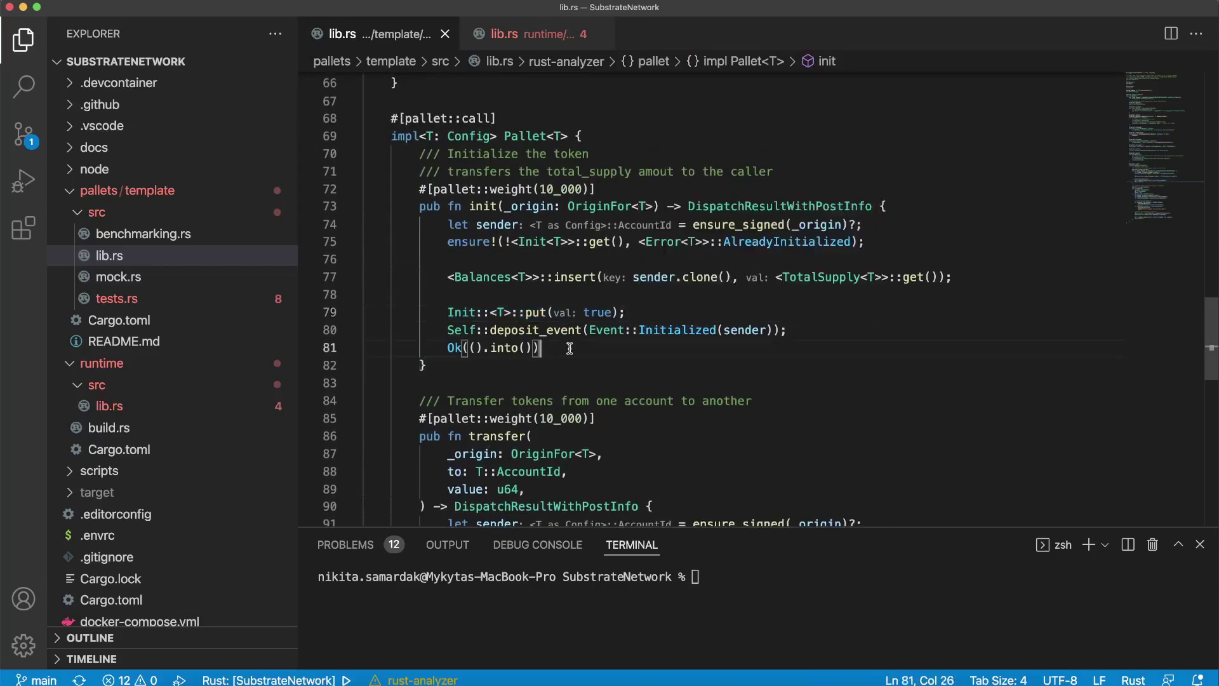
left_click(597, 312)
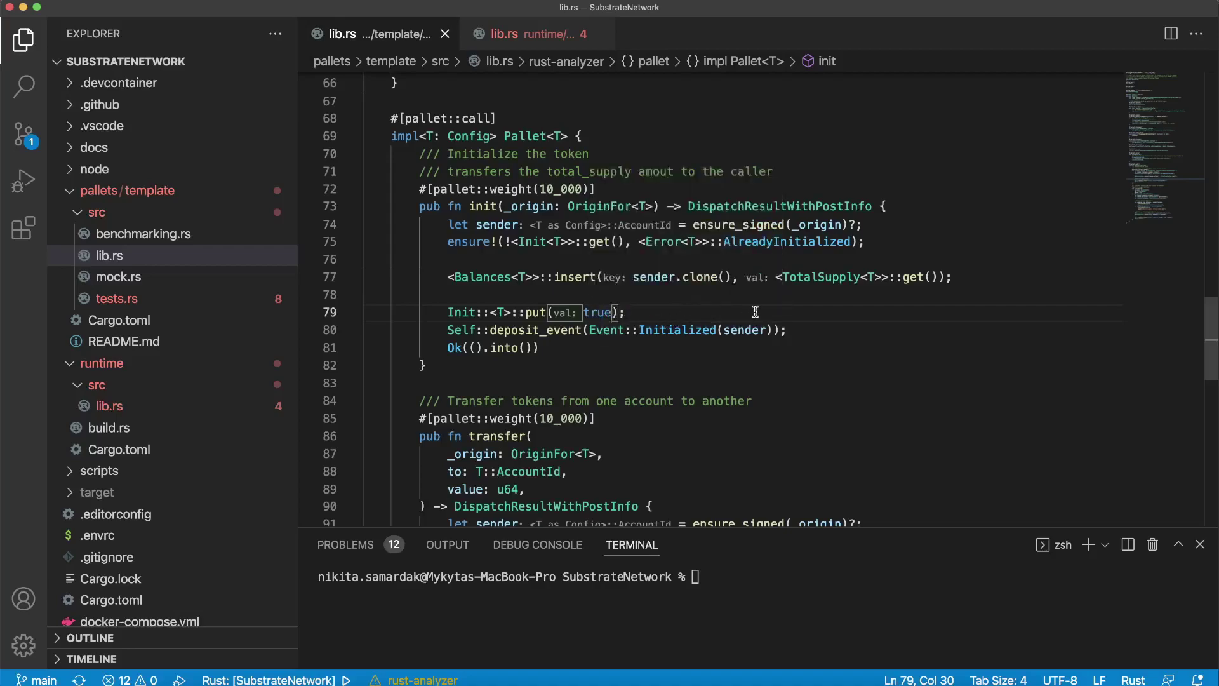
left_click(755, 313)
scroll(753, 313, "up", 3)
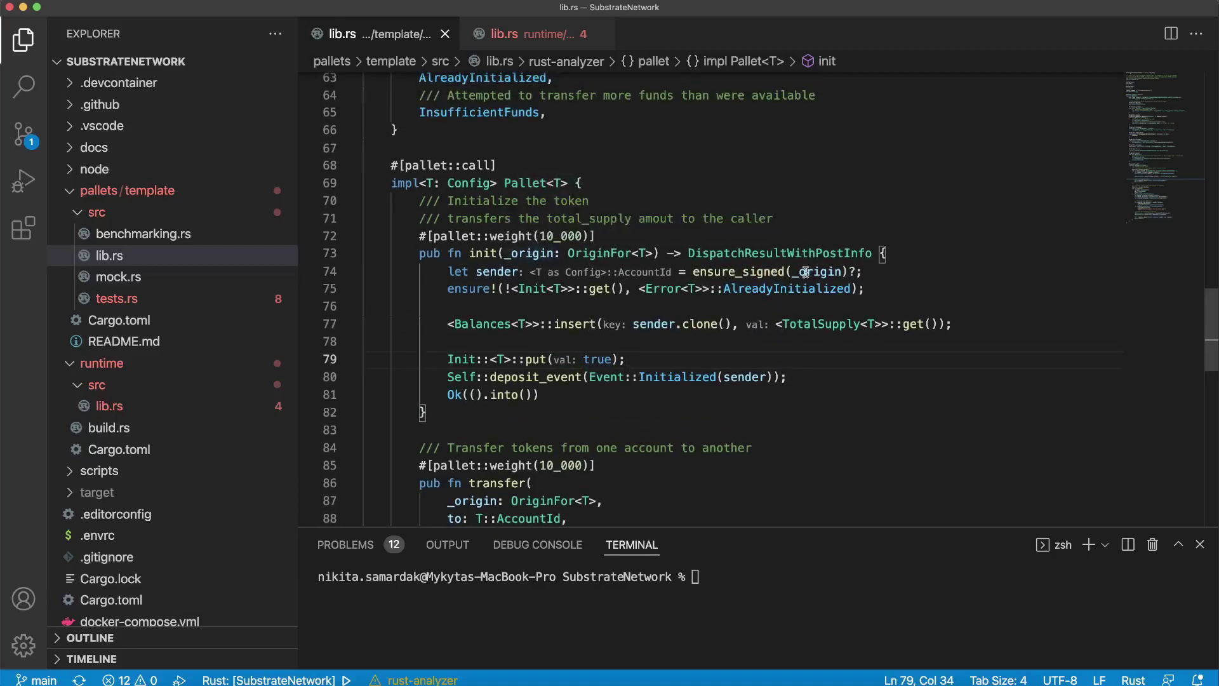
left_click(938, 267)
left_click(600, 360)
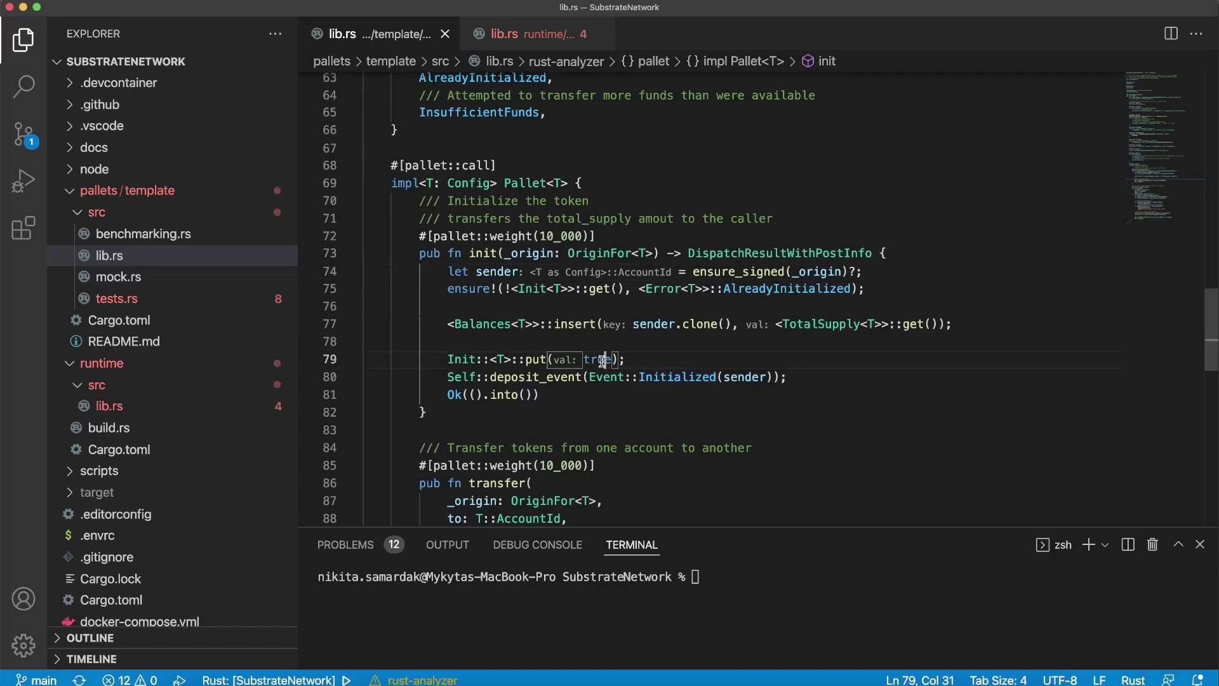
left_click(641, 361)
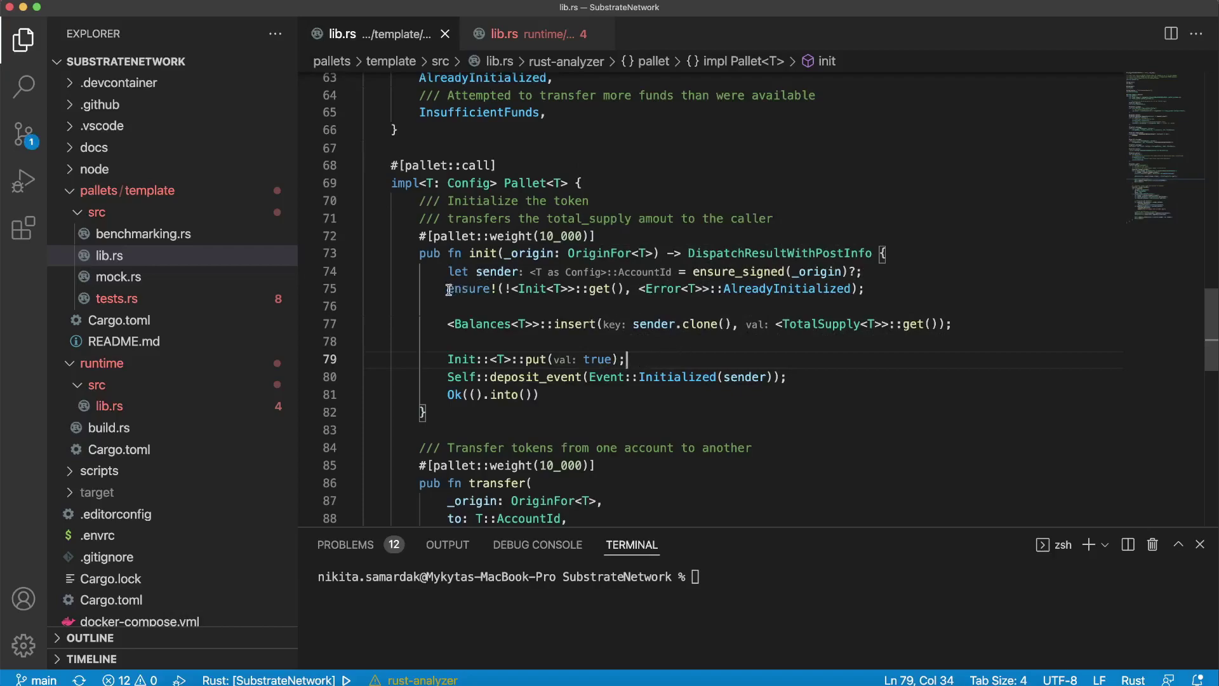
left_click_drag(448, 289, 884, 286)
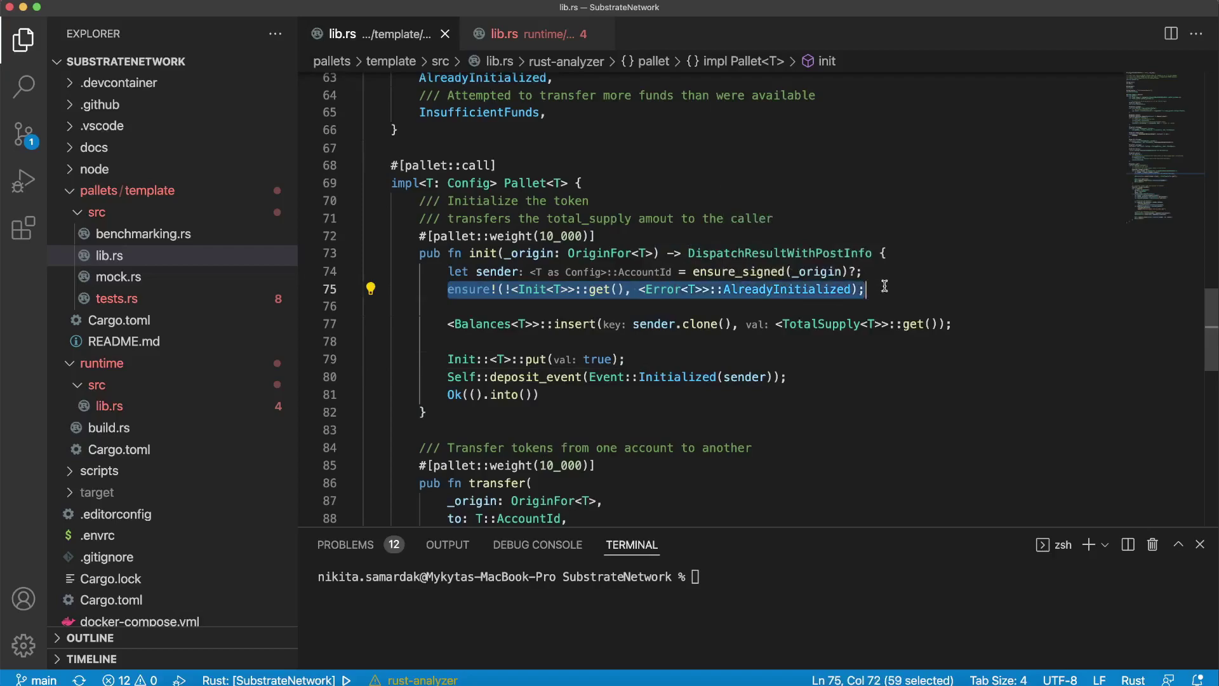
left_click(884, 287)
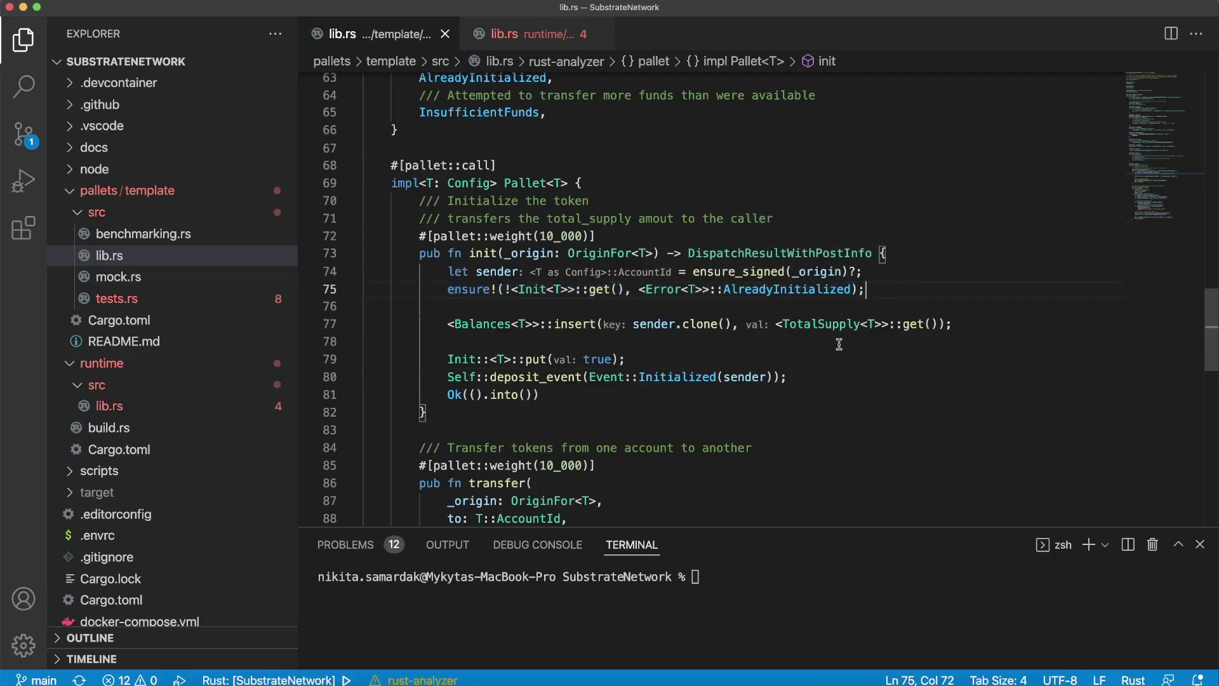
left_click(816, 379)
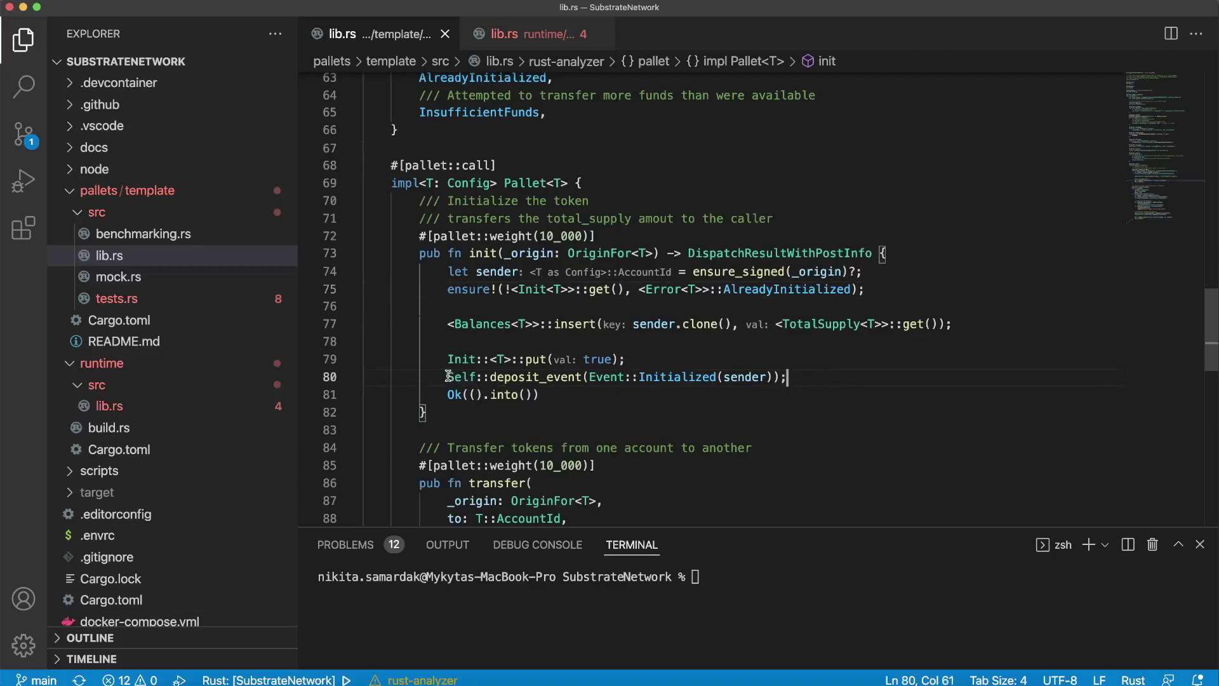
left_click_drag(448, 377, 805, 378)
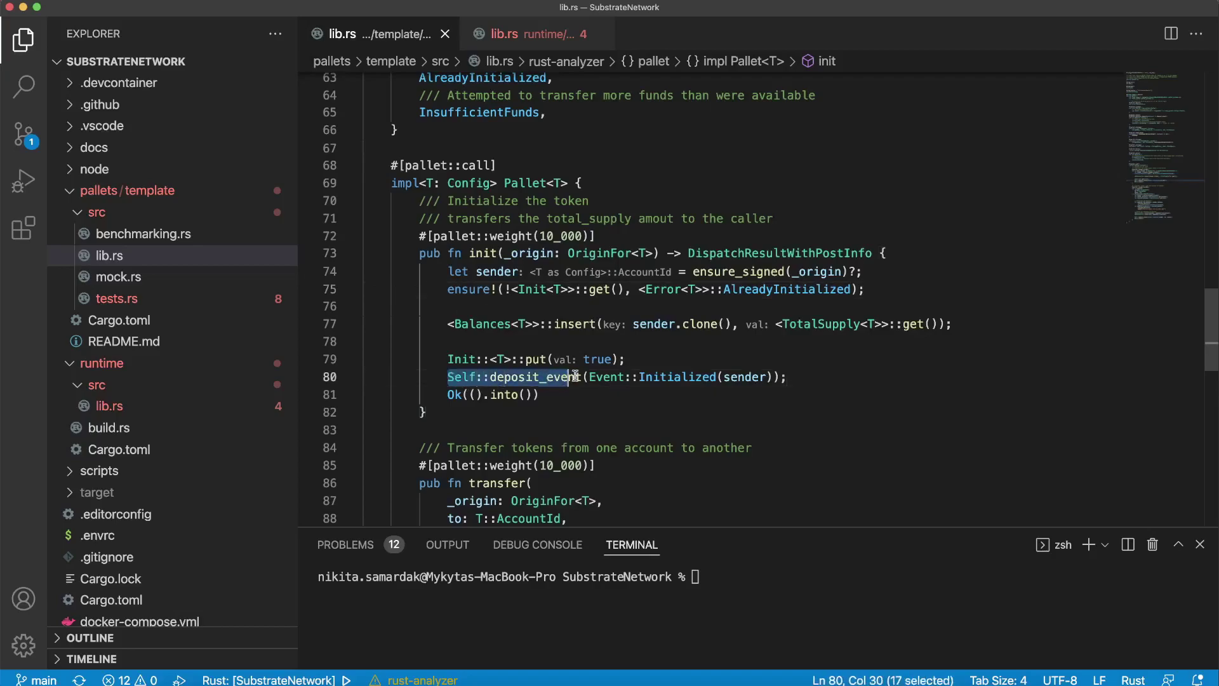
left_click(804, 377)
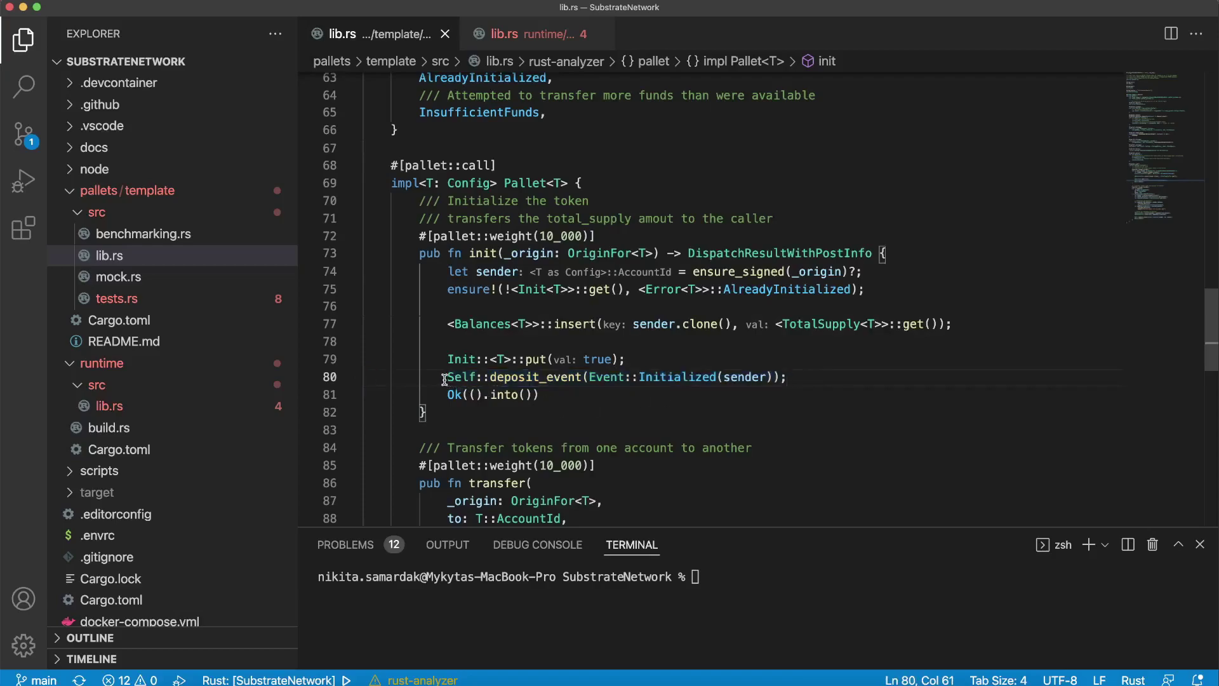
left_click(539, 395)
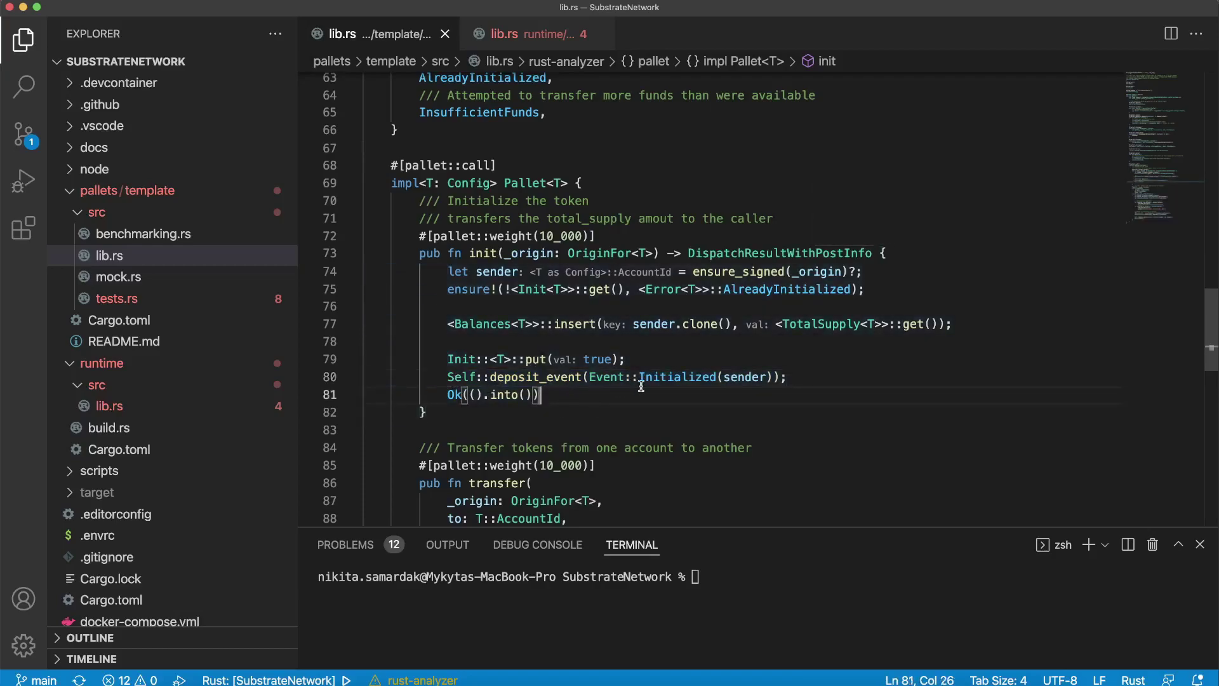
left_click(745, 378)
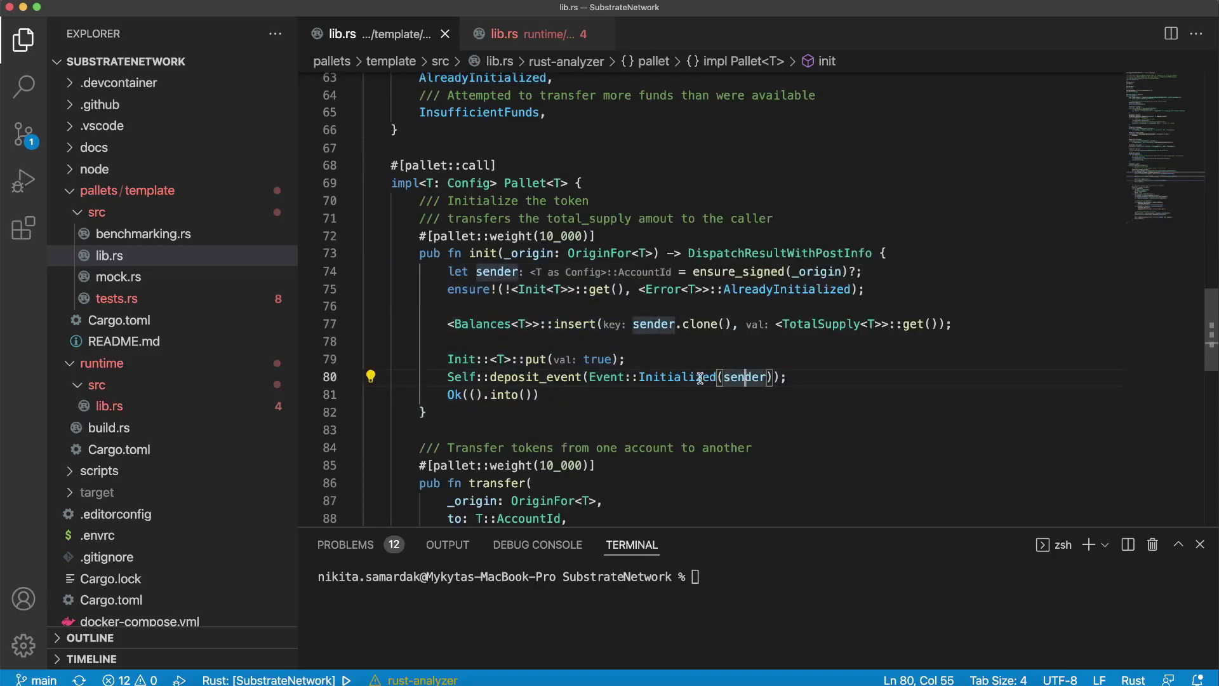
left_click(794, 379)
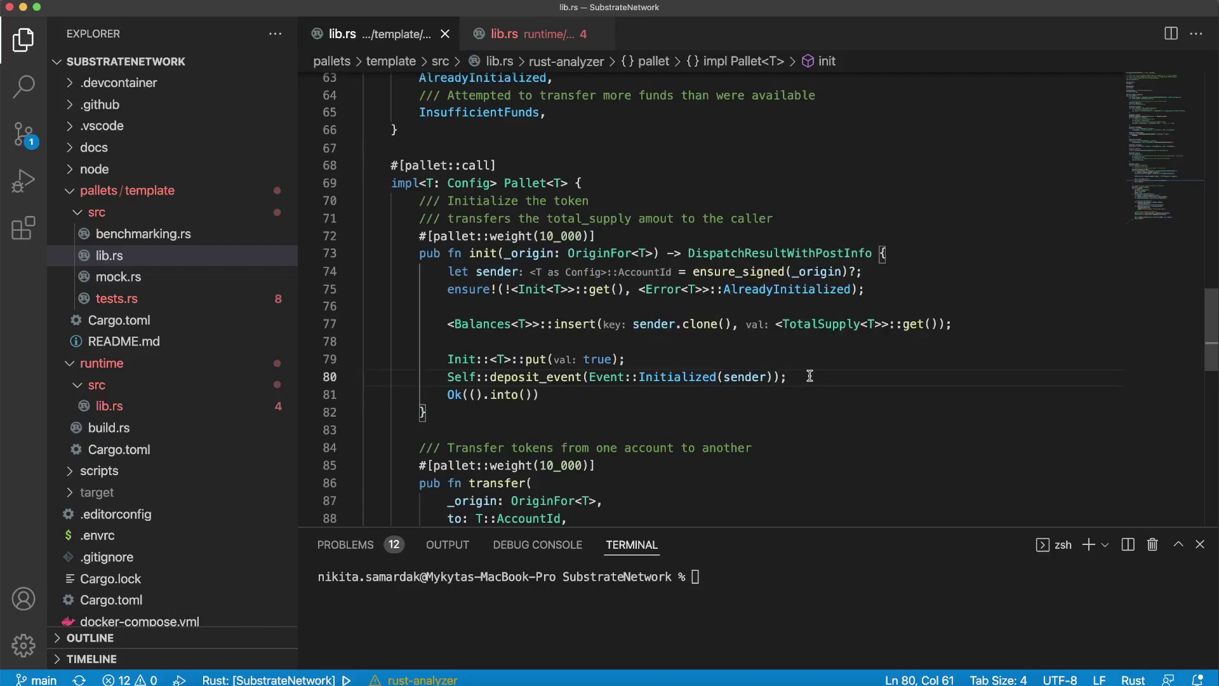
scroll(818, 371, "down", 2)
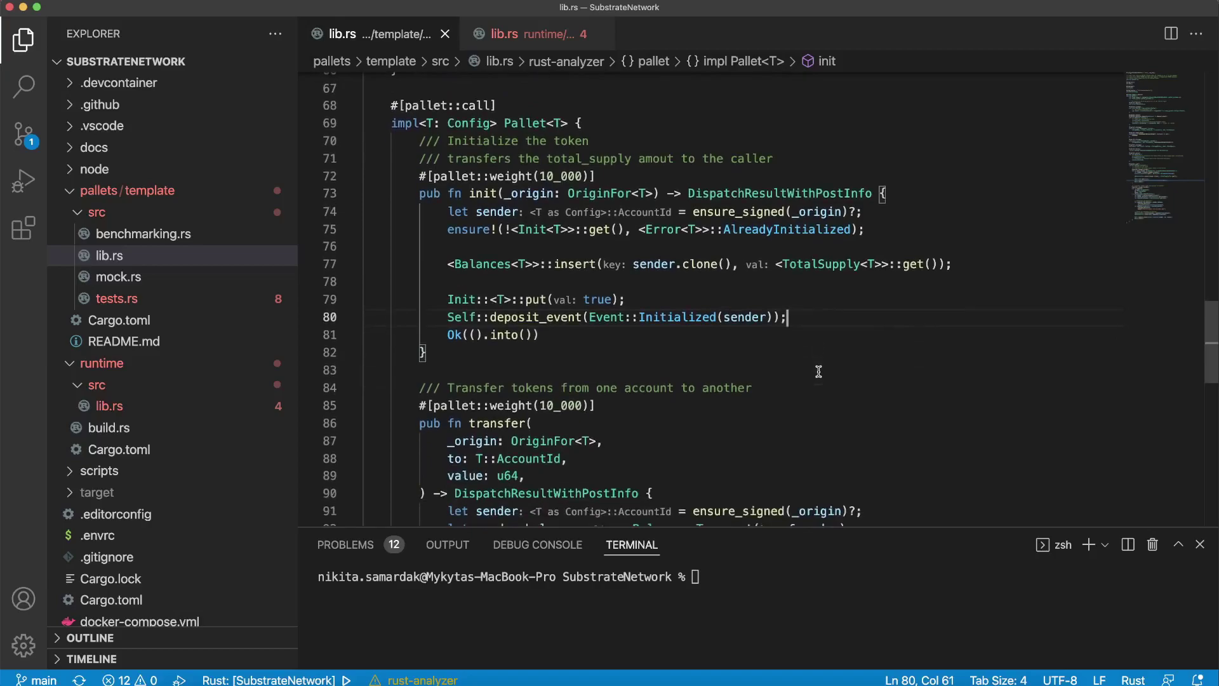
scroll(819, 371, "down", 1)
scroll(819, 372, "down", 1)
scroll(818, 372, "down", 2)
scroll(819, 372, "down", 1)
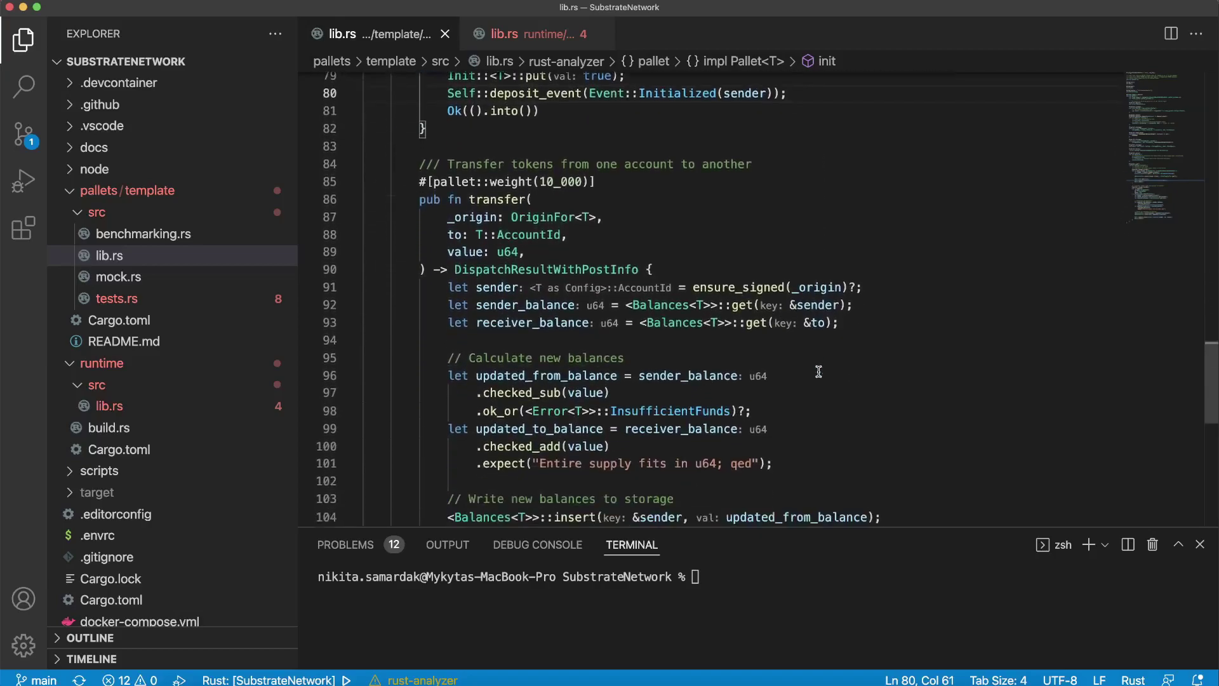
scroll(818, 371, "down", 1)
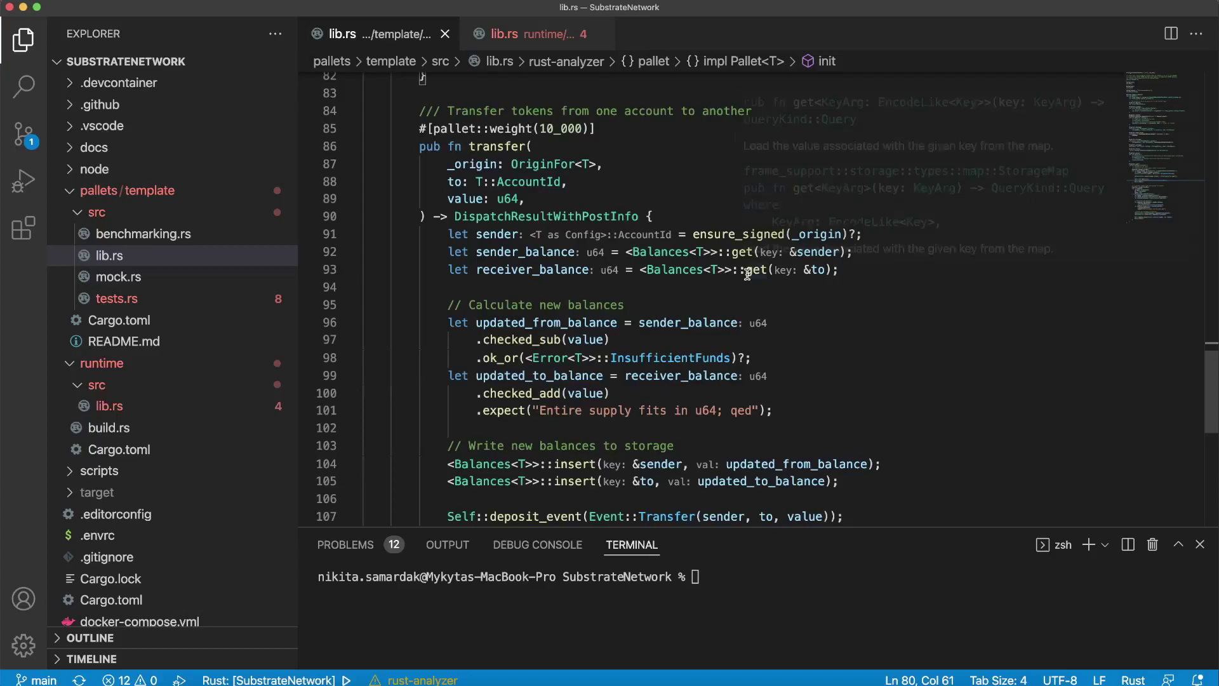
Inspect the transfer function's _origin and to parameters.
left_click(737, 218)
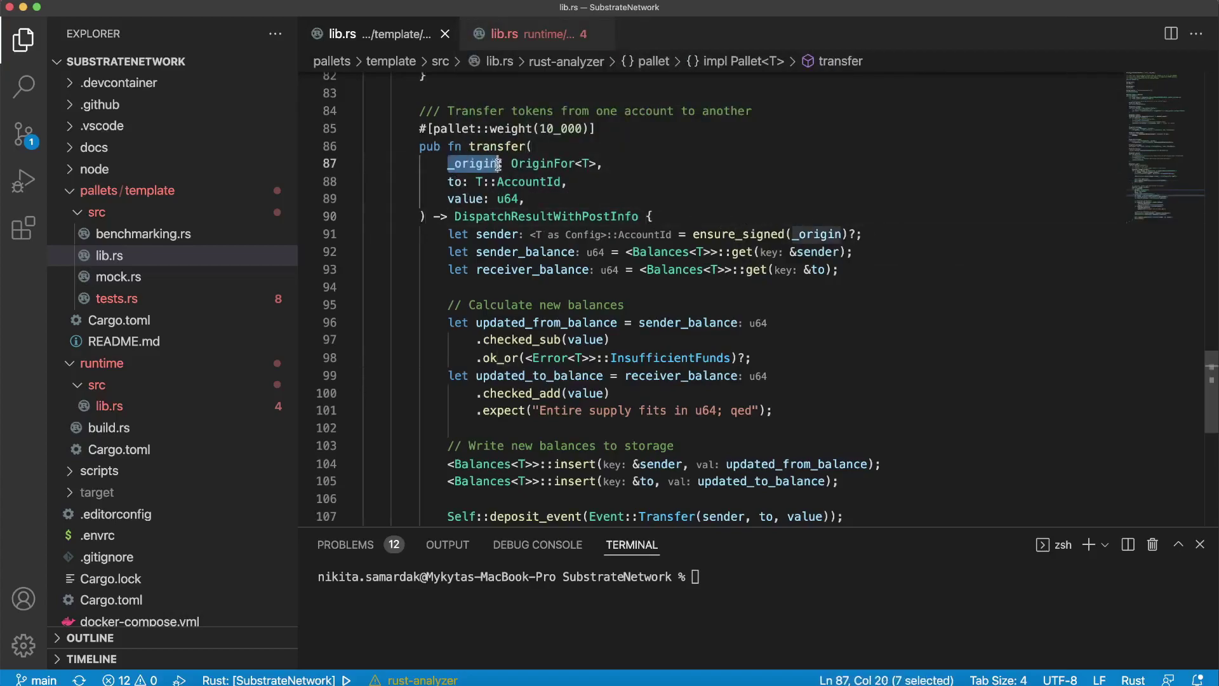
left_click_drag(448, 164, 505, 164)
left_click(614, 165)
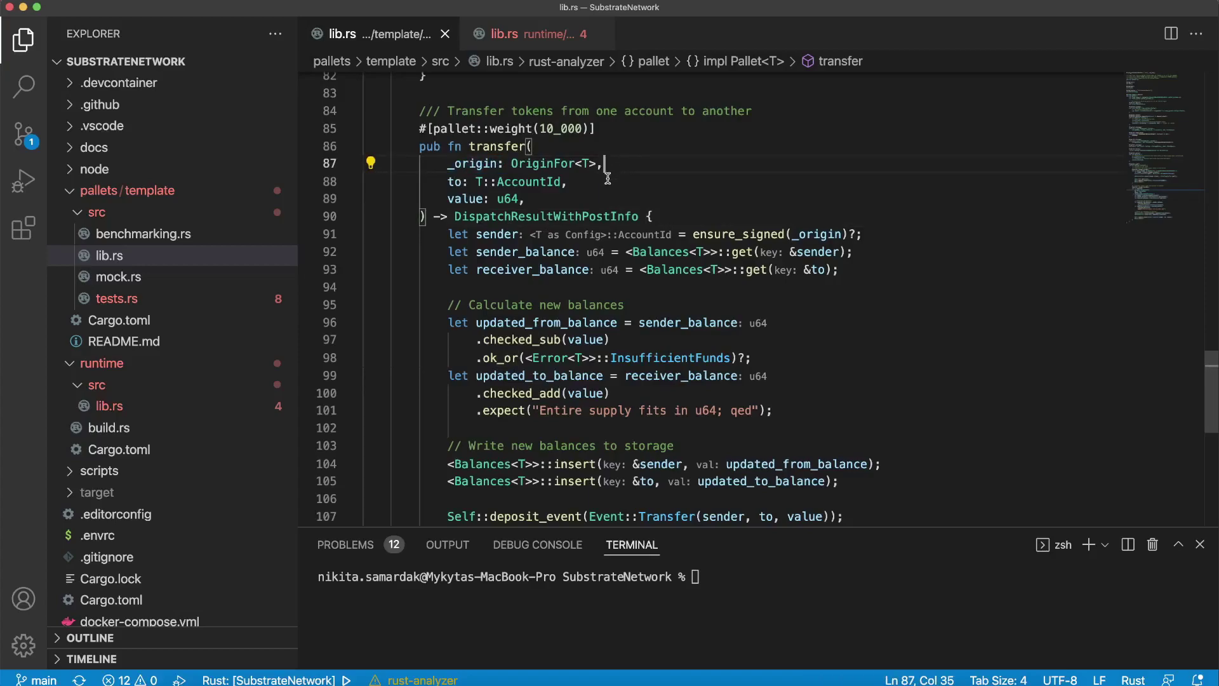
double_click(453, 181)
left_click_drag(473, 181, 576, 181)
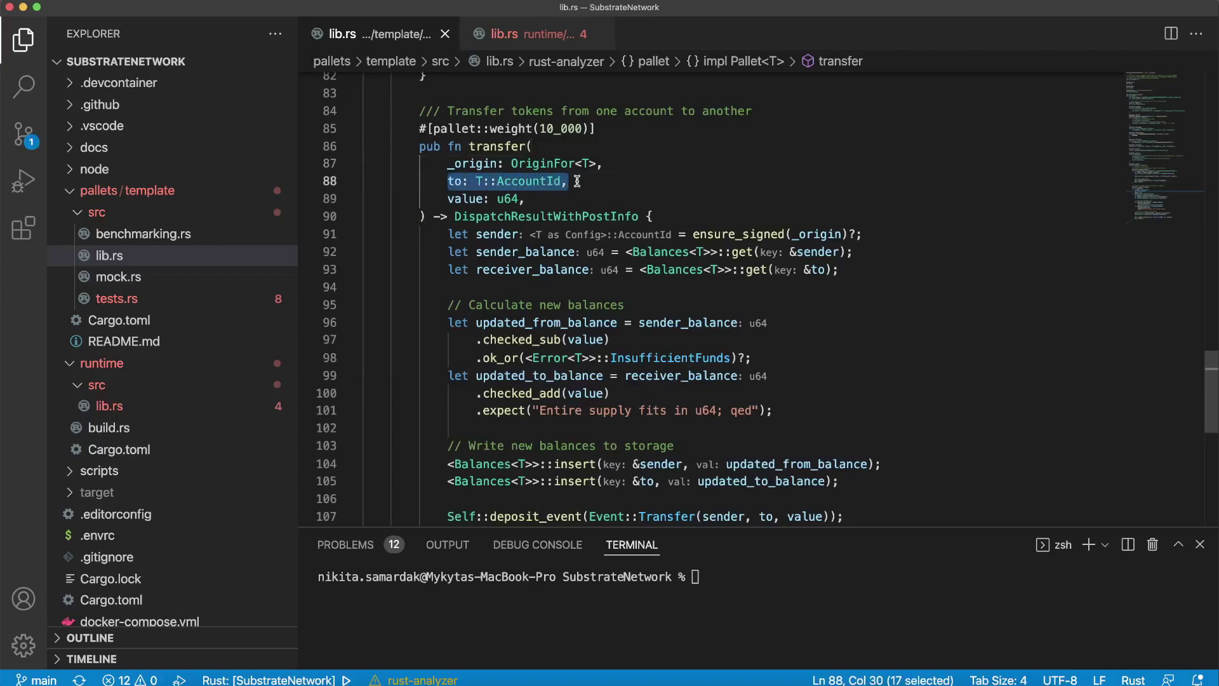
left_click(578, 181)
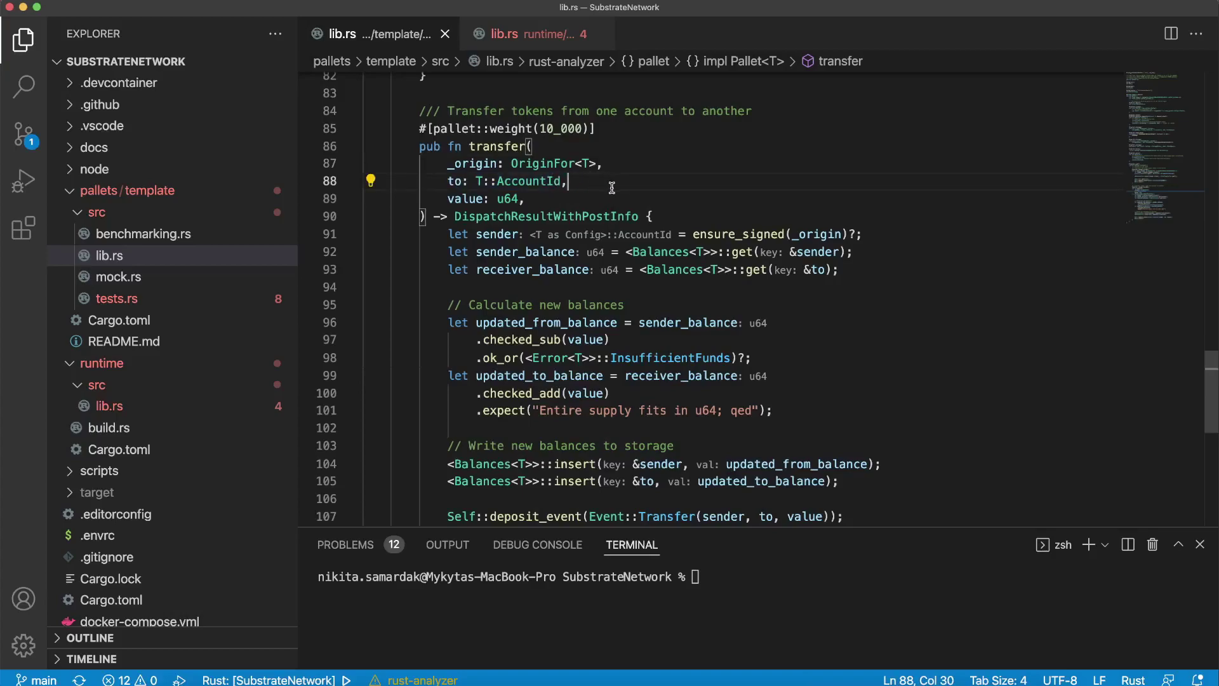
Trace where to is used and review the ensure_signed sender and balance lookups.
left_click(456, 201)
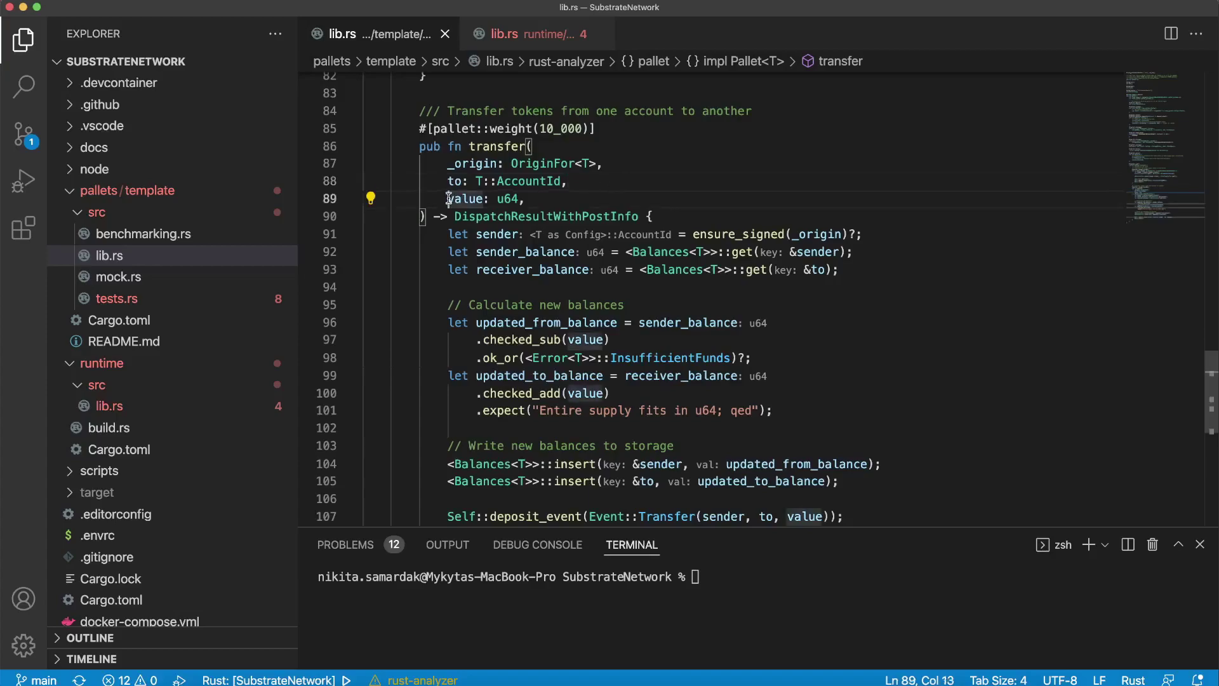
left_click(469, 164)
left_click(455, 181)
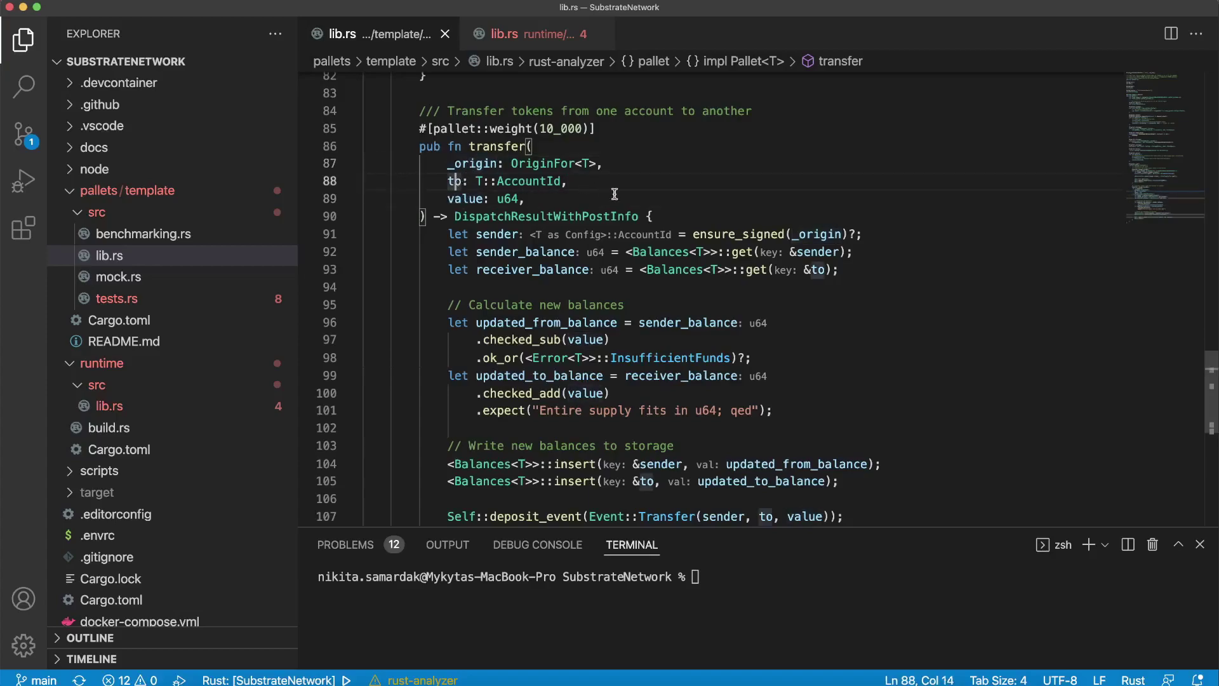
scroll(456, 185, "down", 2)
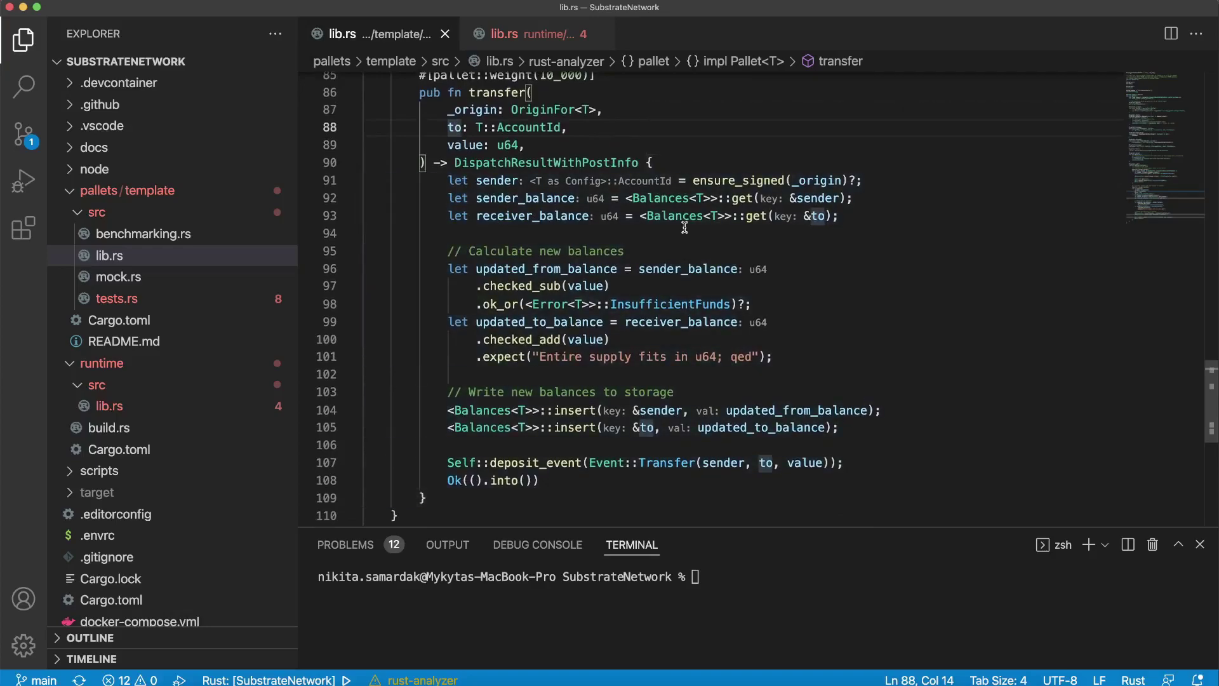
left_click(860, 220)
scroll(897, 221, "up", 2)
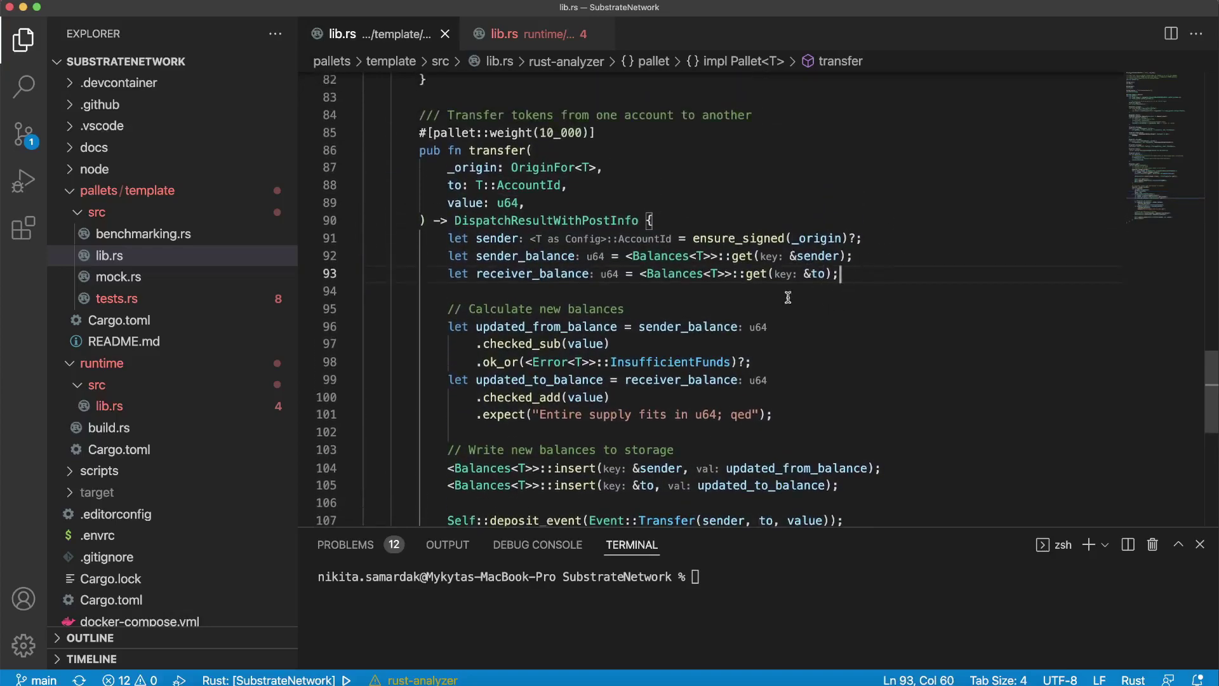
left_click(735, 238)
left_click(891, 240)
left_click_drag(448, 255, 869, 256)
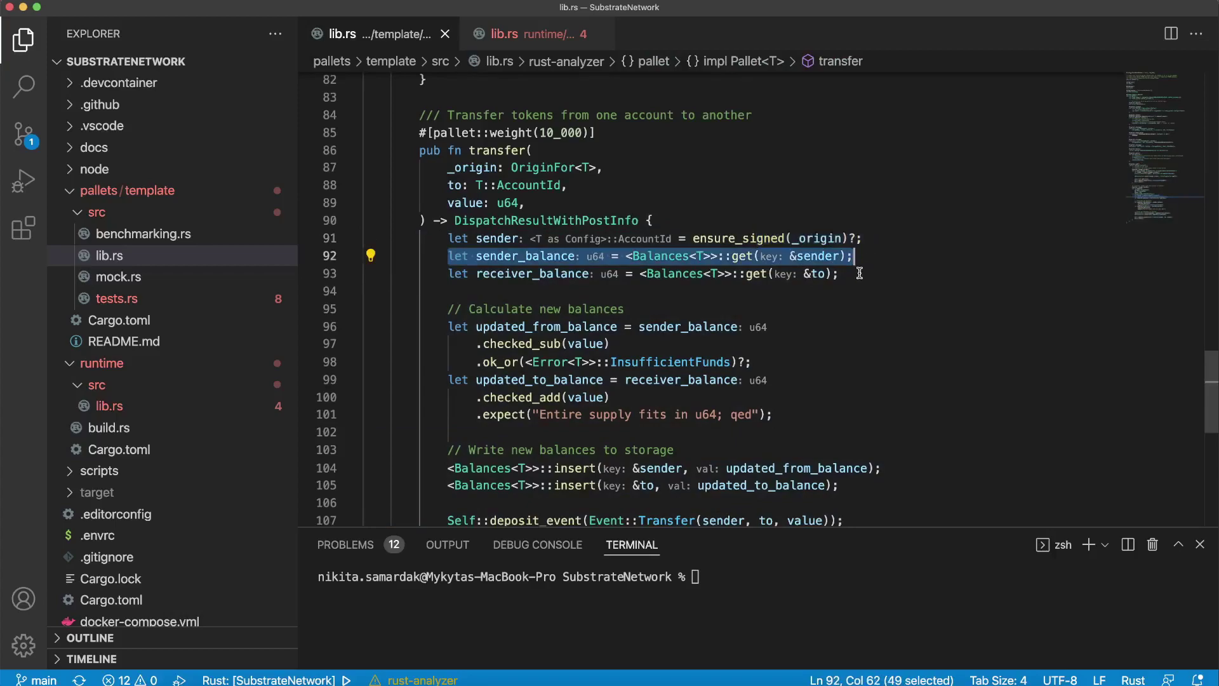
left_click(813, 257)
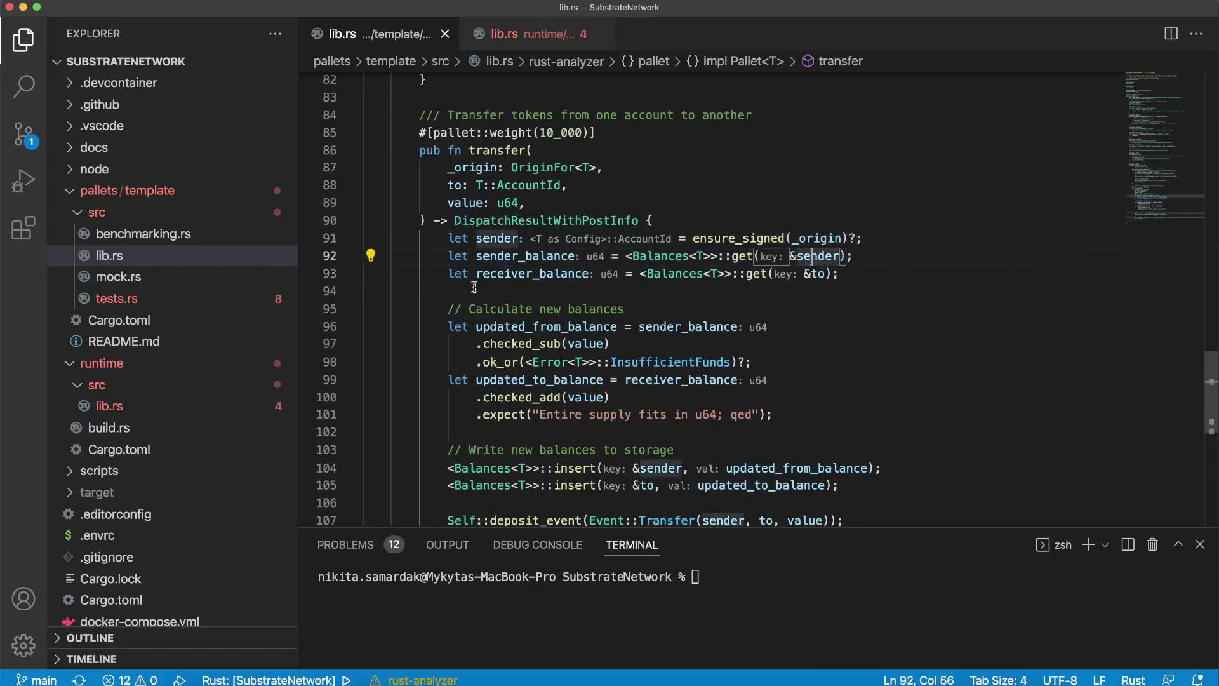
left_click_drag(448, 273, 853, 273)
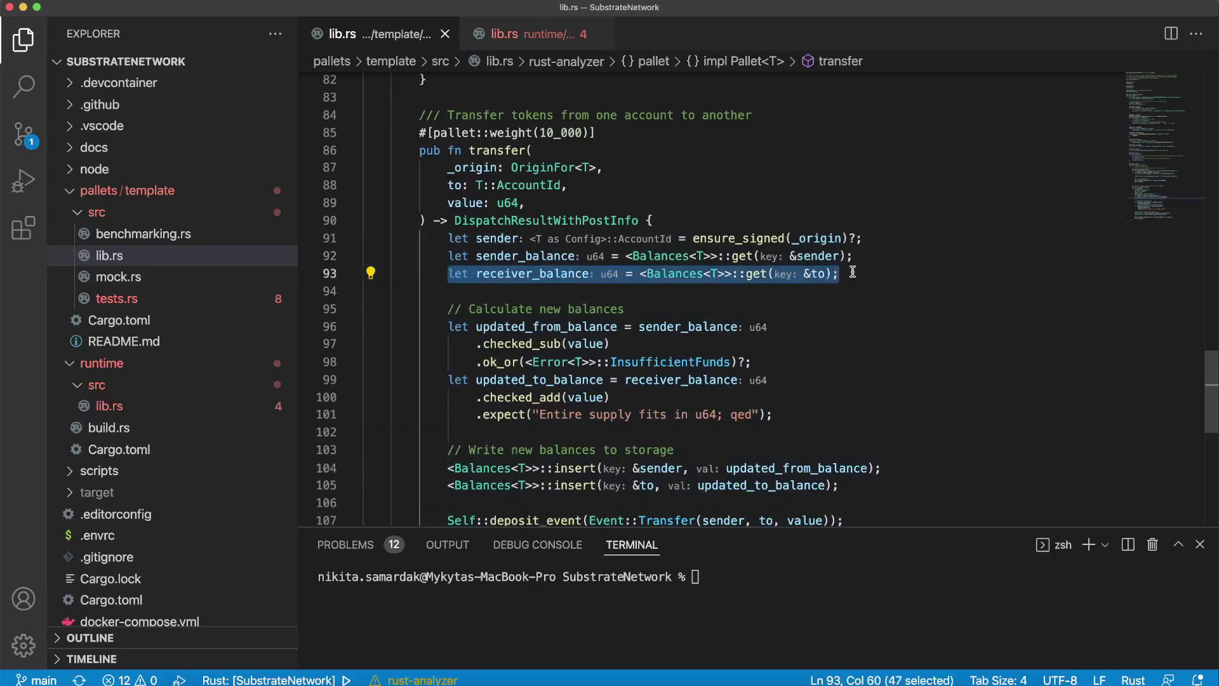
scroll(852, 272, "down", 3)
left_click(690, 291)
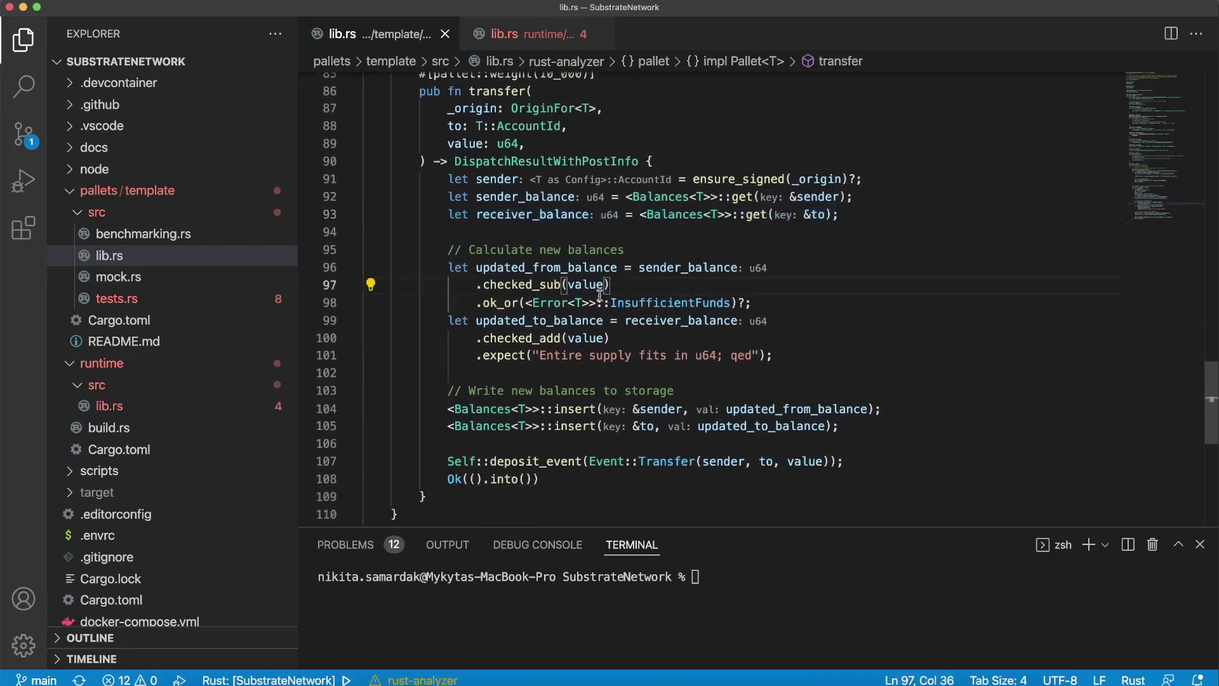
left_click(693, 268)
left_click(663, 284)
left_click(606, 285)
left_click(659, 285)
left_click(642, 336)
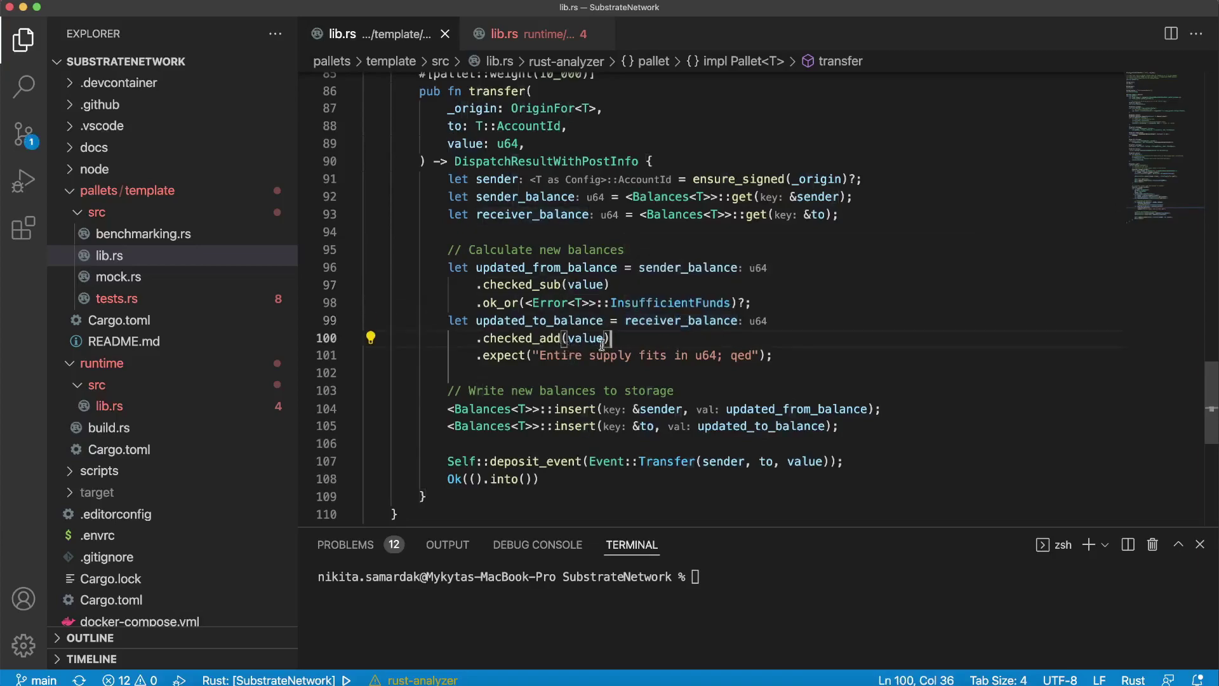
left_click(824, 358)
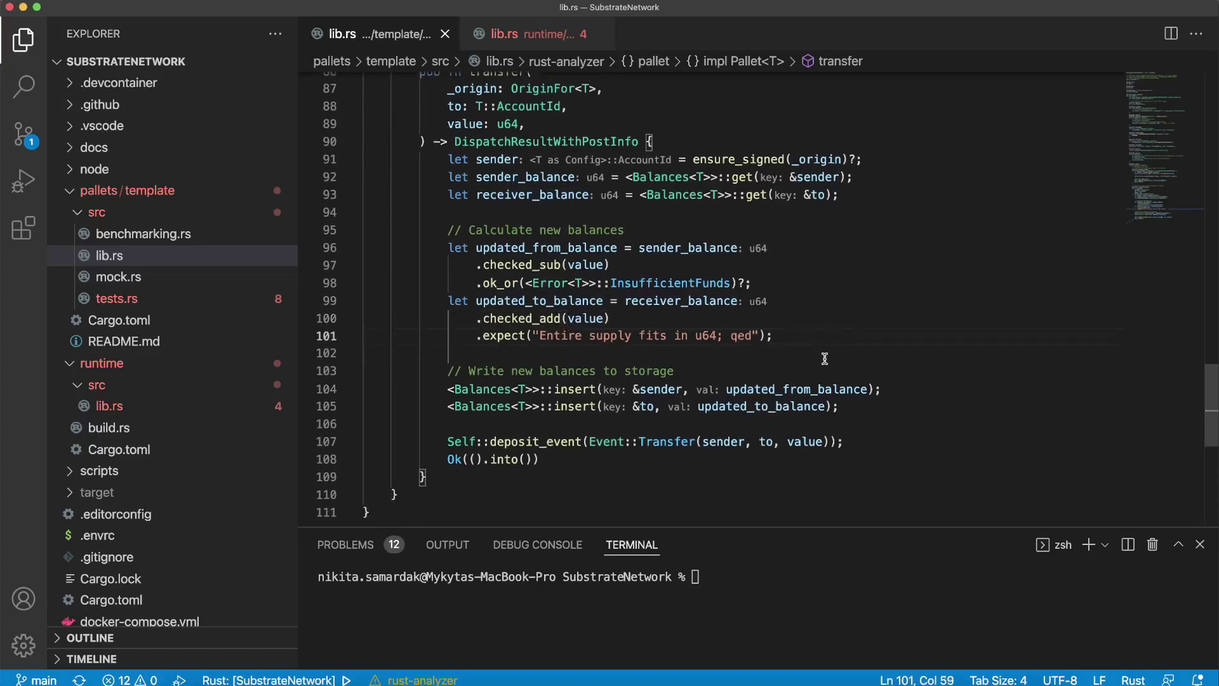
scroll(825, 358, "down", 1)
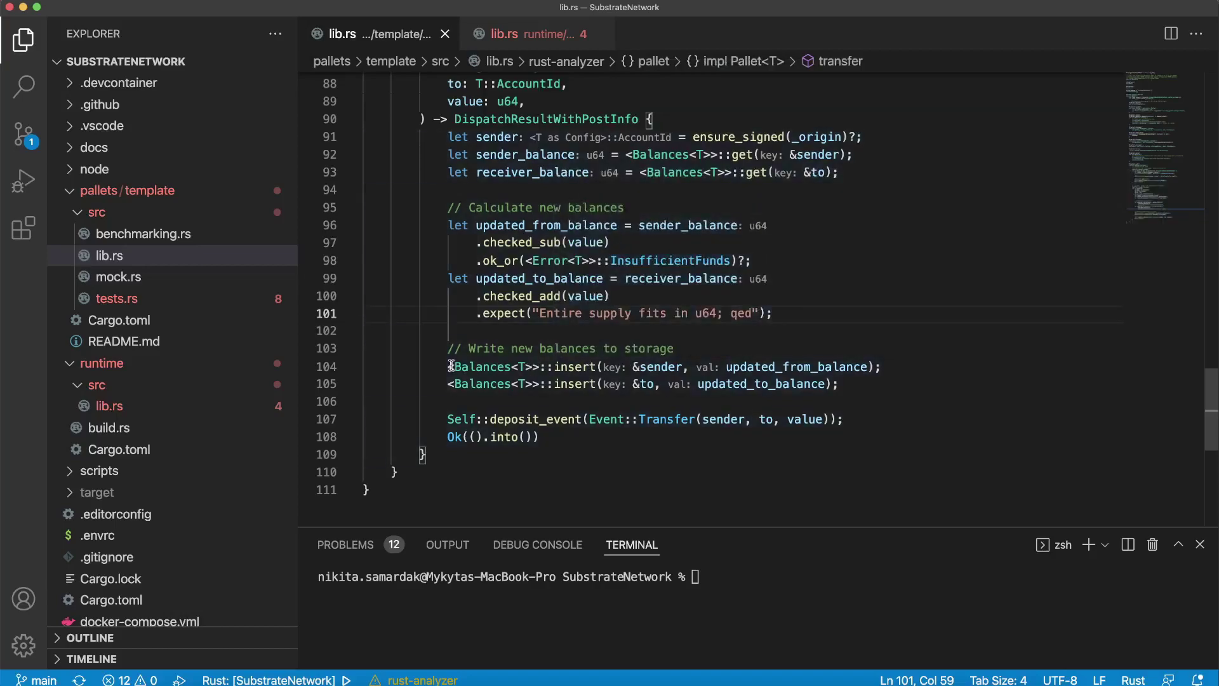
left_click_drag(449, 366, 568, 365)
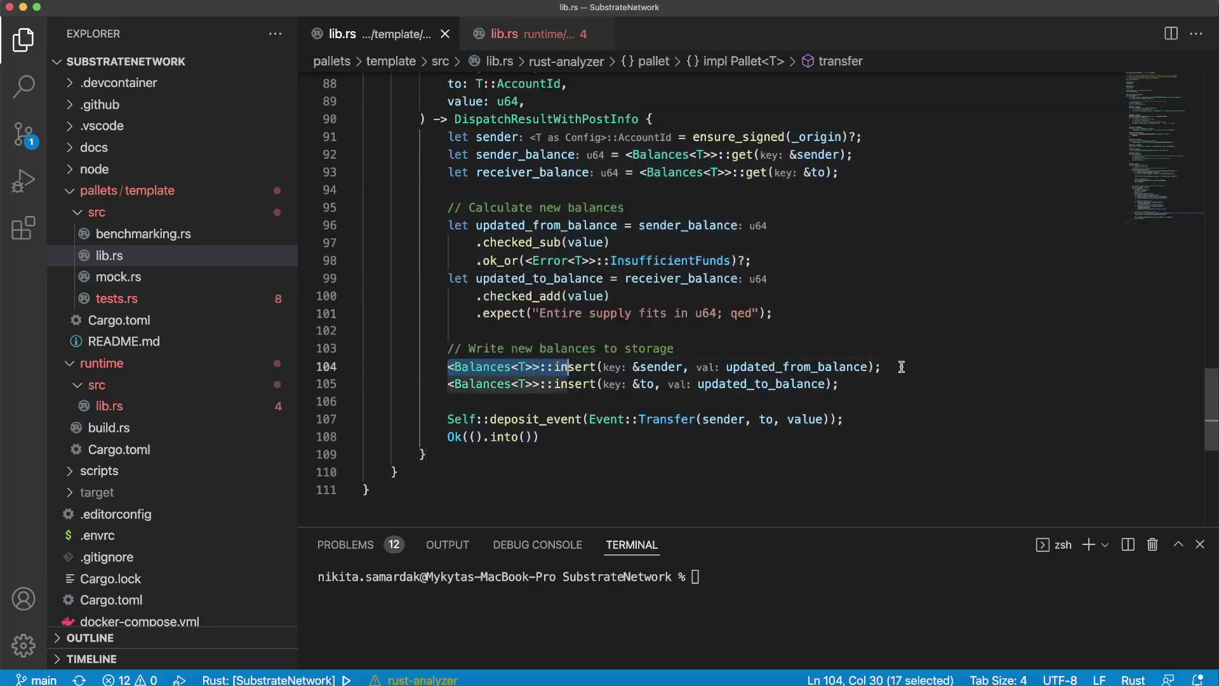
left_click_drag(901, 366, 903, 366)
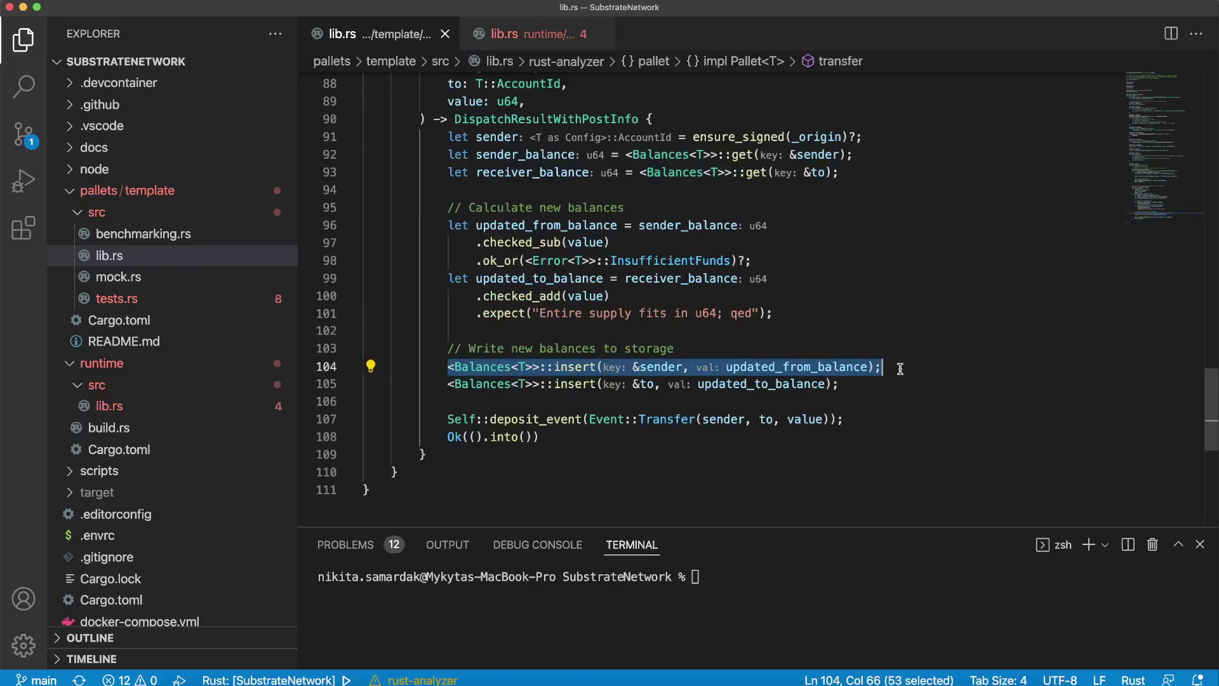
left_click(898, 370)
left_click(678, 367)
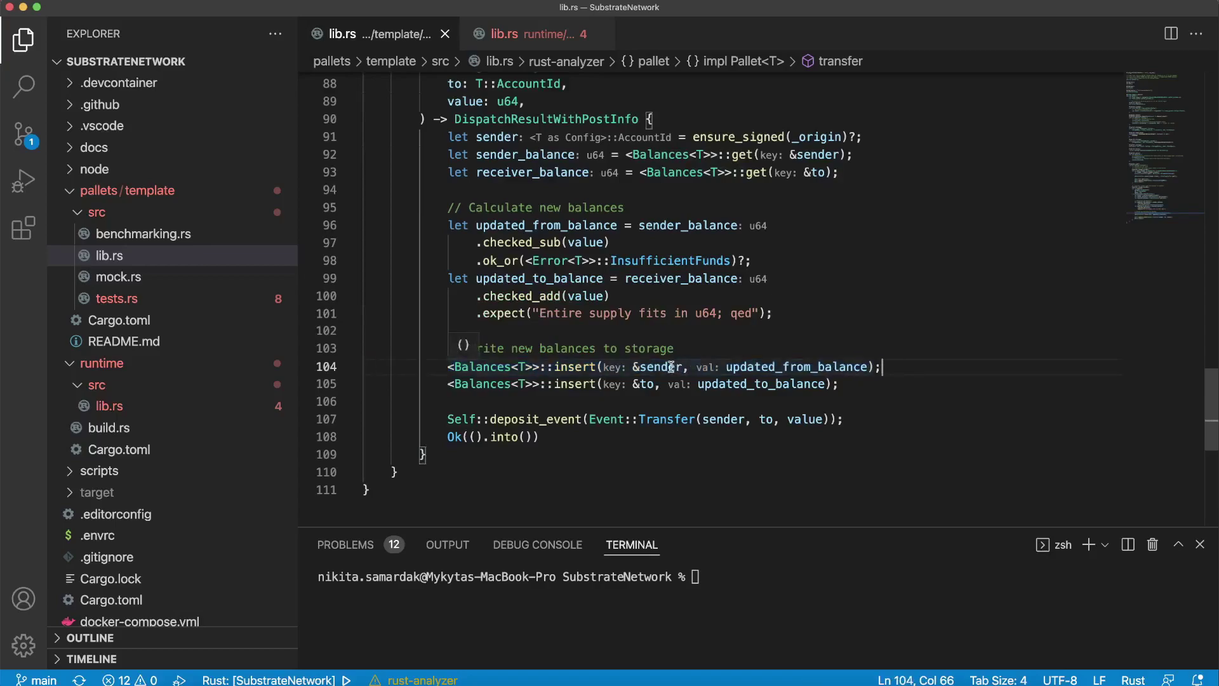
left_click(780, 369)
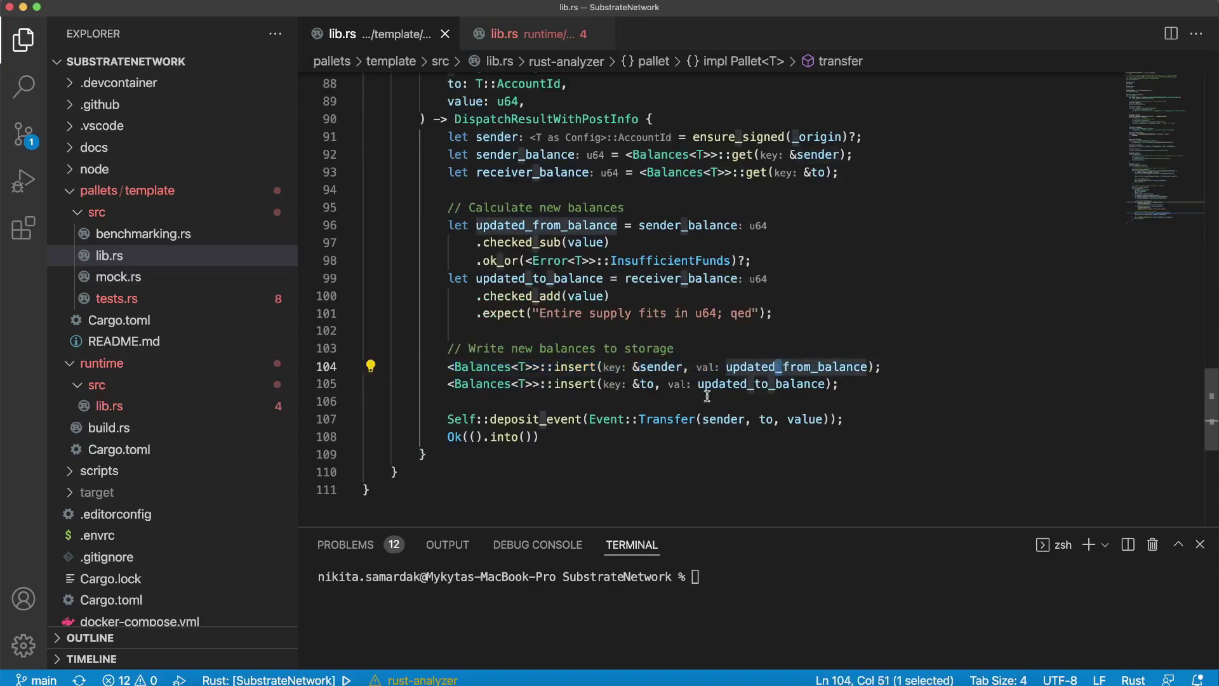
left_click(649, 384)
left_click(860, 383)
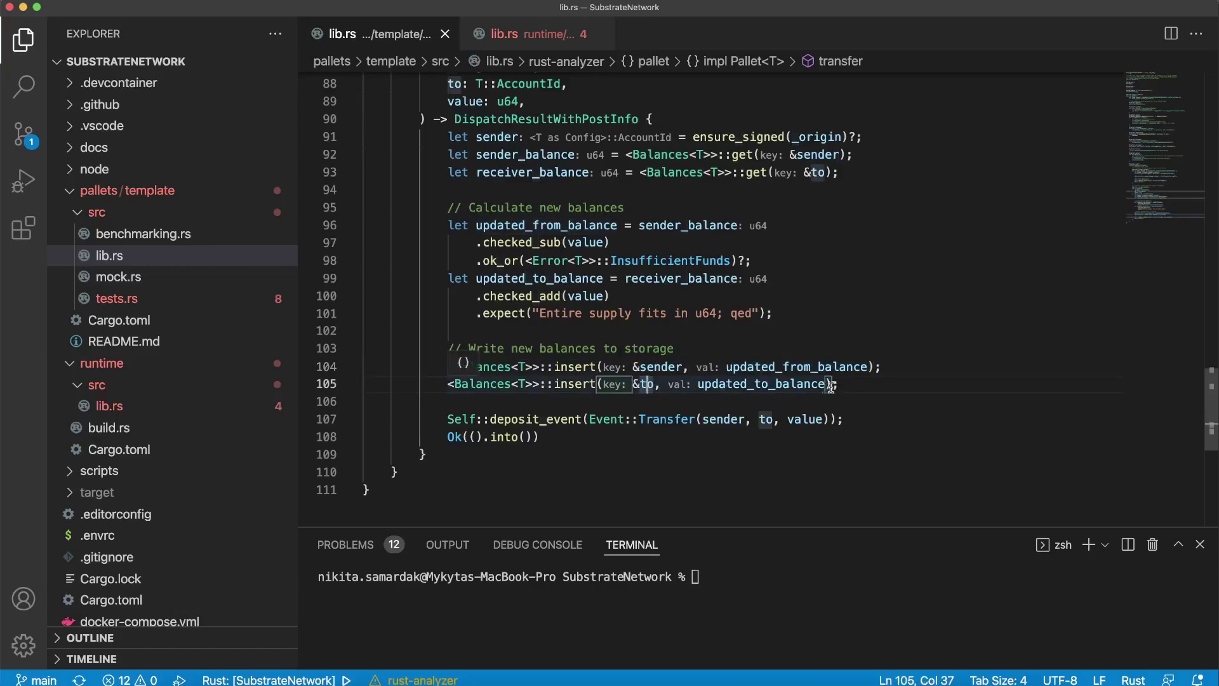
left_click(750, 384)
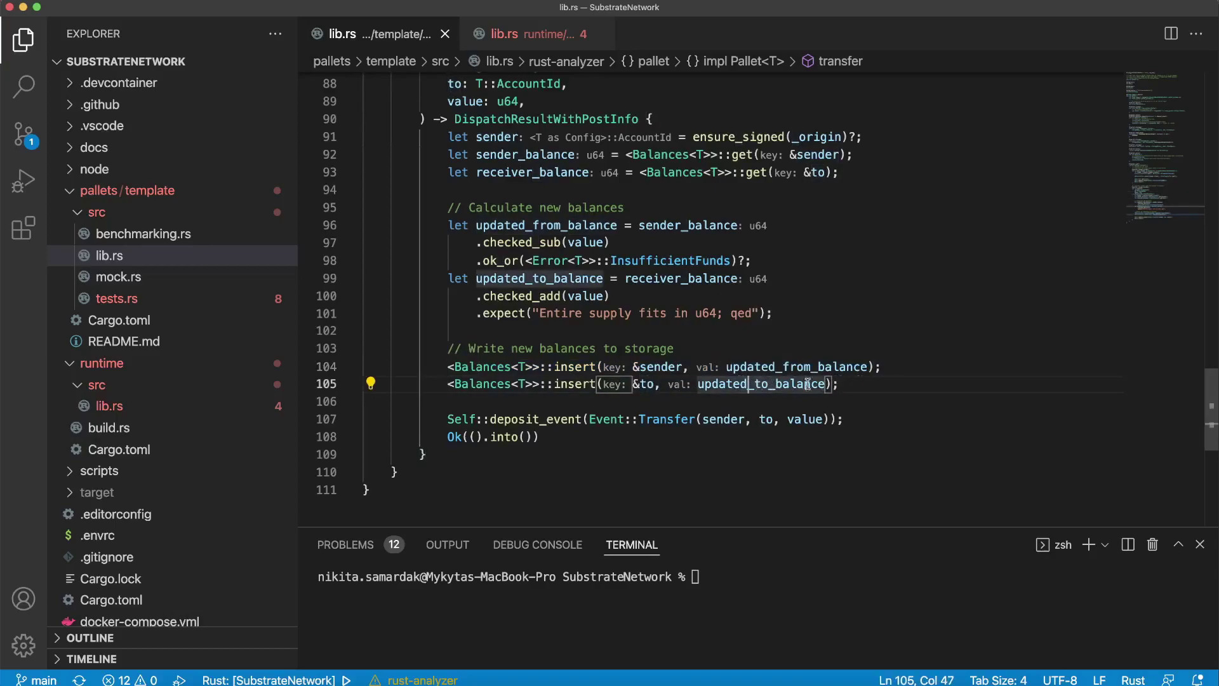
left_click(850, 382)
left_click_drag(447, 420, 867, 416)
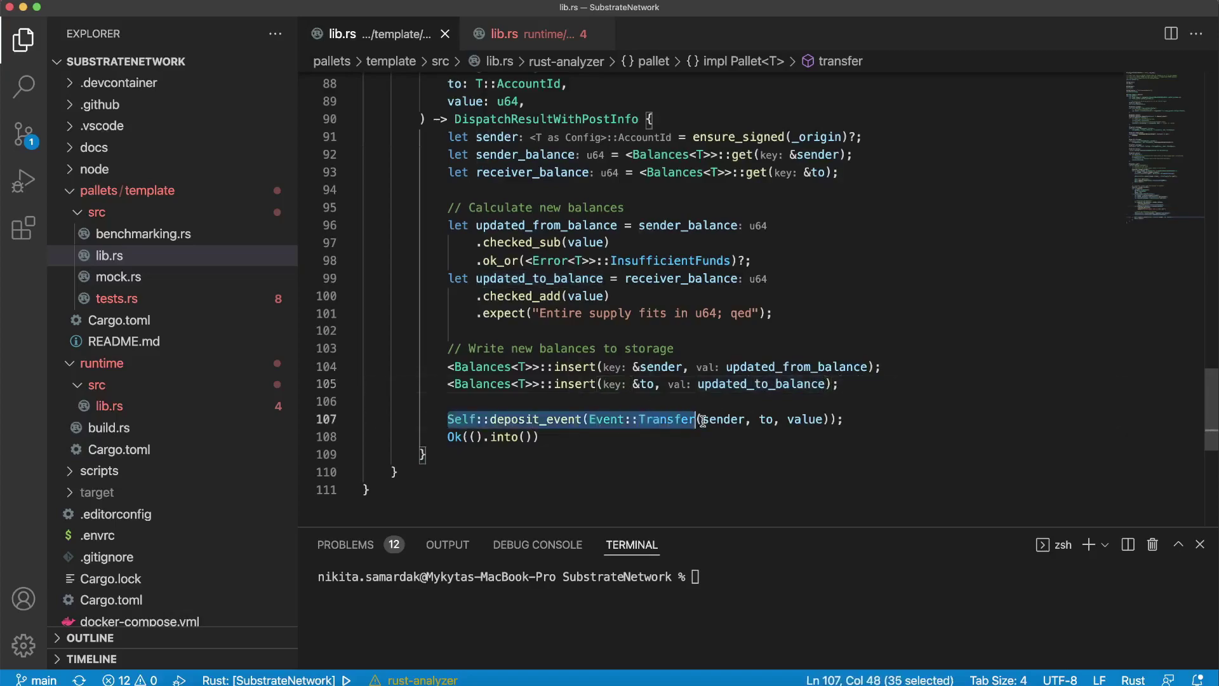
left_click(853, 419)
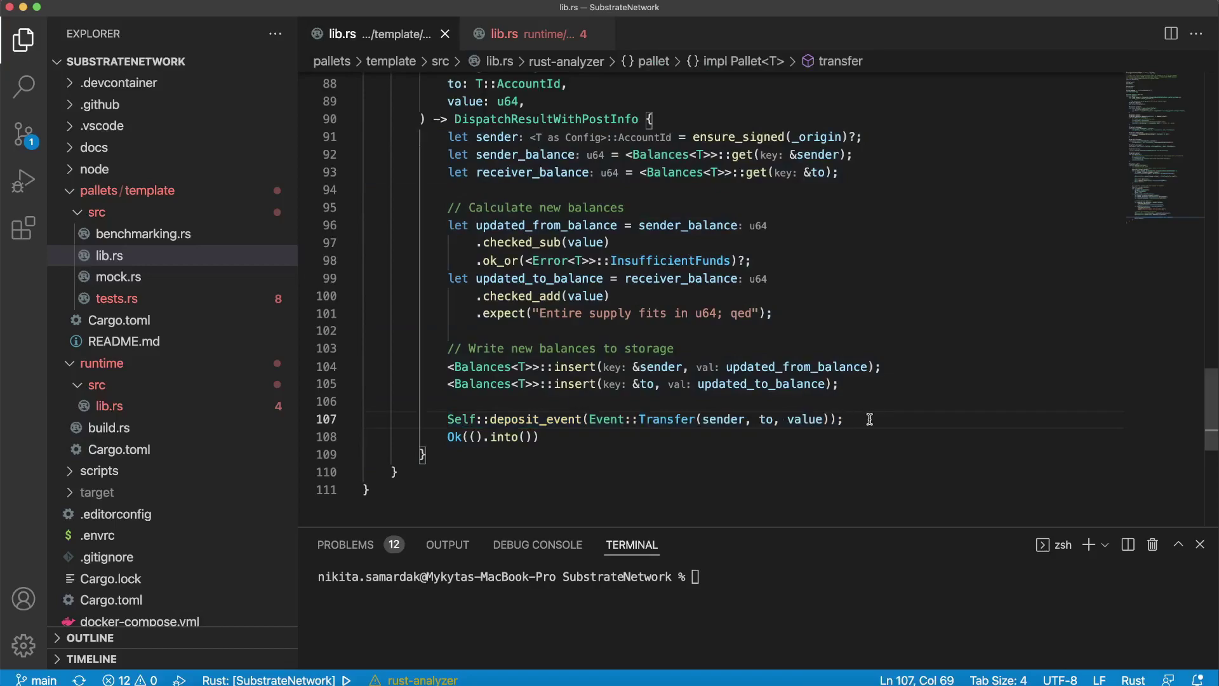
scroll(870, 420, "up", 2)
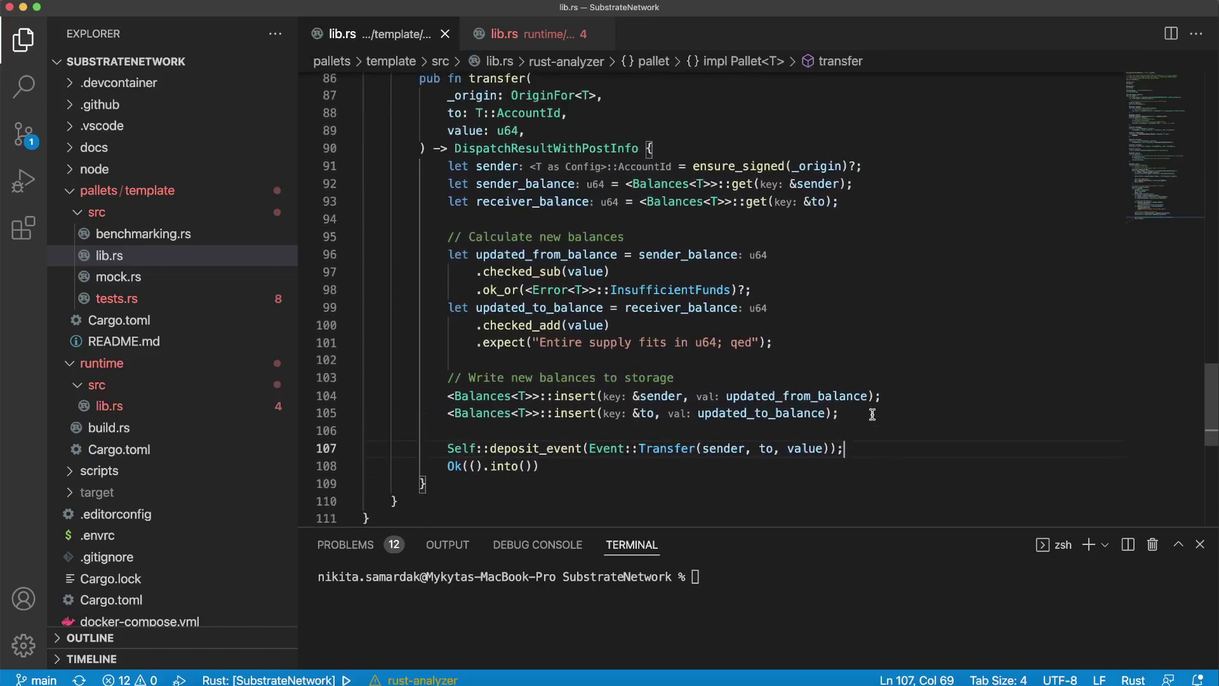
left_click(731, 449)
left_click(766, 448)
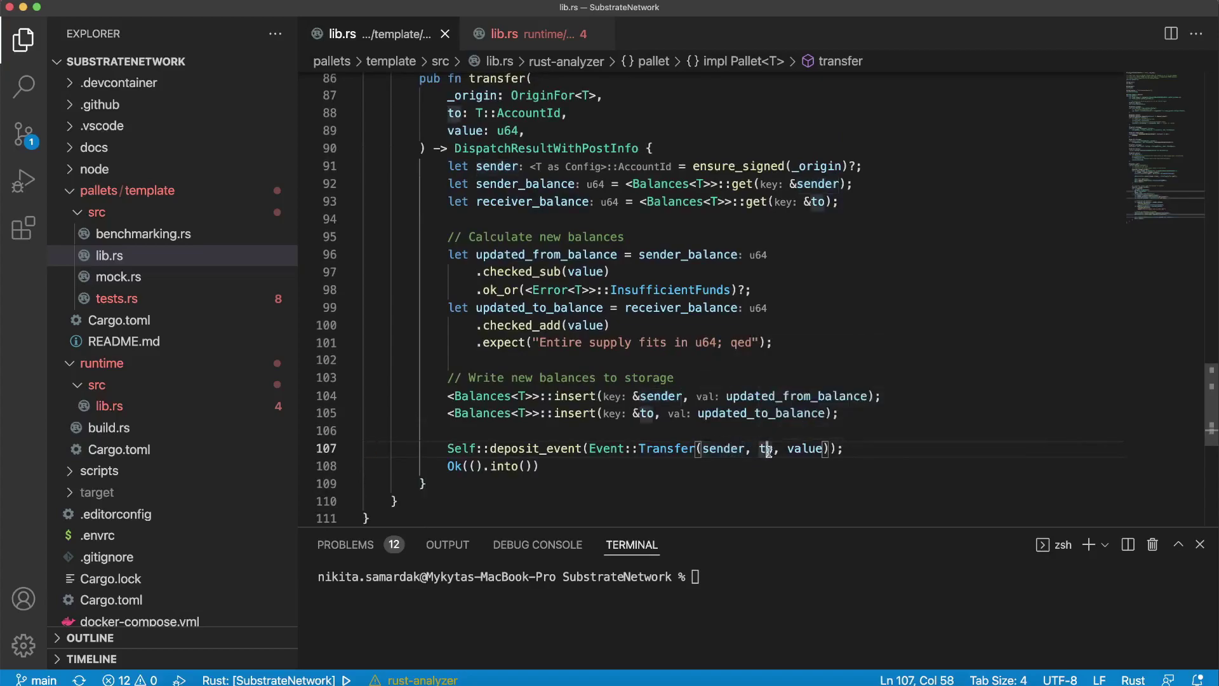
left_click(860, 448)
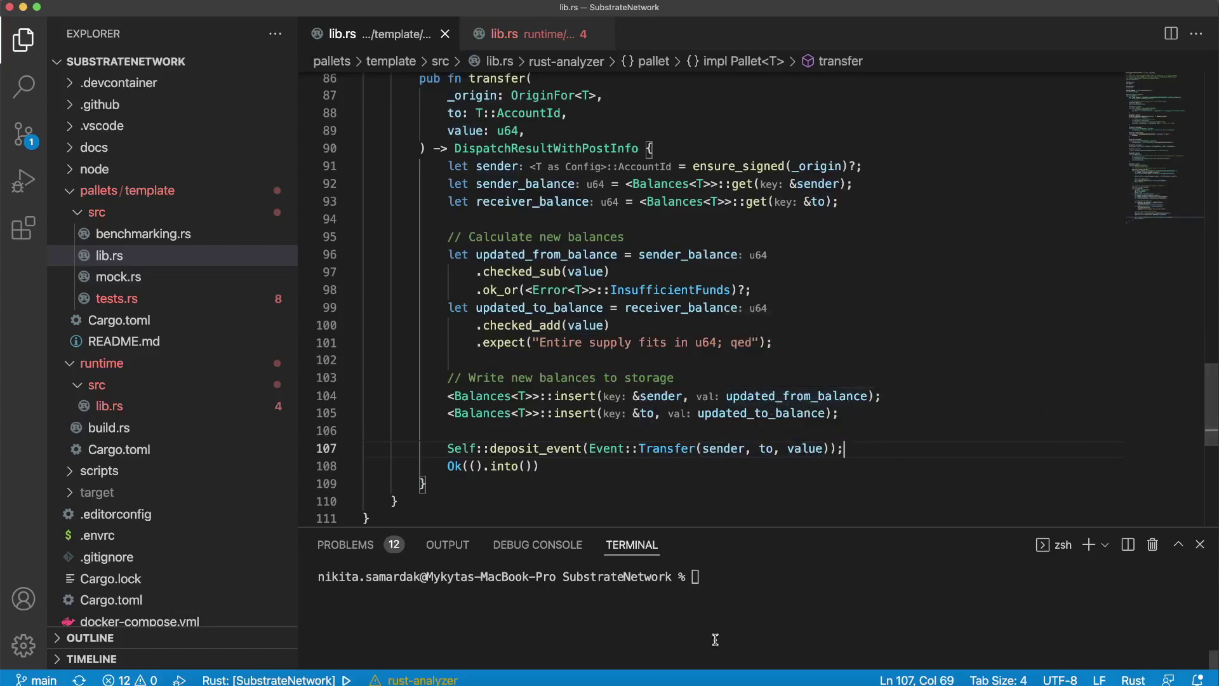
Build and launch the node with cargo run --release in the integrated terminal.
left_click(771, 589)
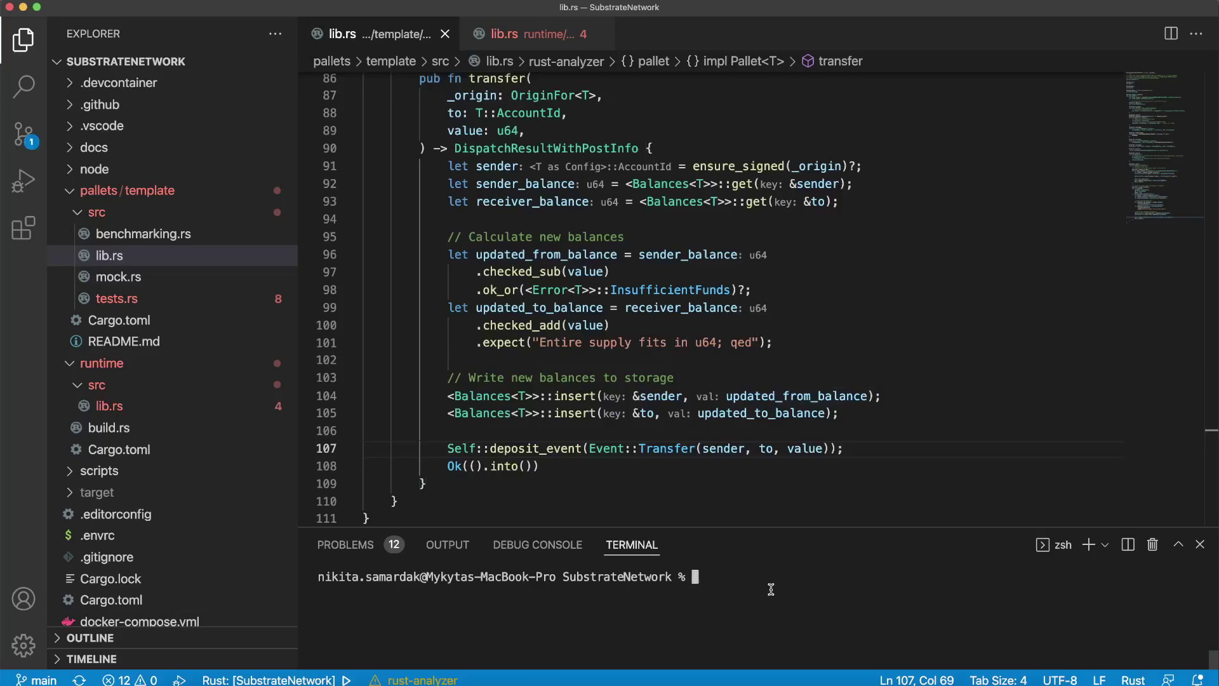
type("clearcargo run --release")
key("Return")
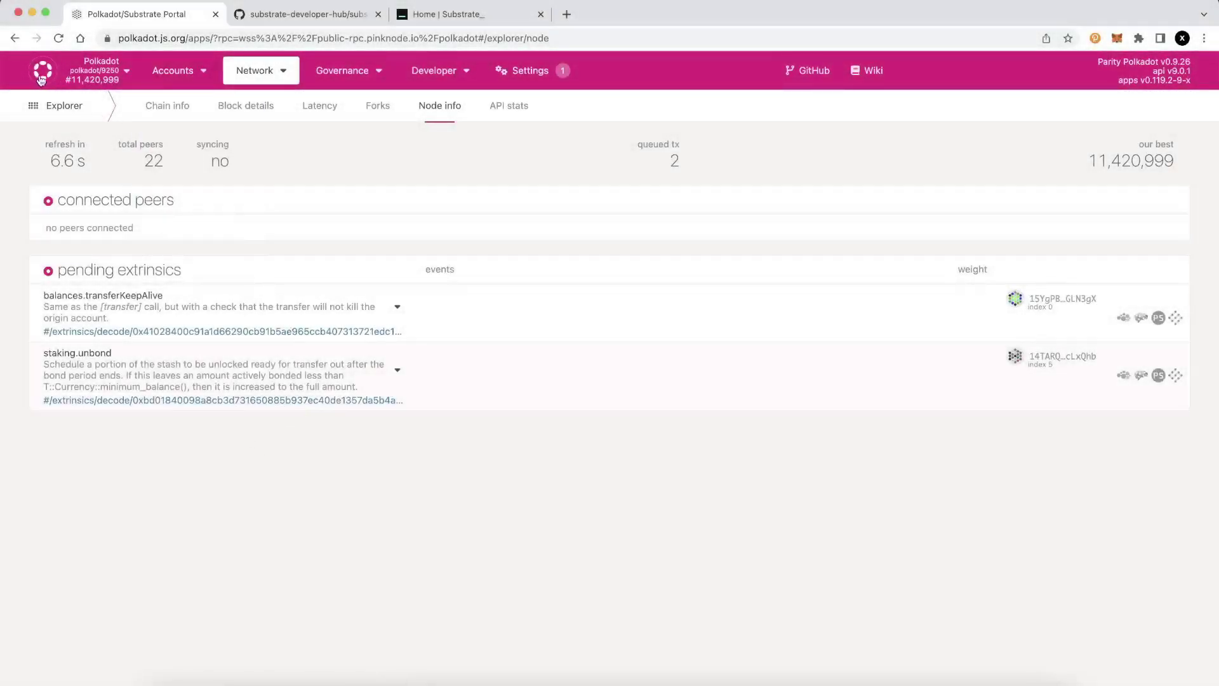
Connect Polkadot.js Apps to the Local Node development endpoint.
left_click(42, 77)
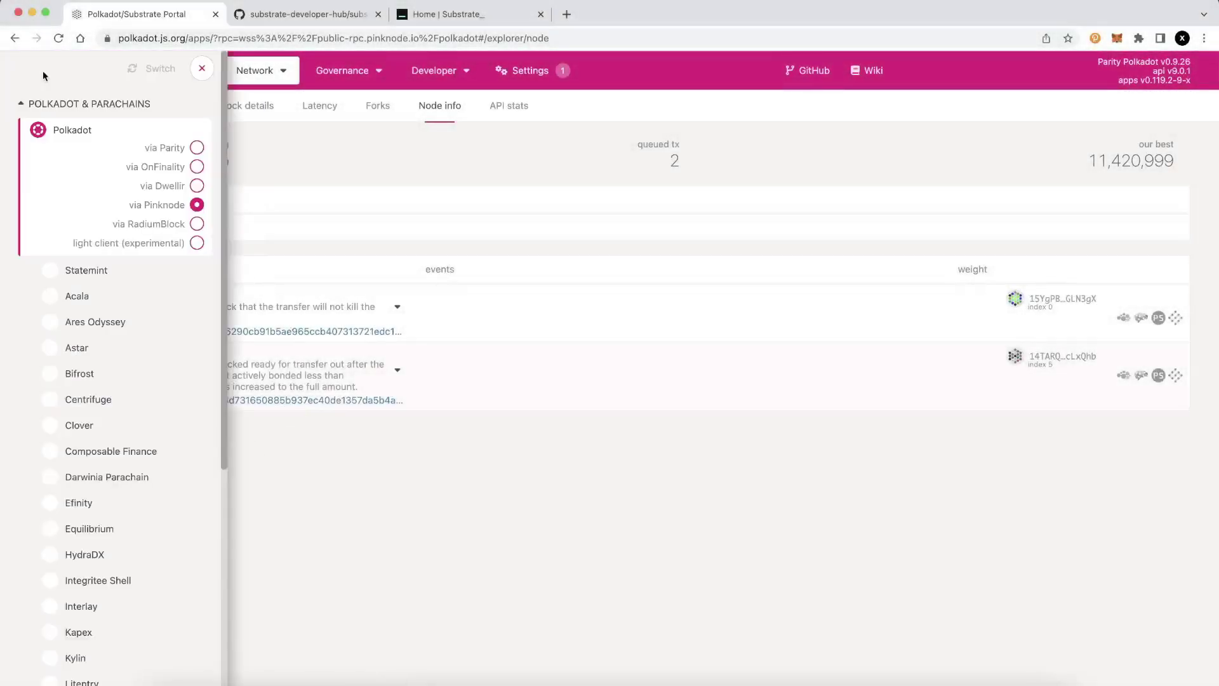
left_click(138, 107)
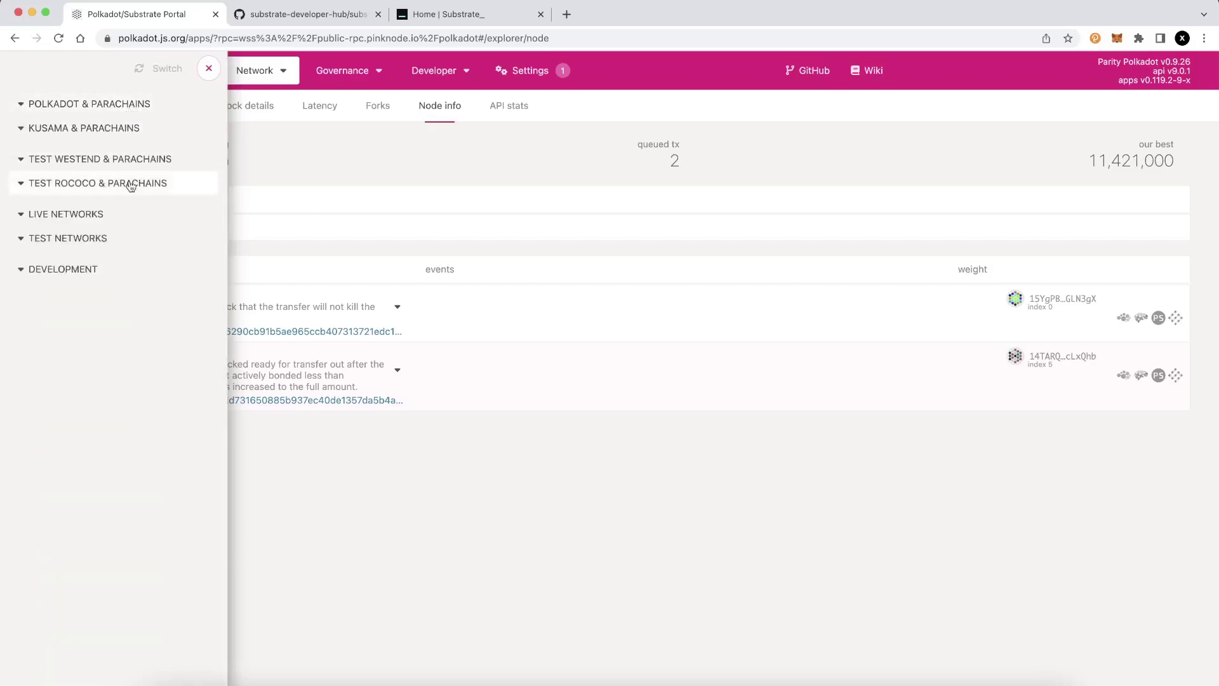
left_click(85, 273)
left_click(107, 302)
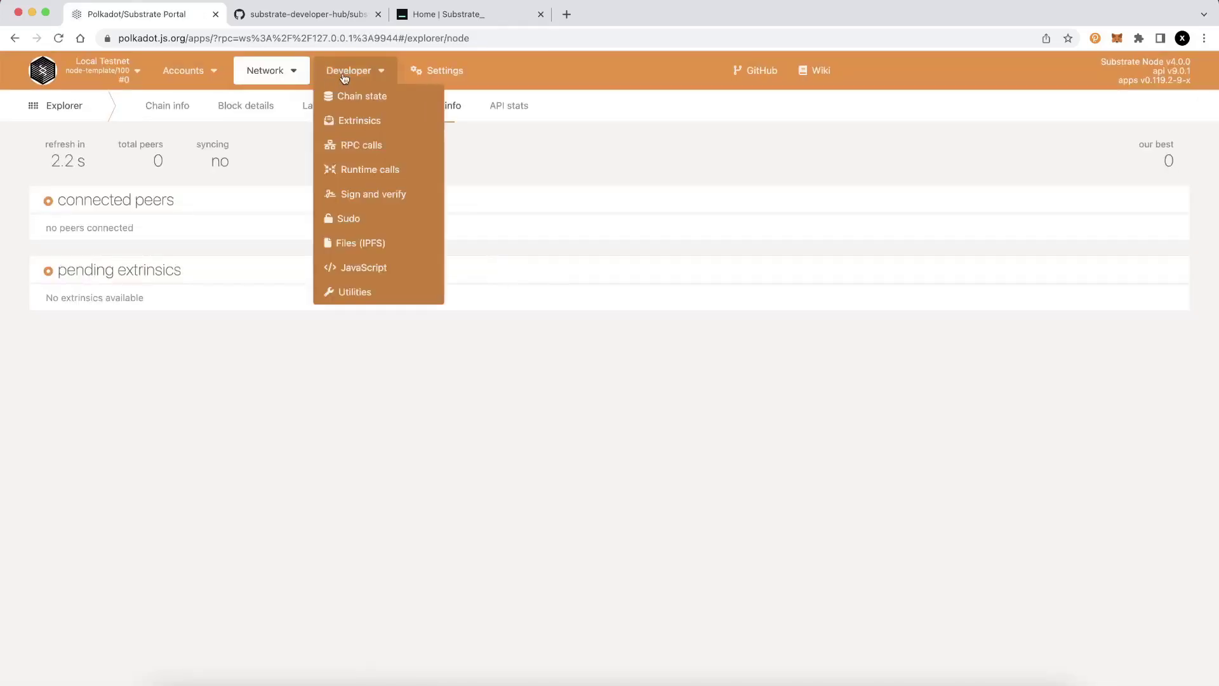
mouse_move(265, 72)
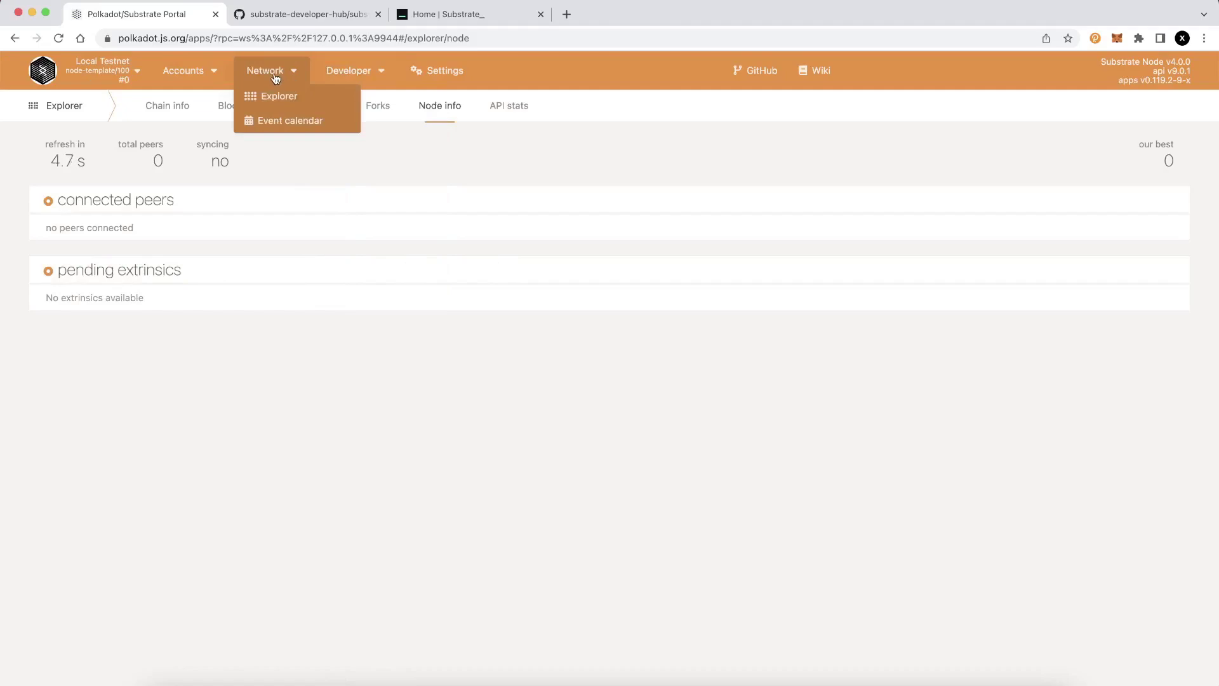
Select the simpleToken pallet on the Developer > Extrinsics page.
left_click(384, 120)
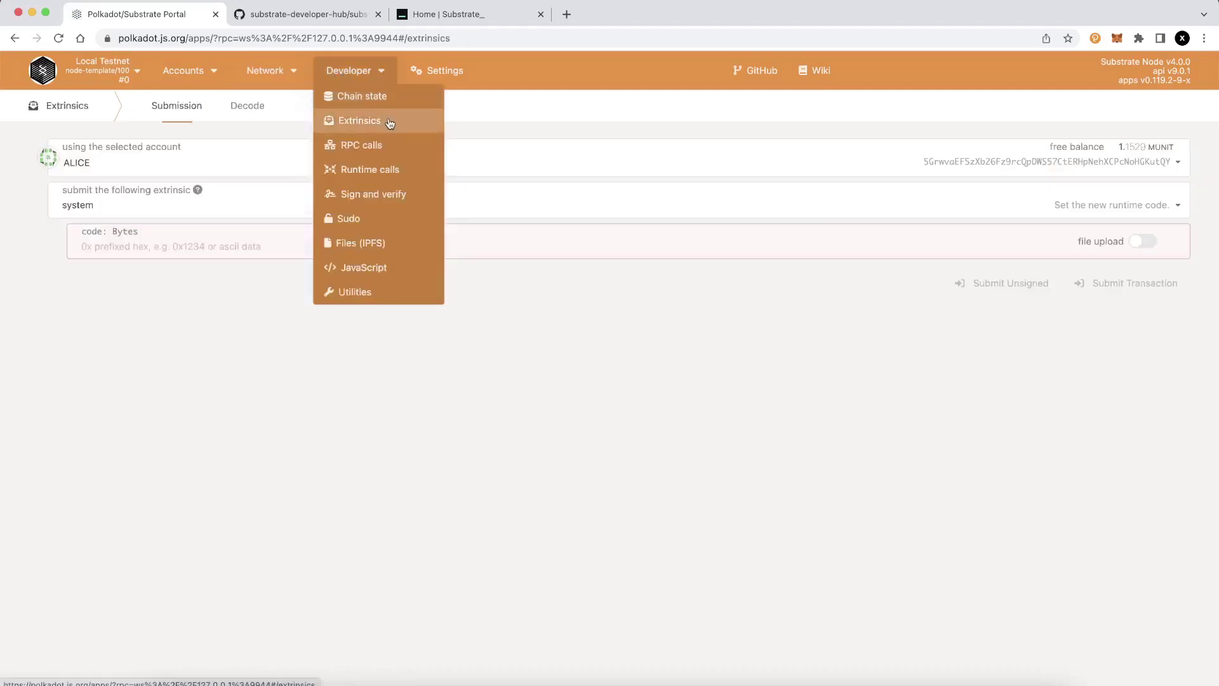
left_click(259, 217)
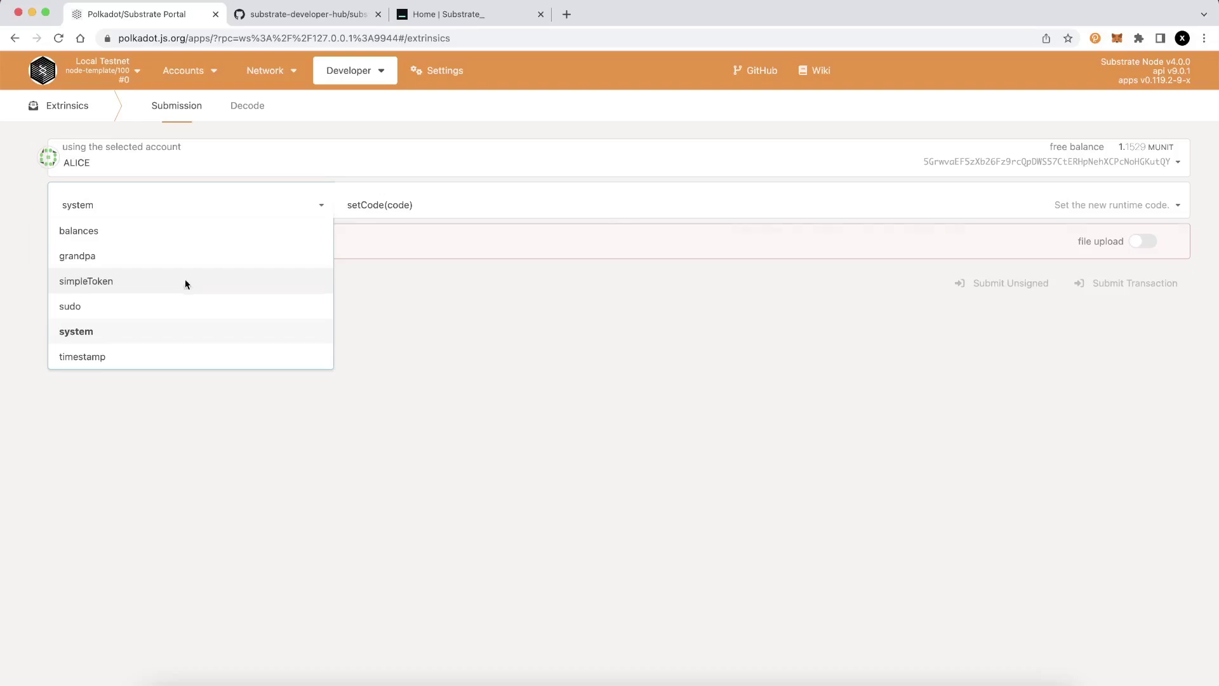
left_click(186, 284)
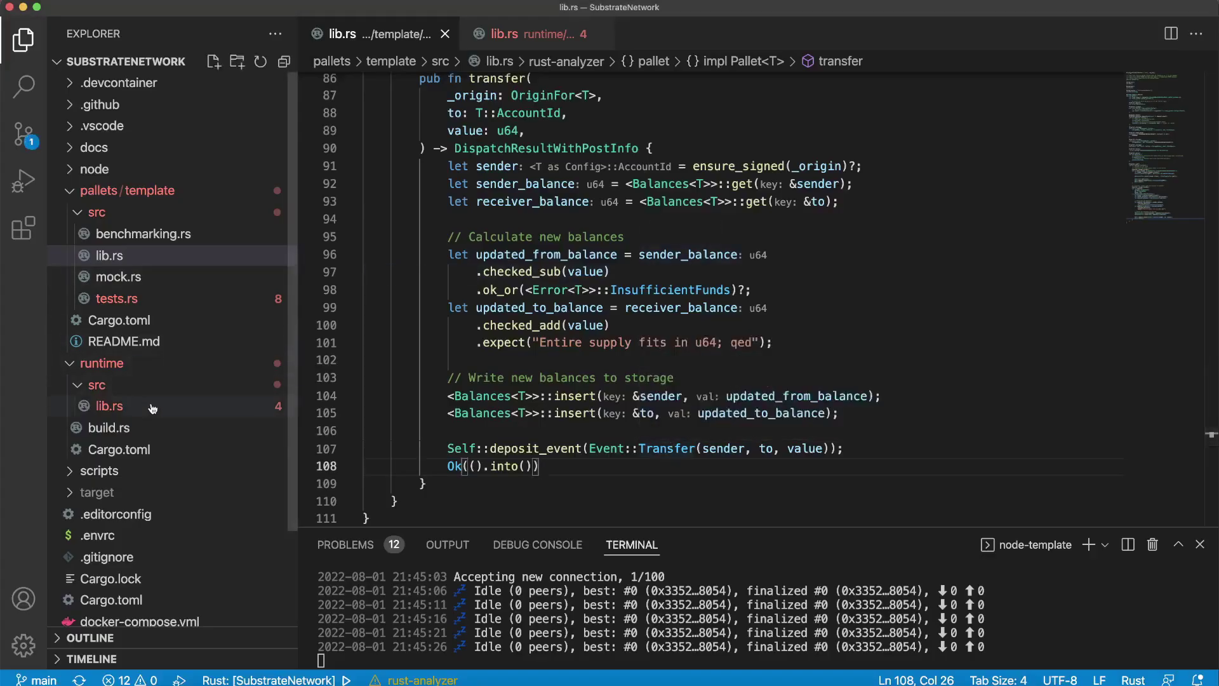
Open runtime/src/lib.rs and highlight the SimpleToken entry in construct_runtime!
left_click(151, 408)
scroll(461, 184, "down", 3)
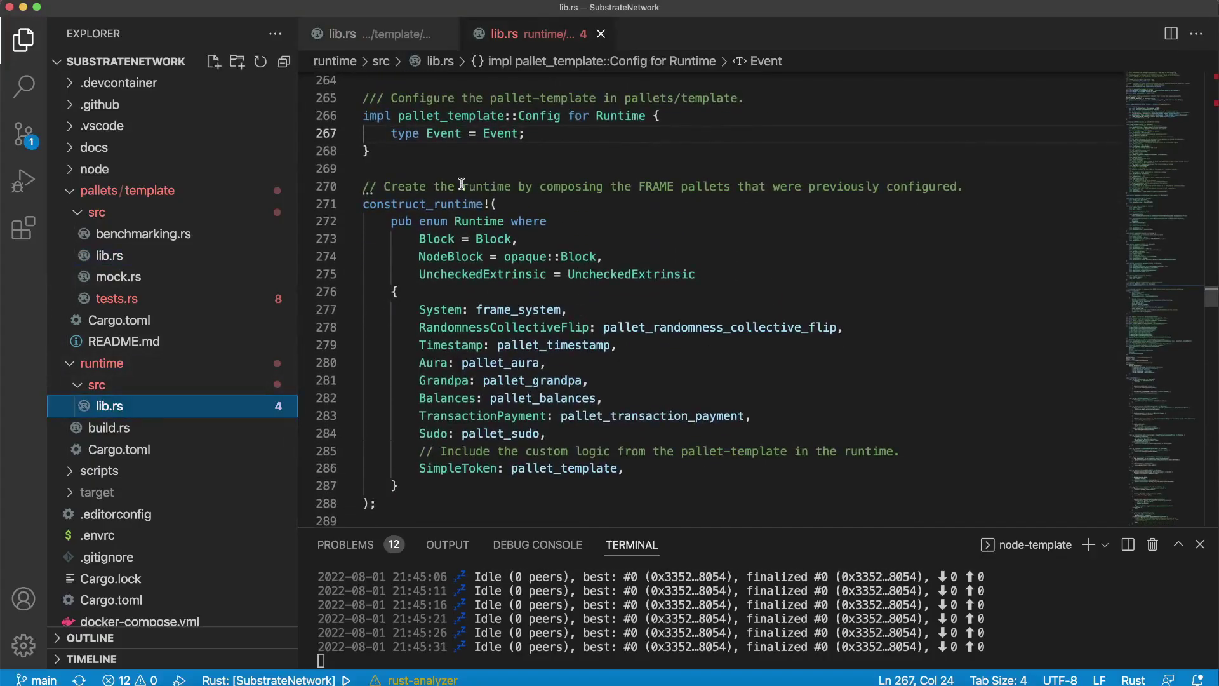
left_click(536, 205)
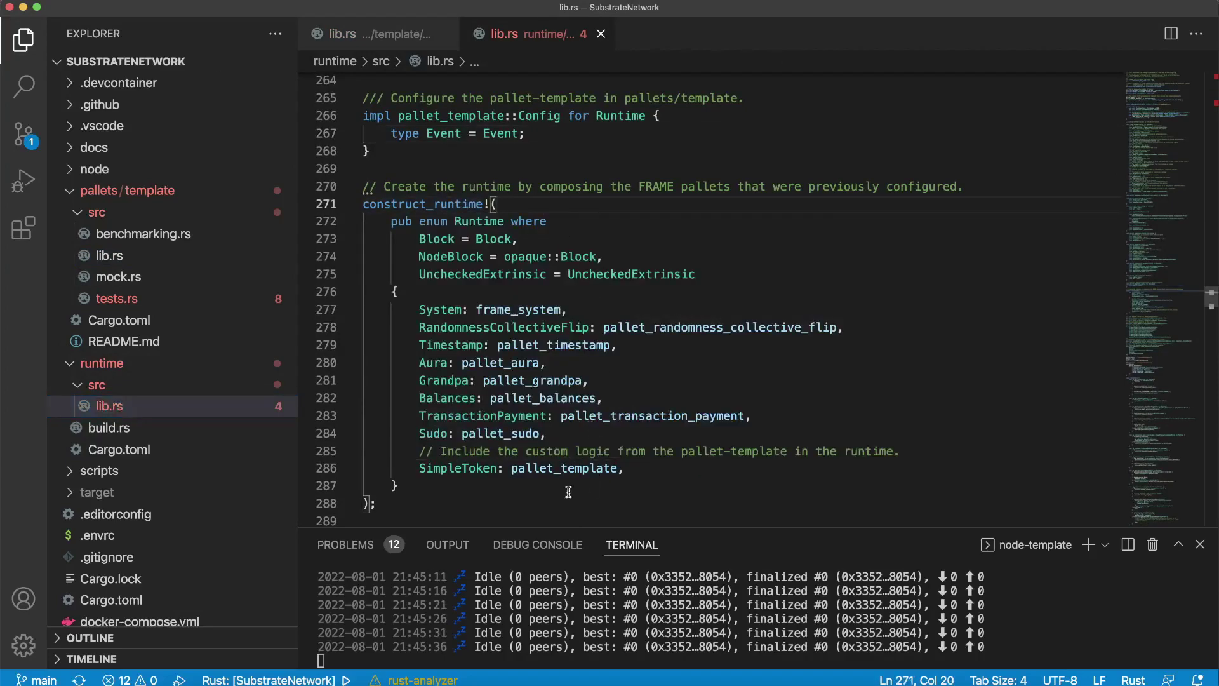
left_click_drag(419, 468, 634, 467)
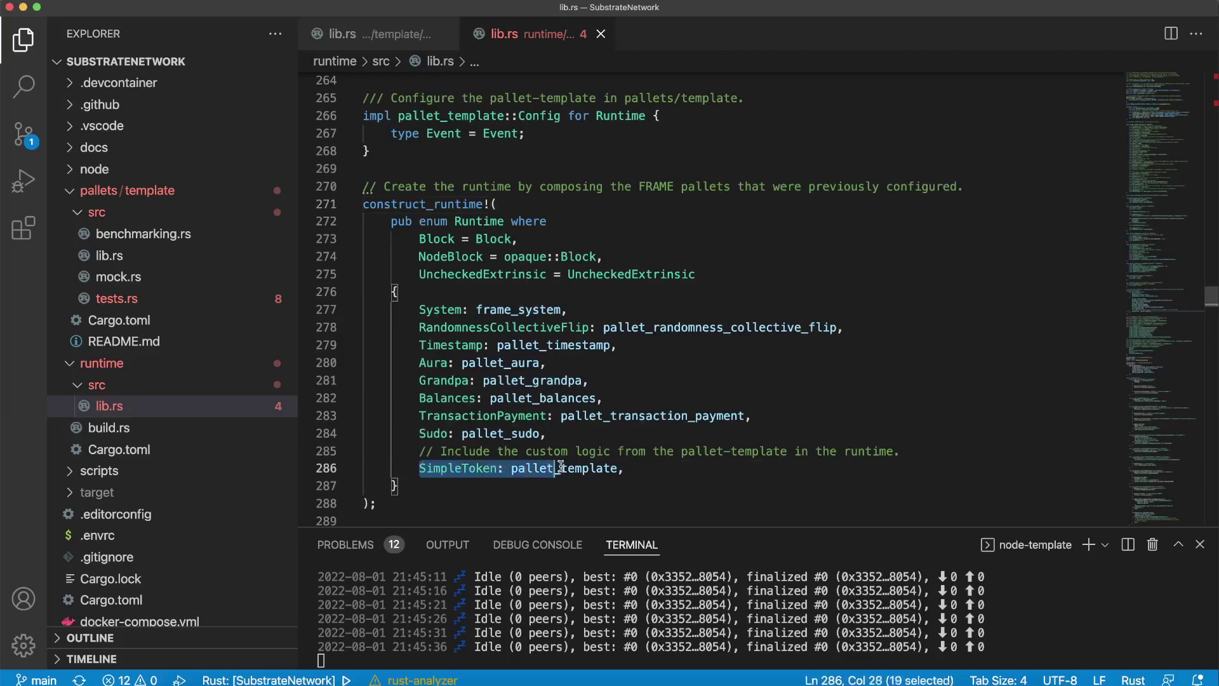
left_click(634, 468)
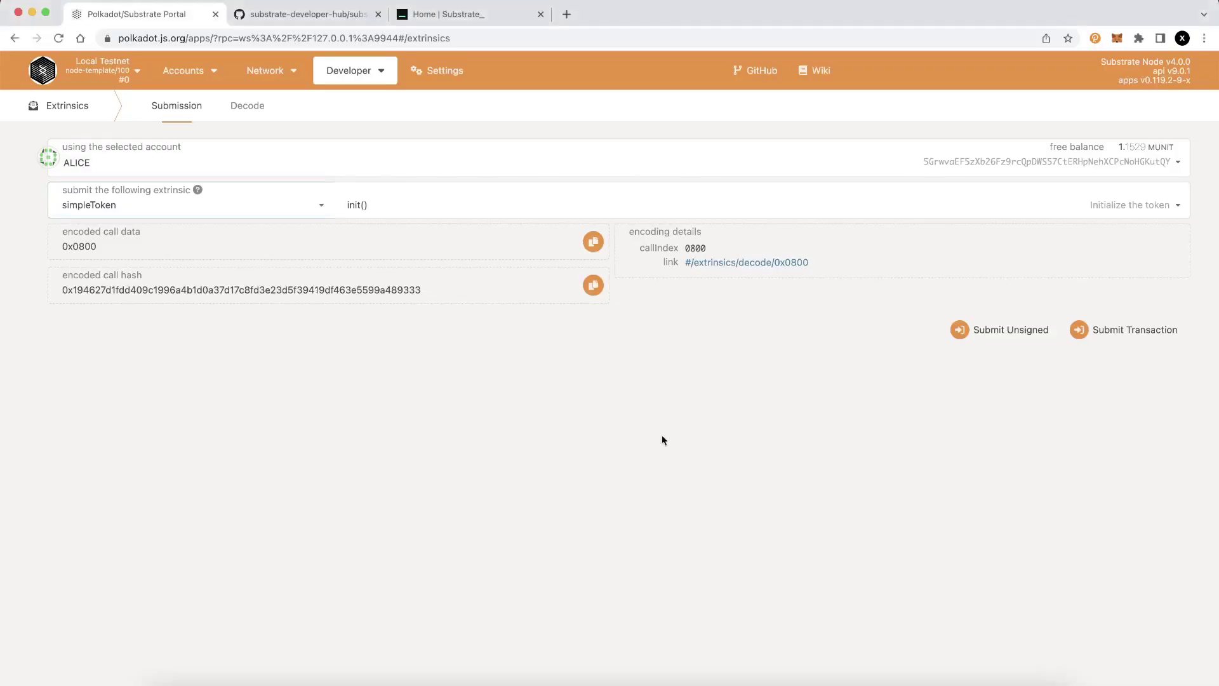
Choose the transfer(to, value) call and set its value to 1.
left_click(464, 213)
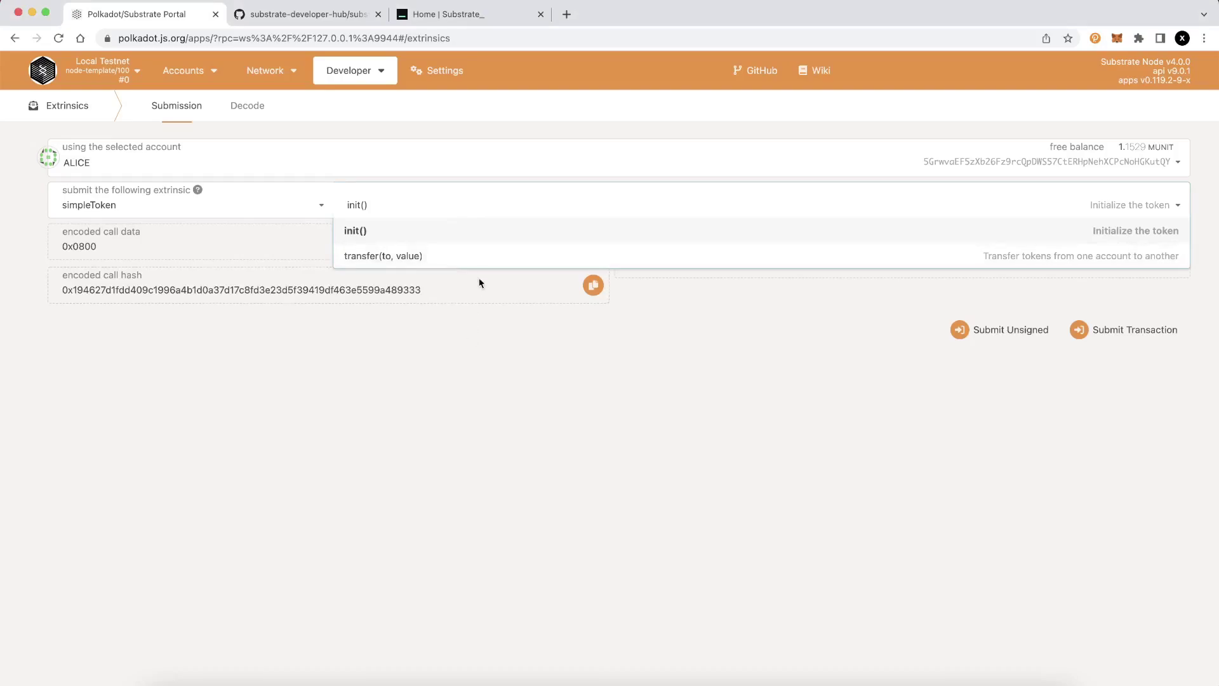
left_click(478, 255)
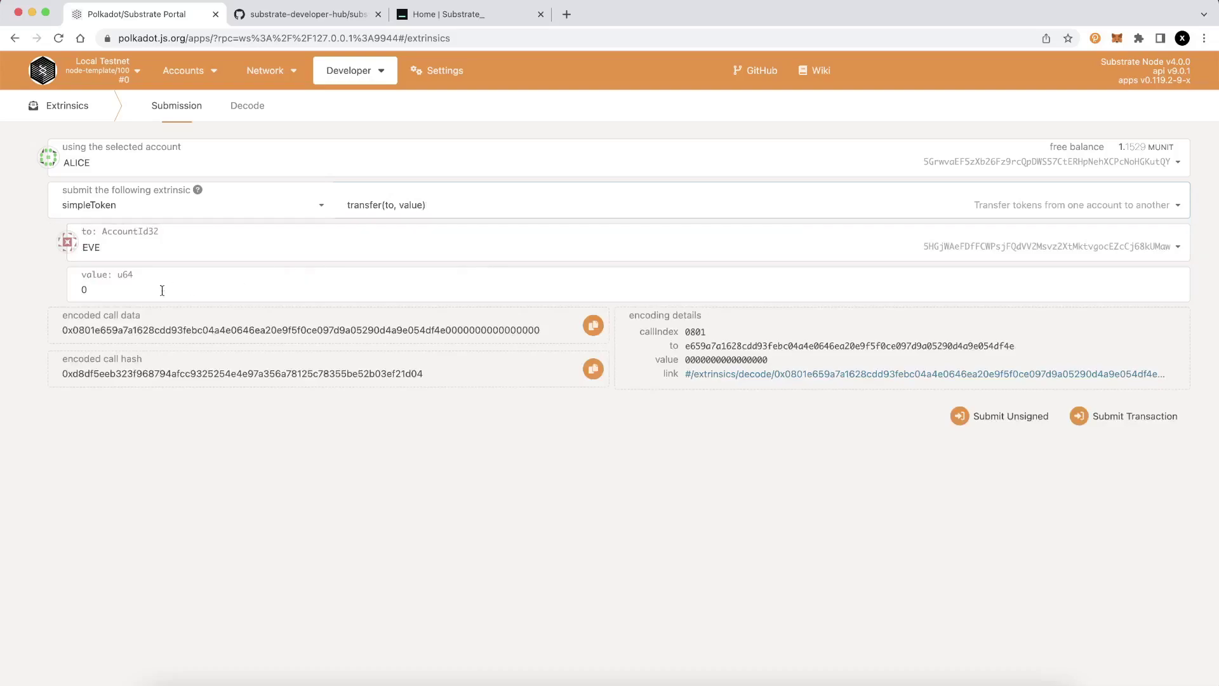
left_click(138, 295)
key("BackSpace")
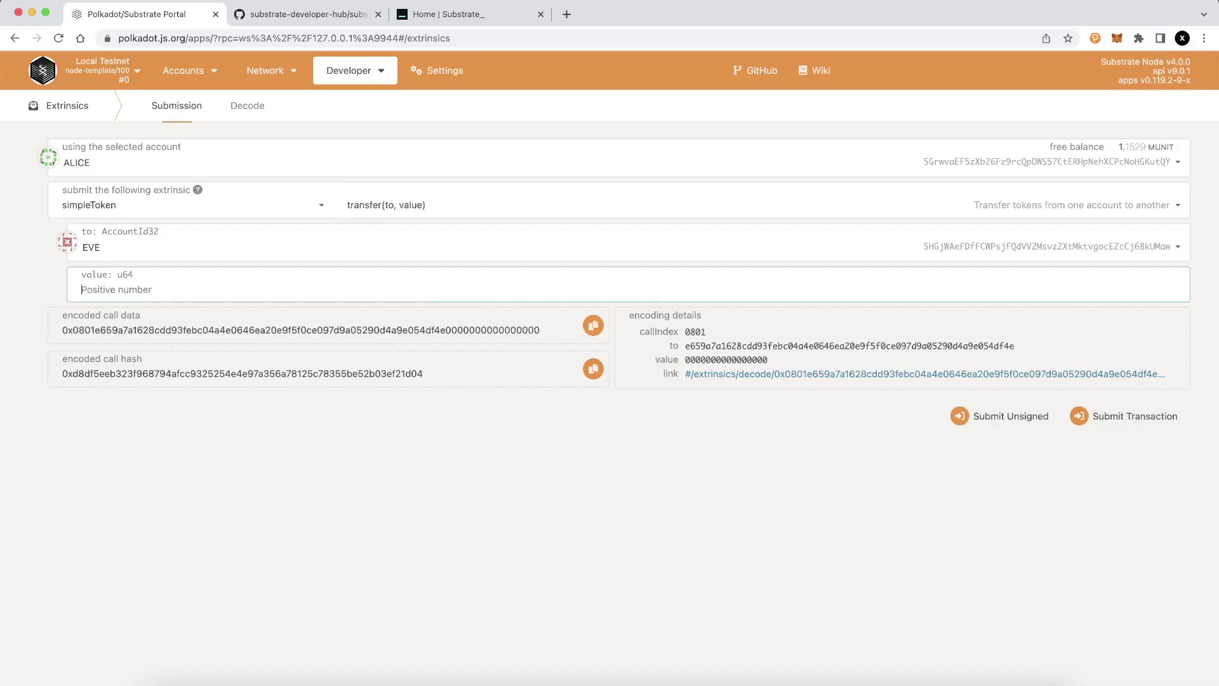
type("1")
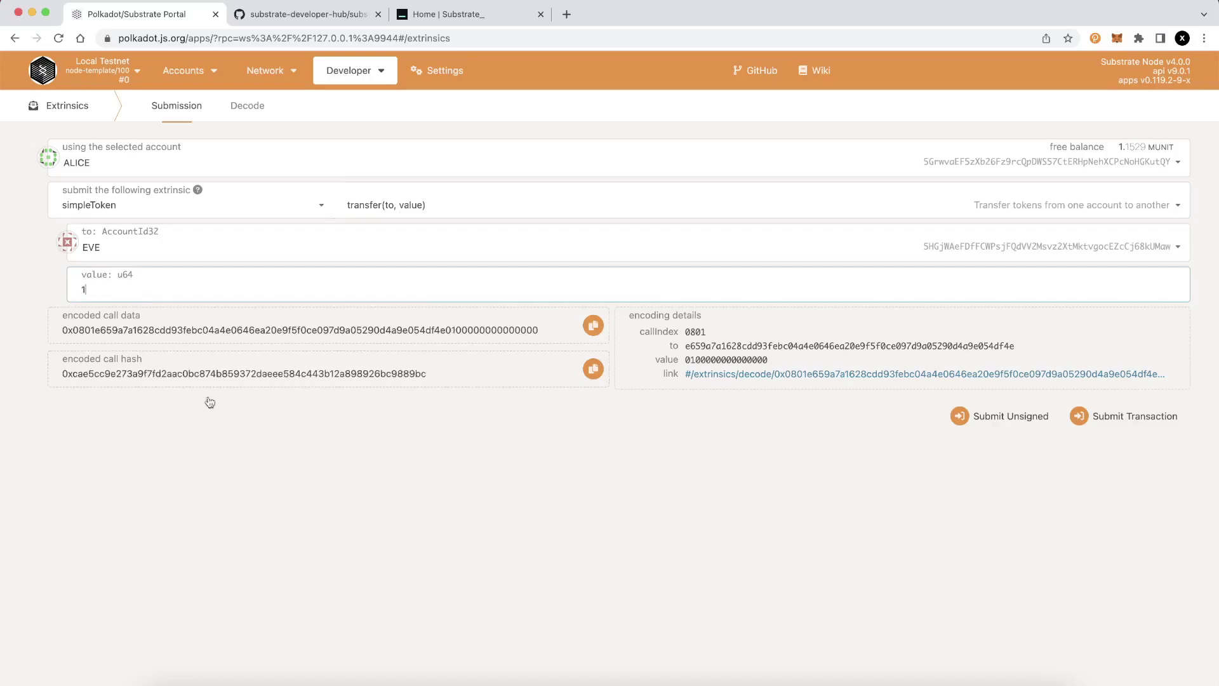